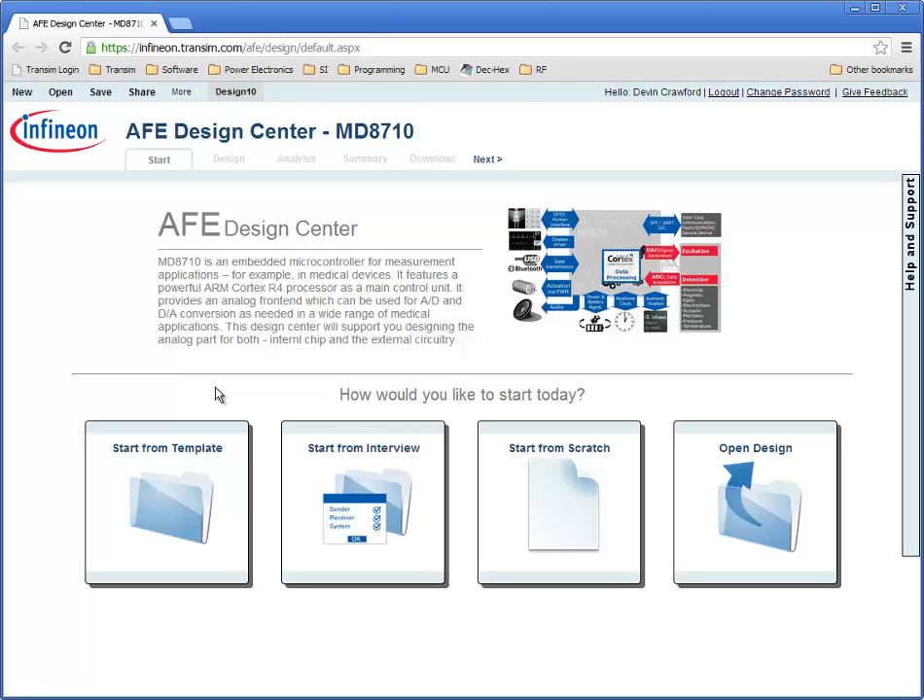
- Review the available design templates and the opening page of the guided design interview, leaving the interview without starting it
{"action": "mouse_move", "coordinate": [190, 542]}
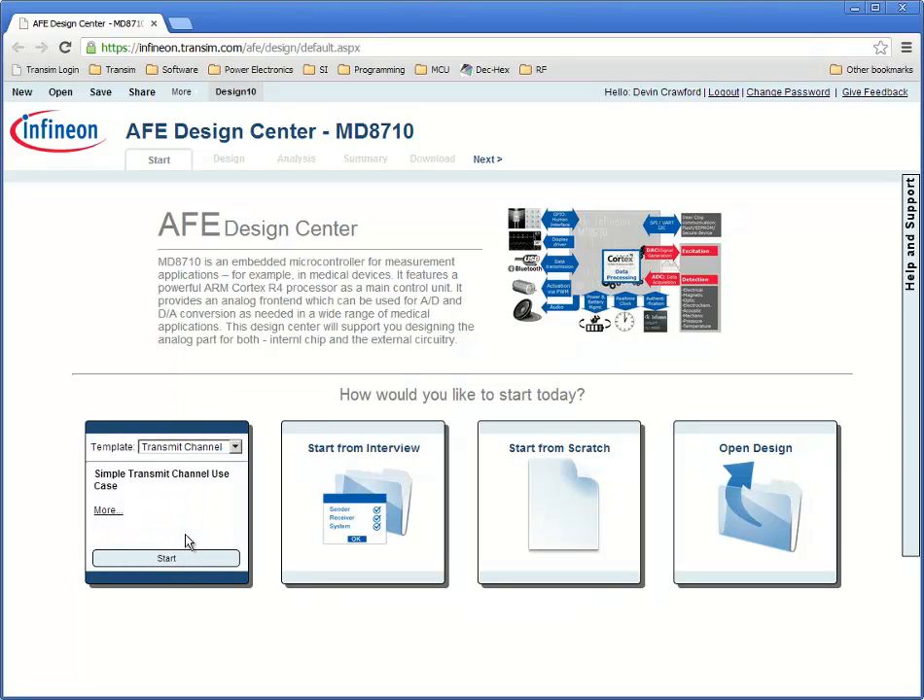
{"action": "left_click", "coordinate": [236, 448]}
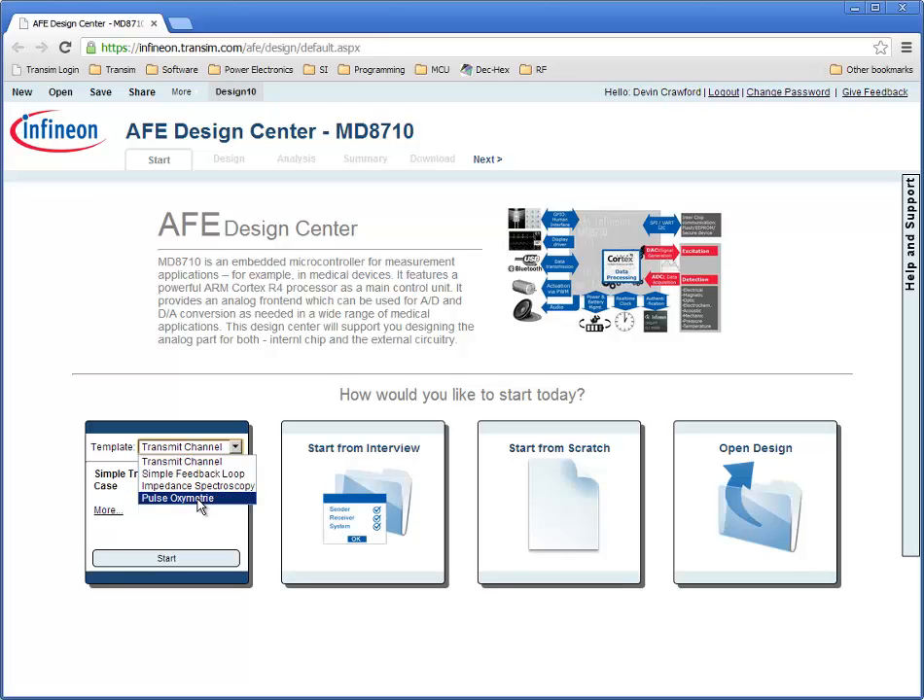
{"action": "left_click", "coordinate": [387, 617]}
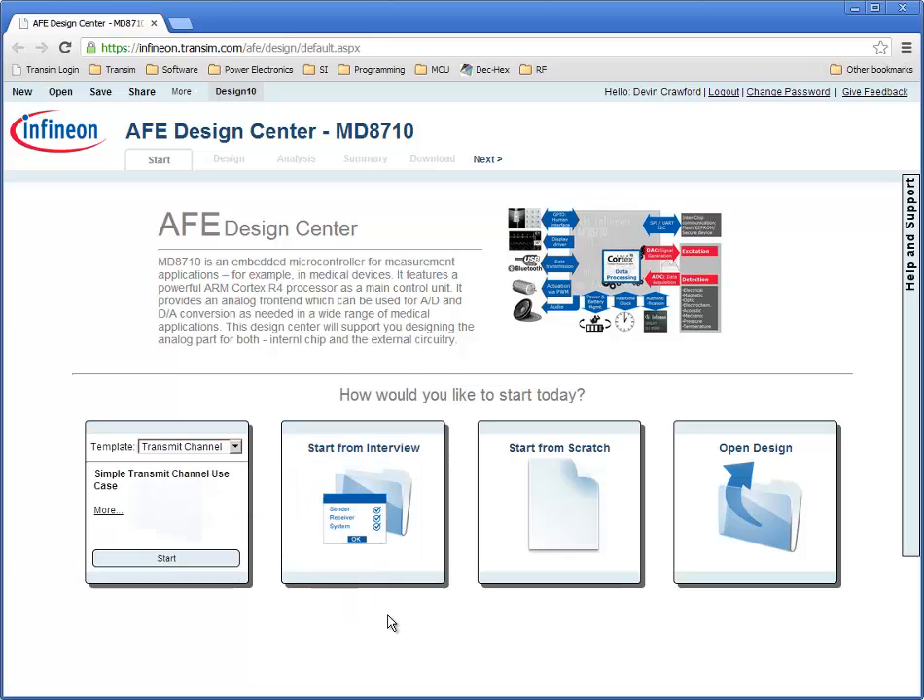
{"action": "left_click", "coordinate": [376, 543]}
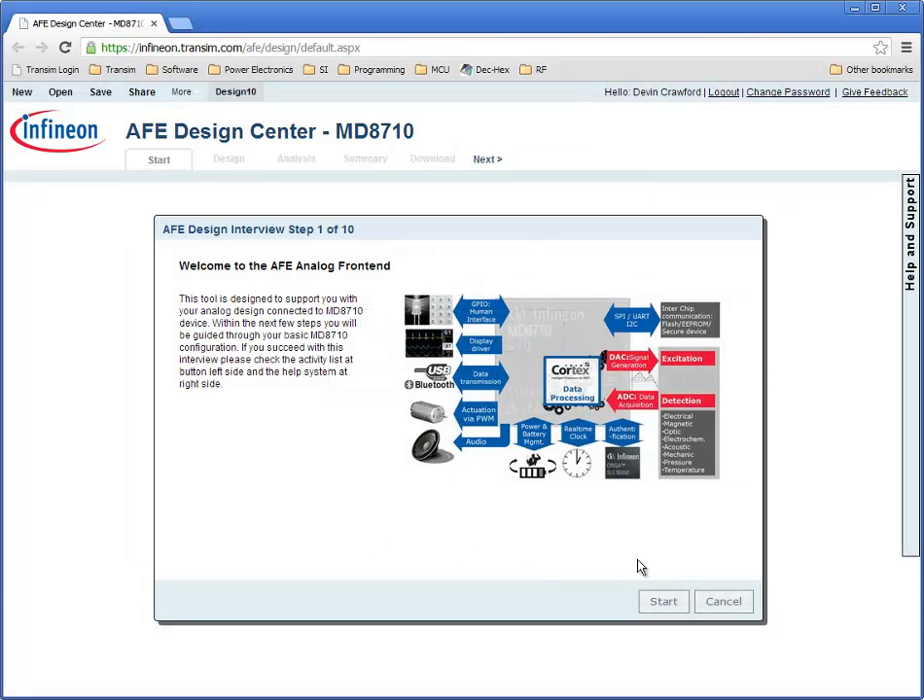
{"action": "left_click", "coordinate": [734, 611]}
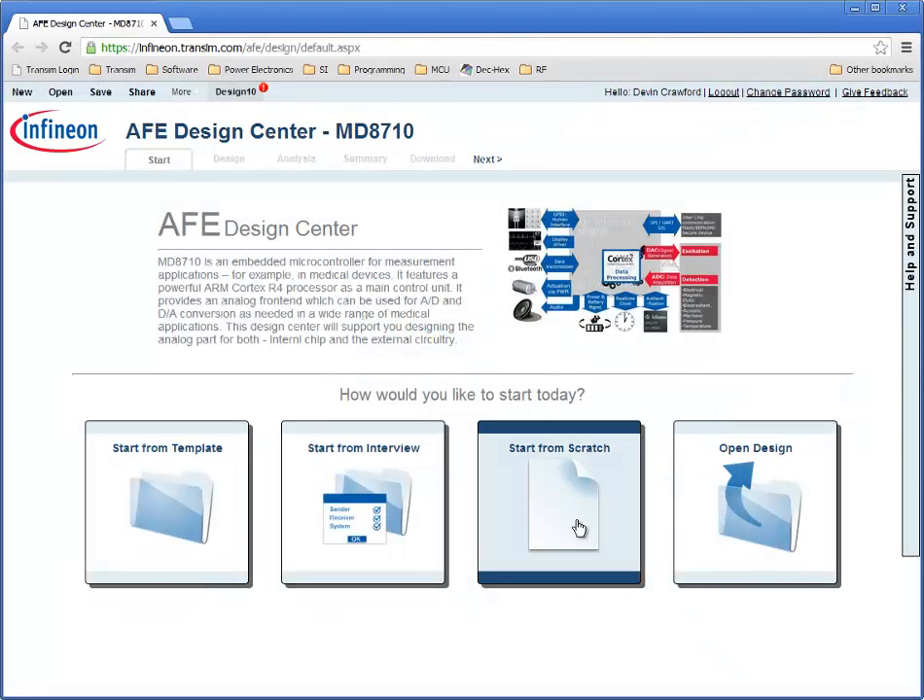
{"action": "mouse_move", "coordinate": [227, 470]}
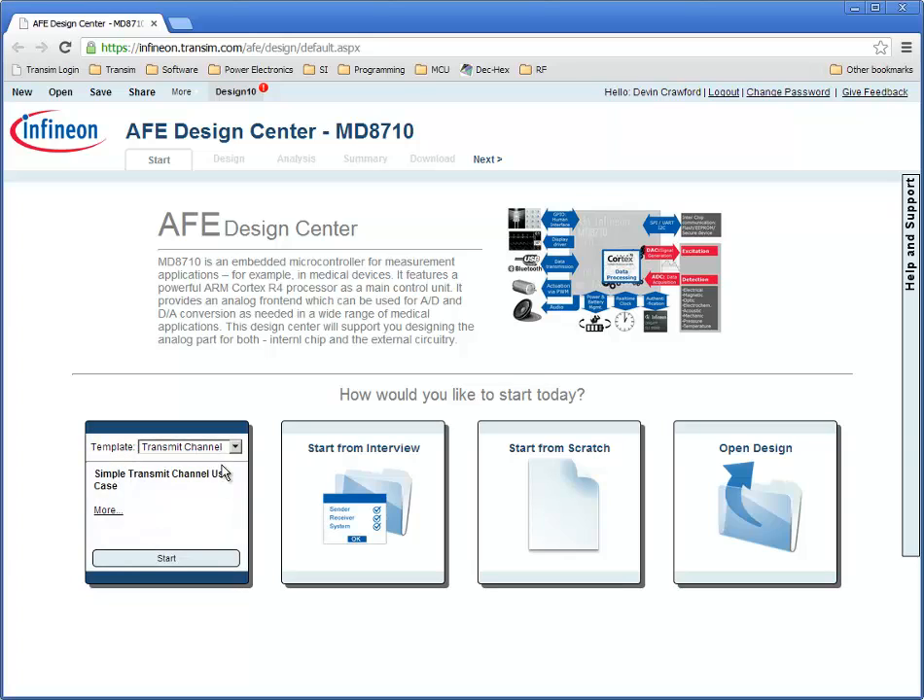
{"action": "left_click", "coordinate": [235, 446]}
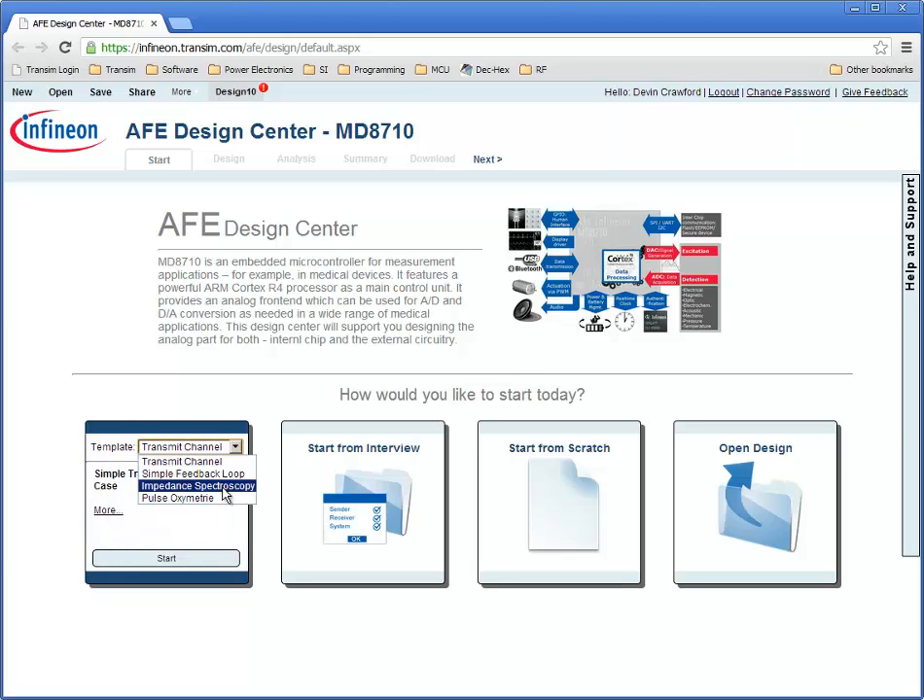
{"action": "left_click", "coordinate": [225, 494]}
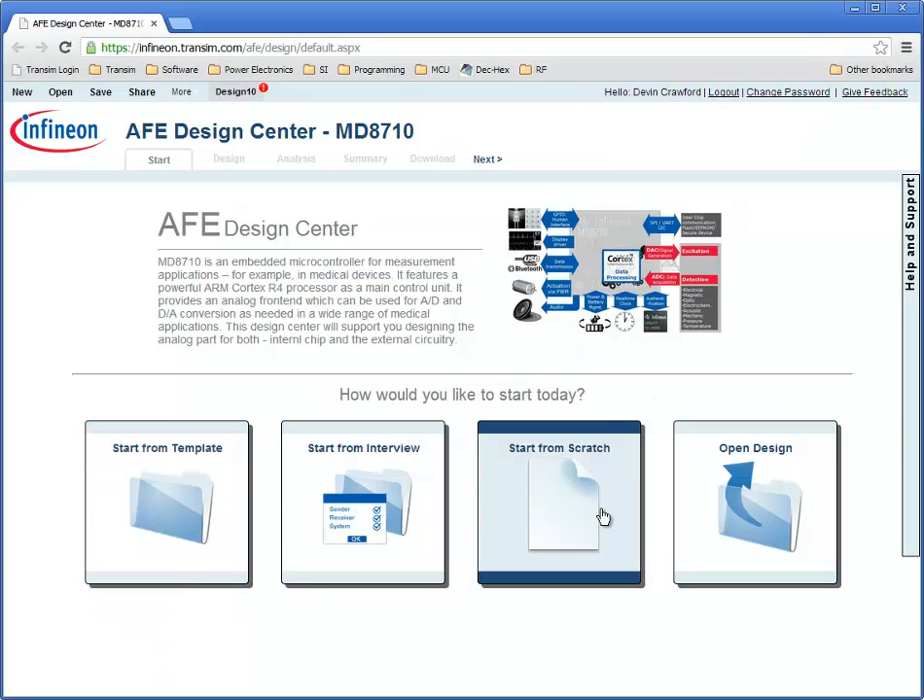
- Start a design from scratch and set Wave Generator 1's frequency to 1 kHz in the DAC wave table
{"action": "left_click", "coordinate": [602, 516]}
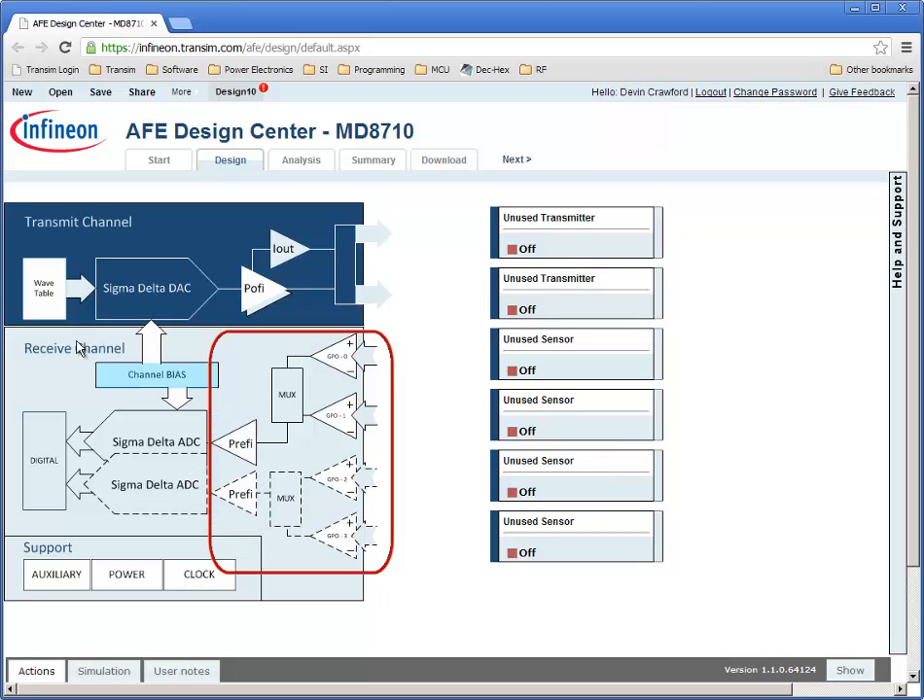
{"action": "left_click", "coordinate": [45, 299]}
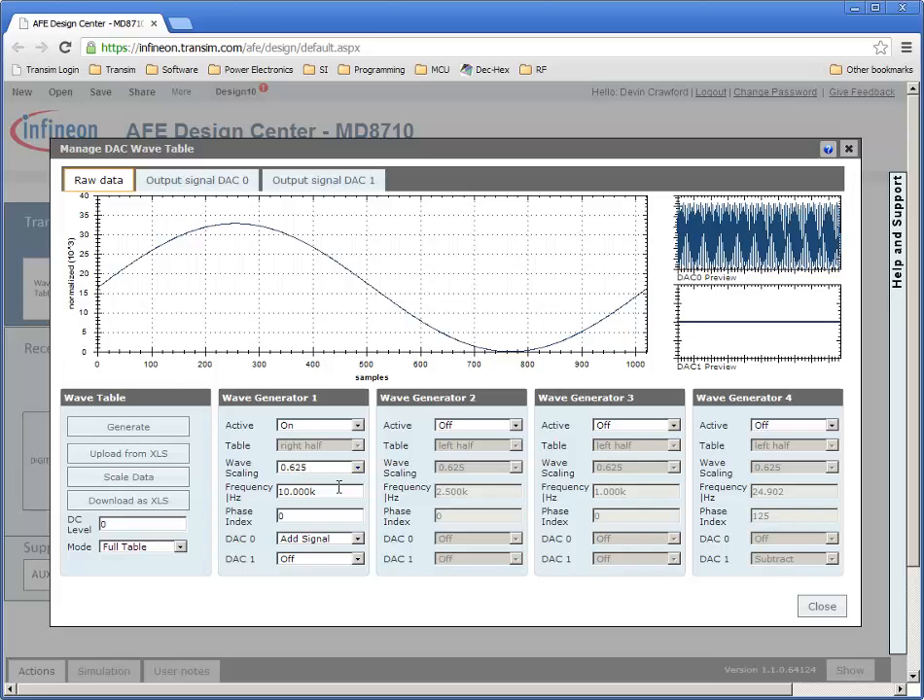
{"action": "double_click", "coordinate": [291, 494]}
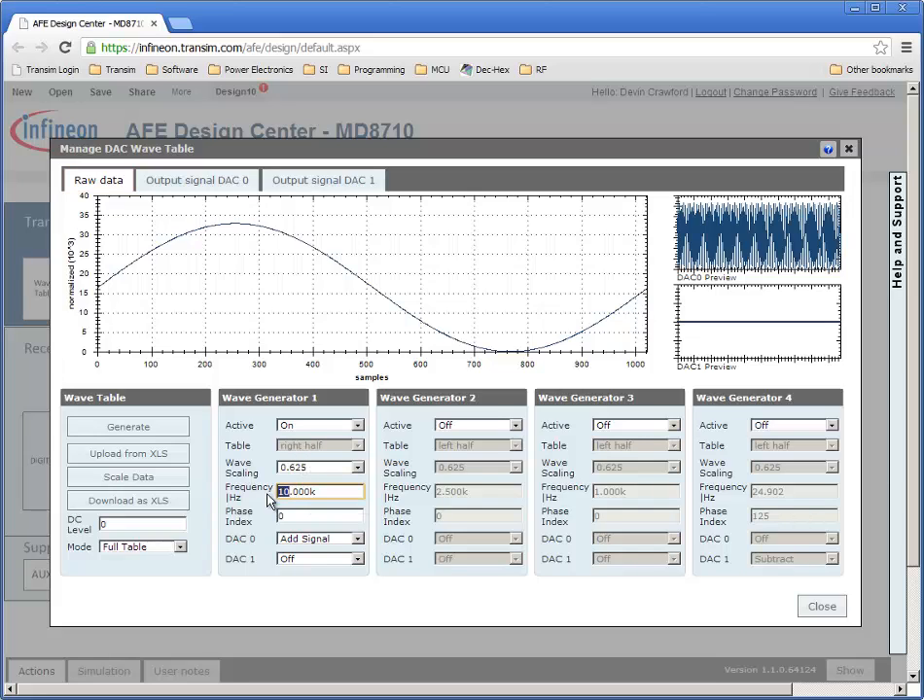
{"action": "type", "text": "1"}
{"action": "key", "text": "shift+Tab"}
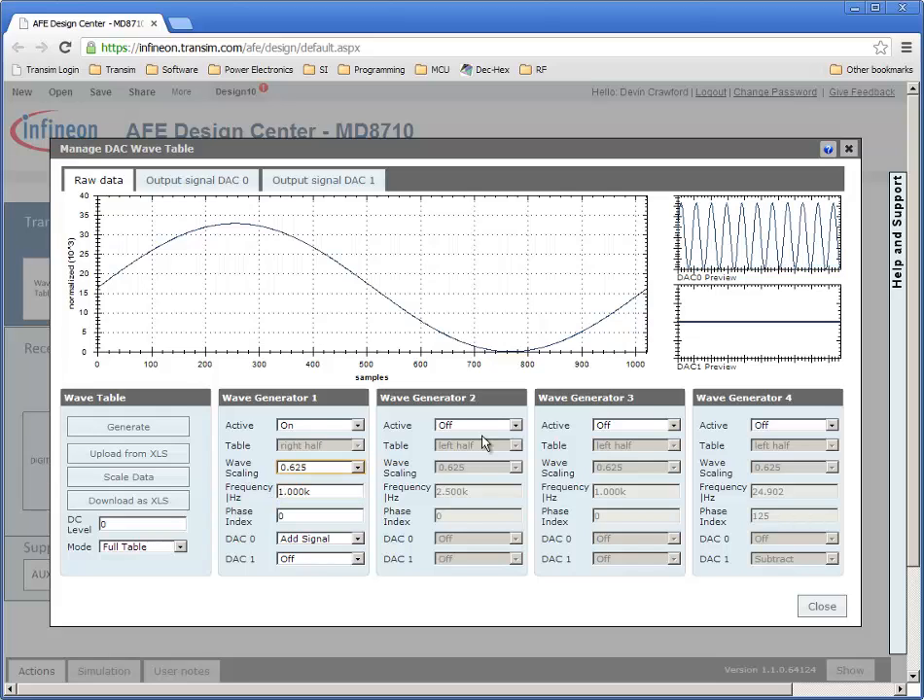
- Activate Wave Generator 2 at 3 kHz, add its signal to DAC 0, and view the DAC 0 output signal plot
{"action": "left_click", "coordinate": [509, 429]}
{"action": "left_click", "coordinate": [495, 435]}
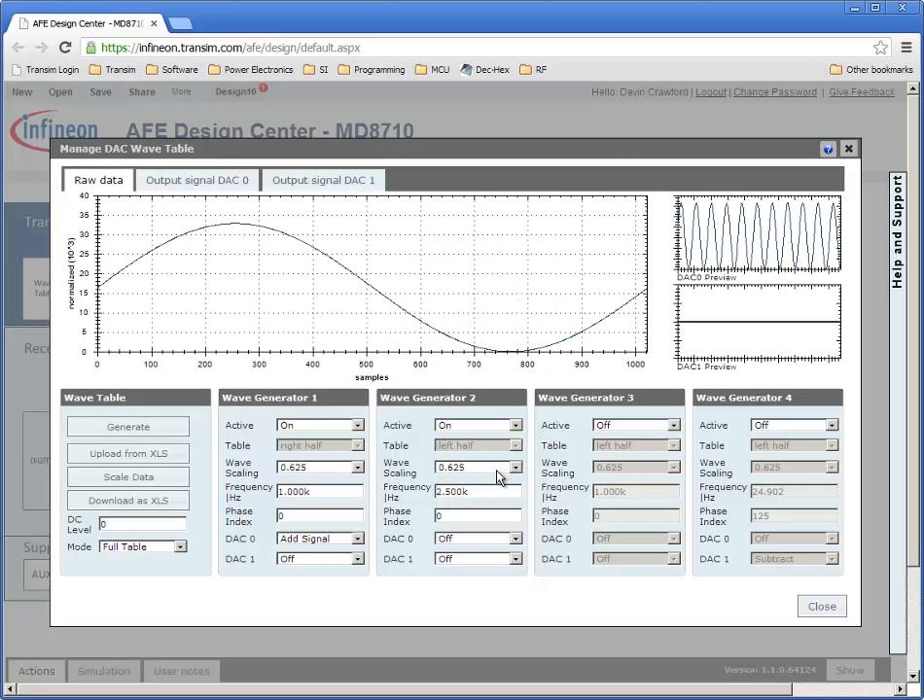
{"action": "left_click_drag", "start_coordinate": [450, 492], "coordinate": [401, 493]}
{"action": "type", "text": "3"}
{"action": "key", "text": "Tab"}
{"action": "left_click", "coordinate": [497, 541]}
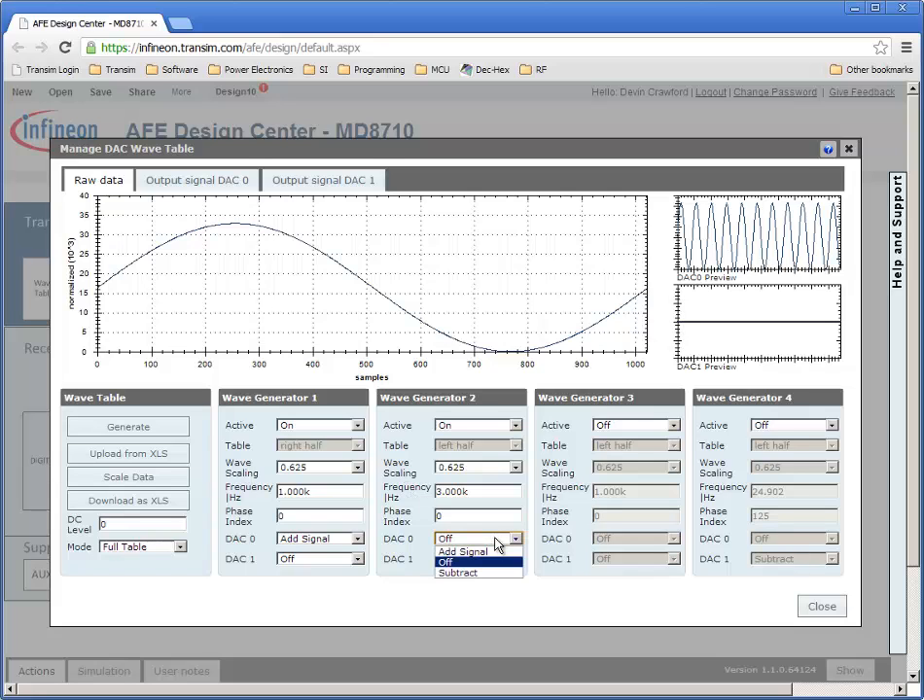
{"action": "left_click", "coordinate": [491, 552]}
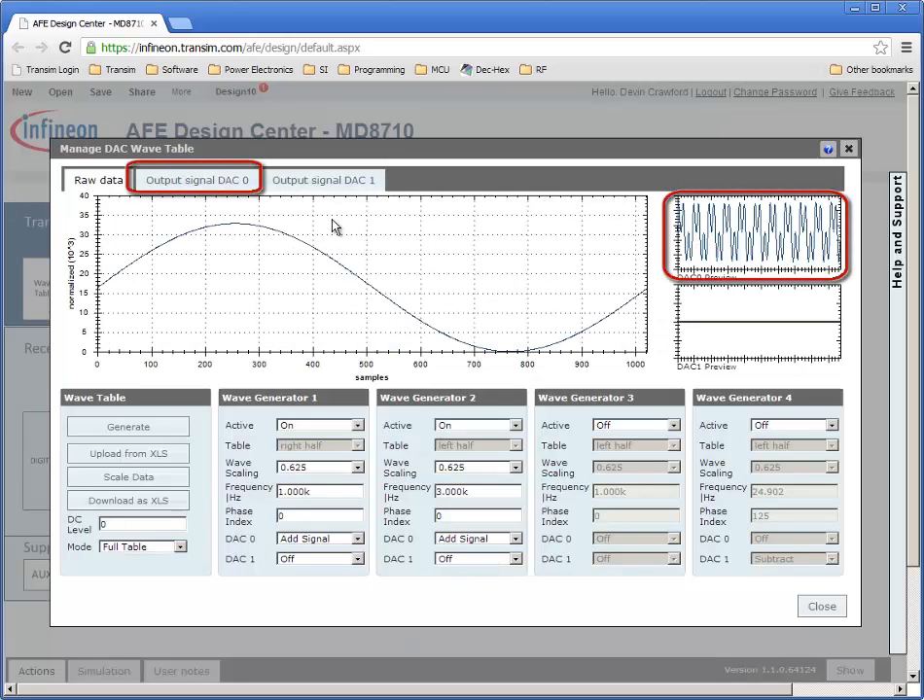
{"action": "left_click", "coordinate": [241, 179]}
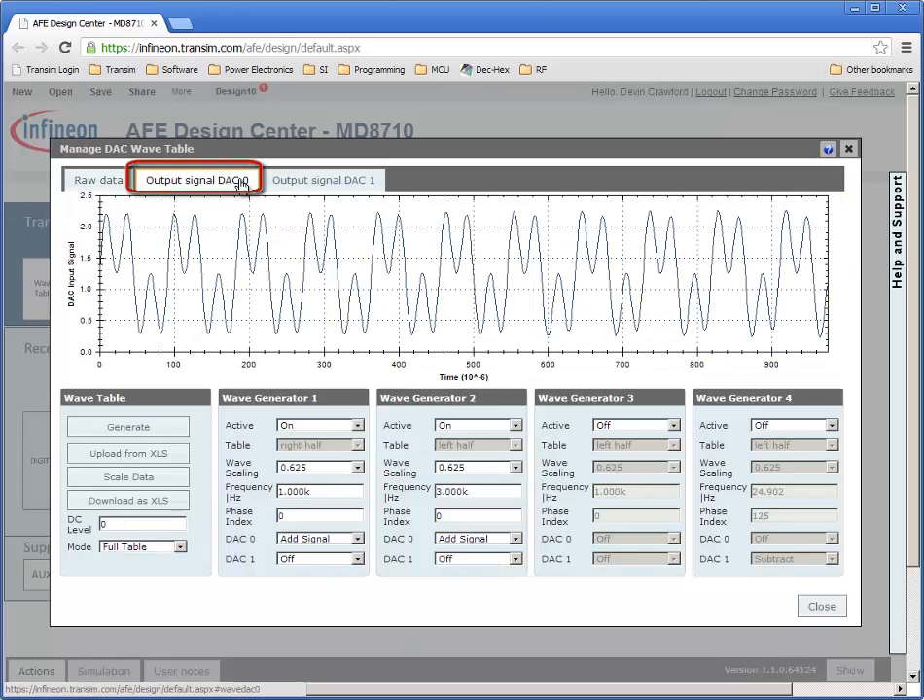
{"action": "left_click", "coordinate": [117, 181]}
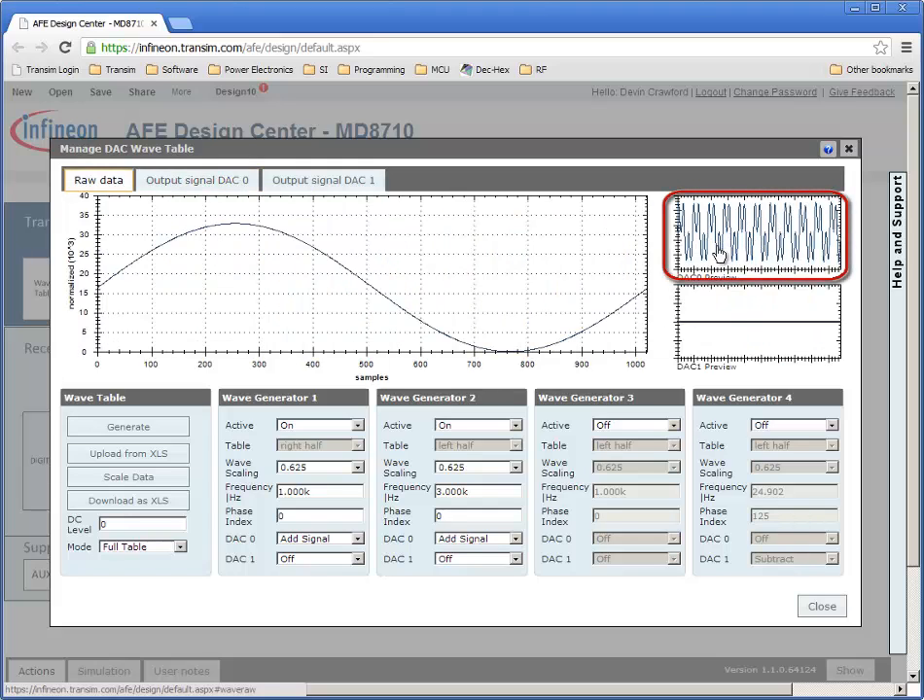
- For DAC 1, add Wave Generator 1's signal and subtract Wave Generator 2's, and view the DAC 1 output signal plot
{"action": "left_click", "coordinate": [357, 560]}
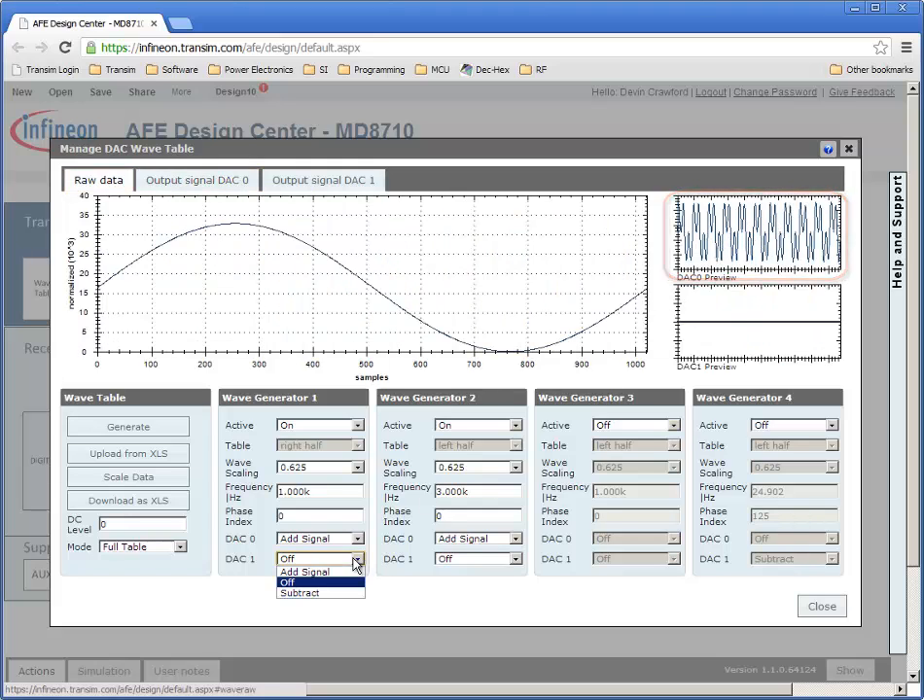
{"action": "left_click", "coordinate": [344, 574]}
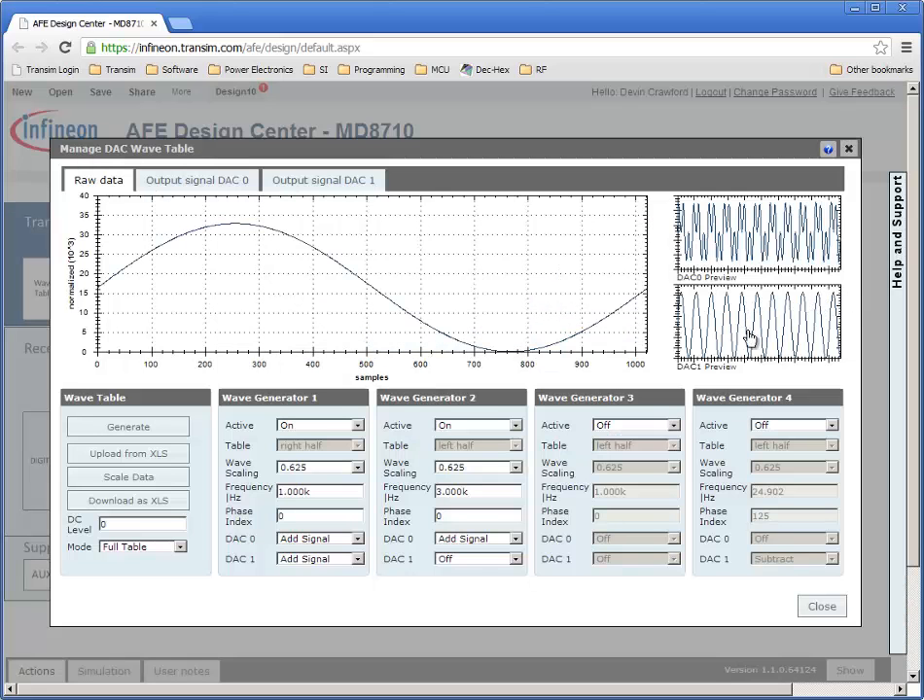
{"action": "left_click", "coordinate": [515, 559]}
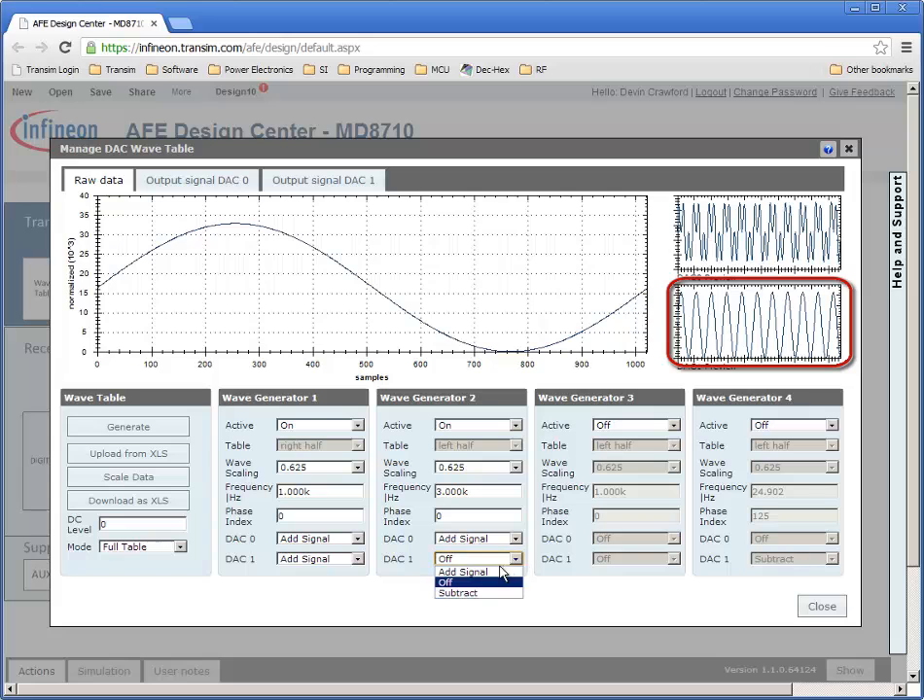
{"action": "left_click", "coordinate": [484, 595]}
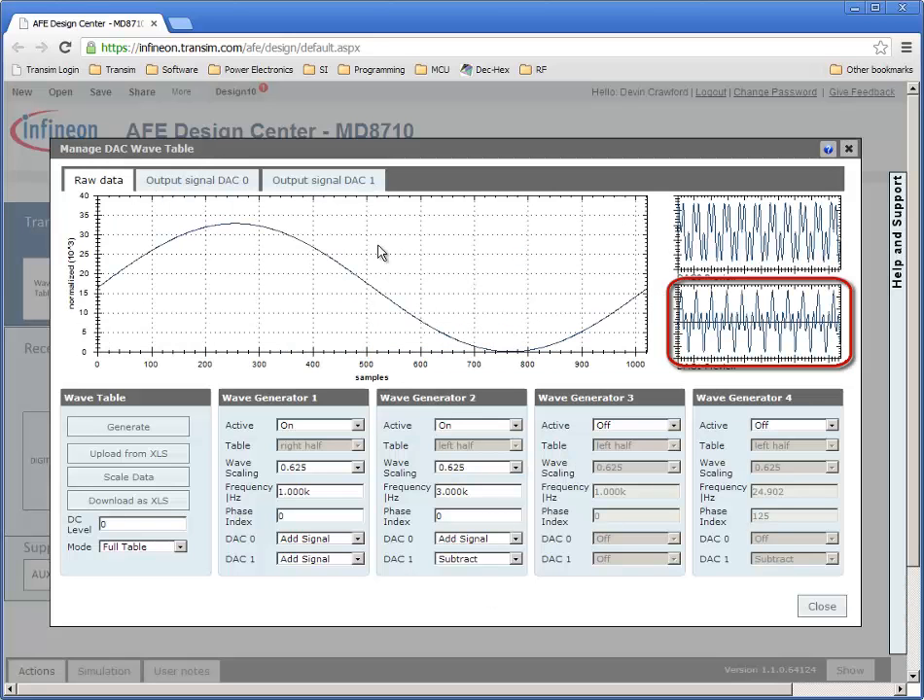
{"action": "left_click", "coordinate": [331, 189]}
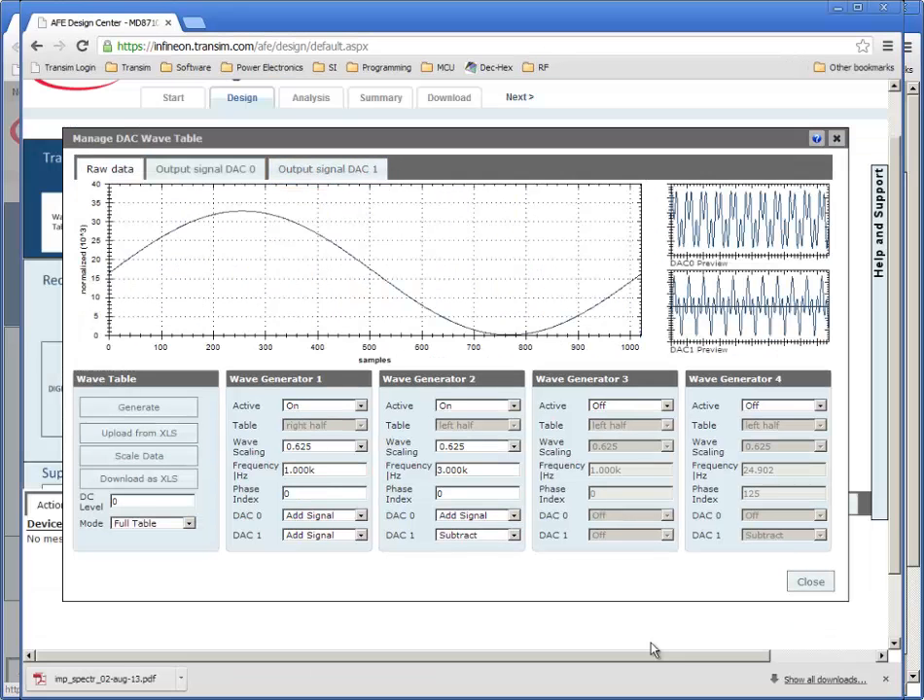
- Switch Wave Generator 2 off and set Wave Generator 1's DAC 1 output to Off
{"action": "left_click", "coordinate": [514, 406]}
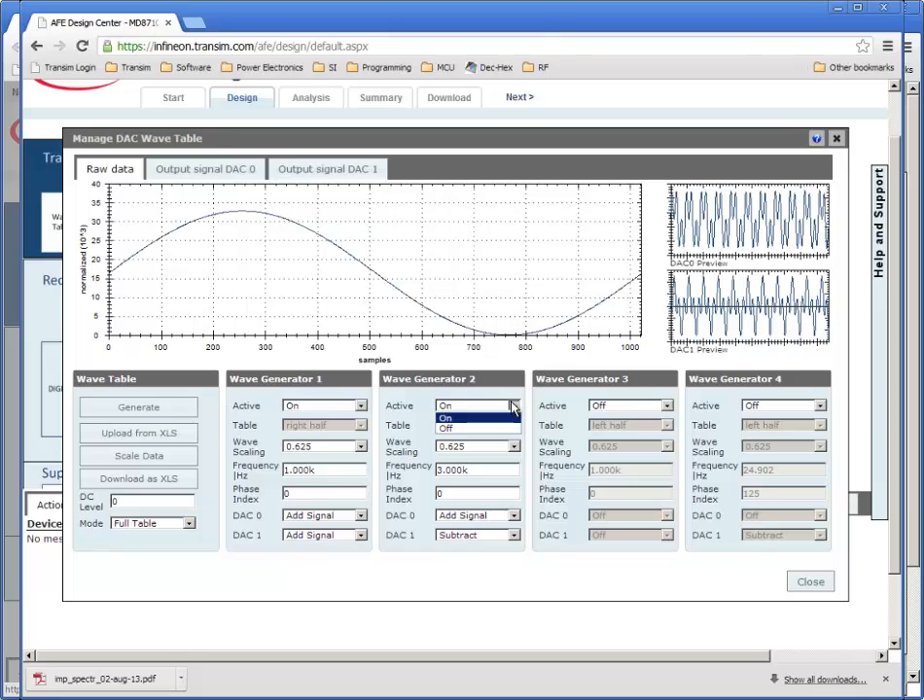
{"action": "left_click", "coordinate": [504, 432]}
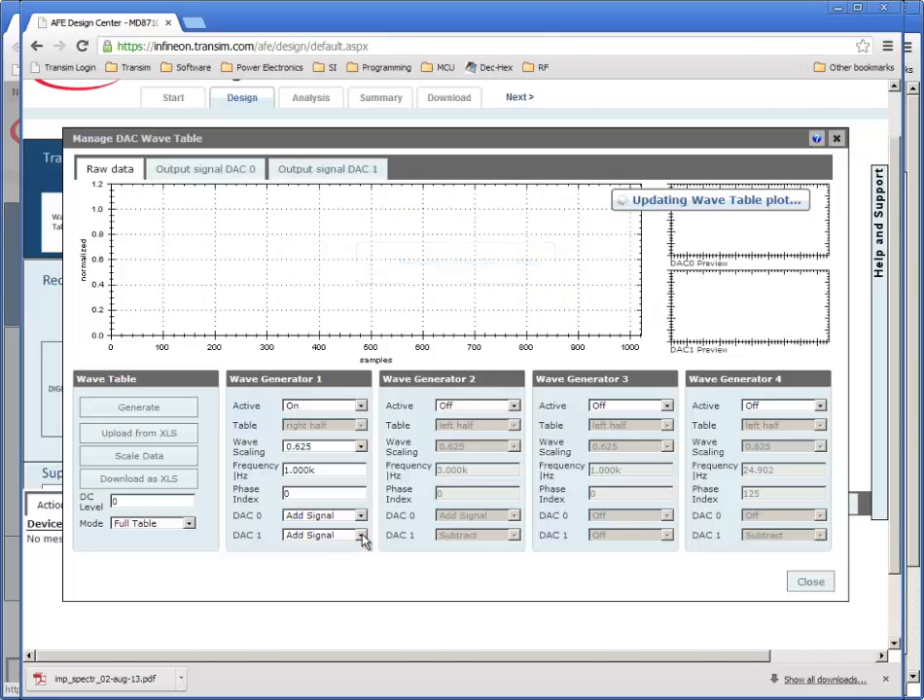
{"action": "left_click", "coordinate": [360, 535]}
{"action": "left_click", "coordinate": [345, 559]}
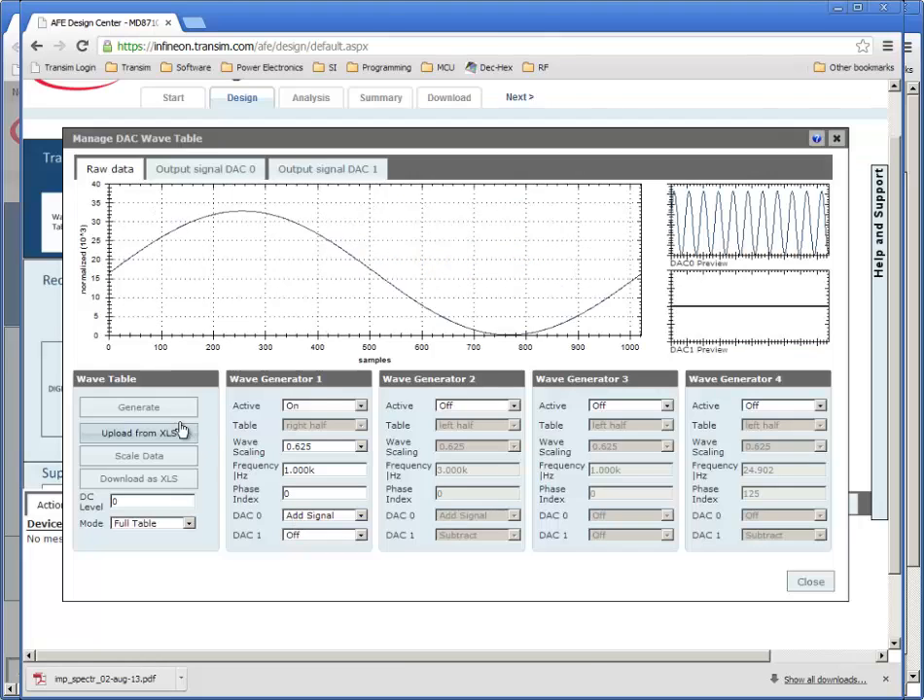
- Generate a sine wave table with minimum -0.25 and maximum 0.25, and save it
{"action": "left_click", "coordinate": [183, 410]}
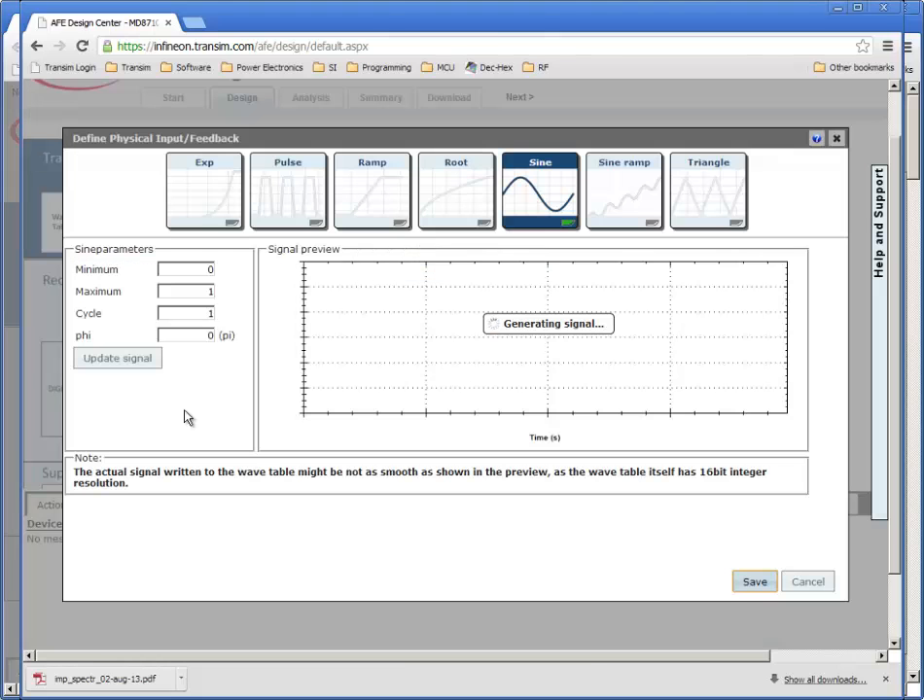
{"action": "double_click", "coordinate": [208, 269]}
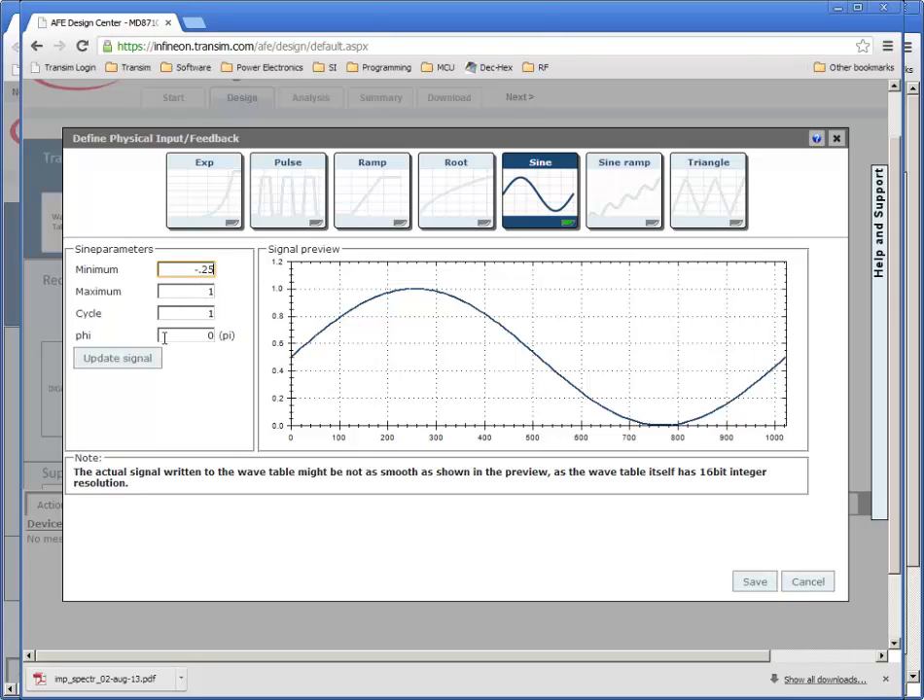
{"action": "key", "text": "Tab"}
{"action": "key", "text": "BackSpace"}
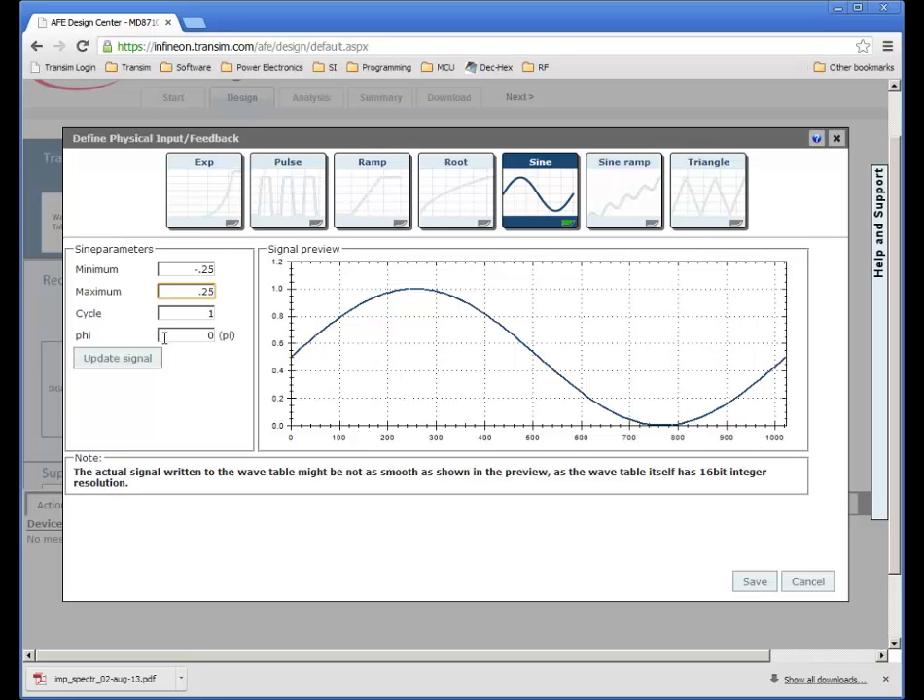
{"action": "left_click", "coordinate": [136, 364]}
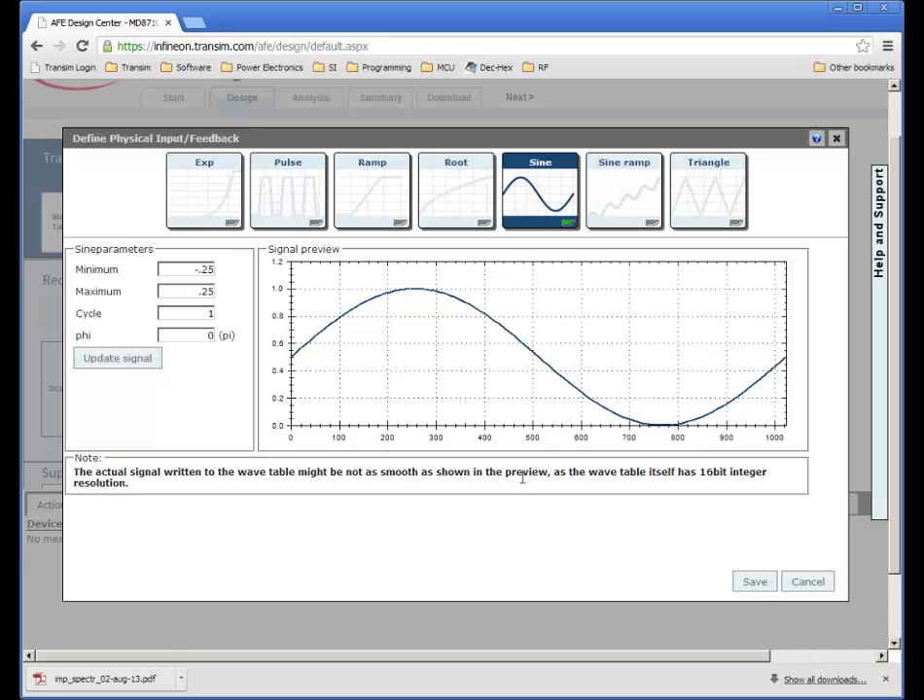
{"action": "left_click", "coordinate": [755, 583]}
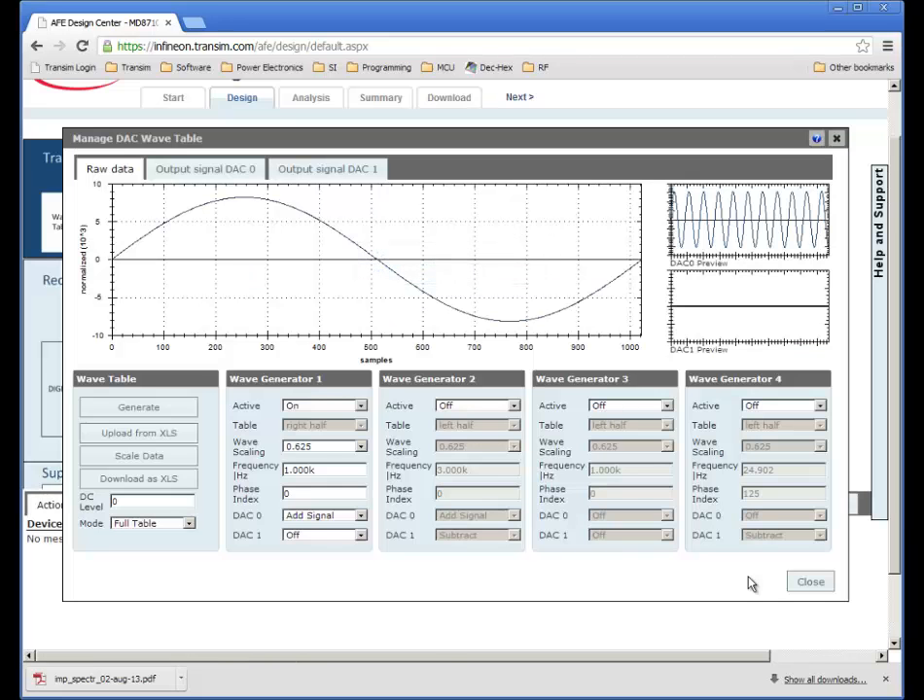
- Set Wave Generator 1's frequency to 10 kHz and close the DAC wave table
{"action": "left_click", "coordinate": [289, 471]}
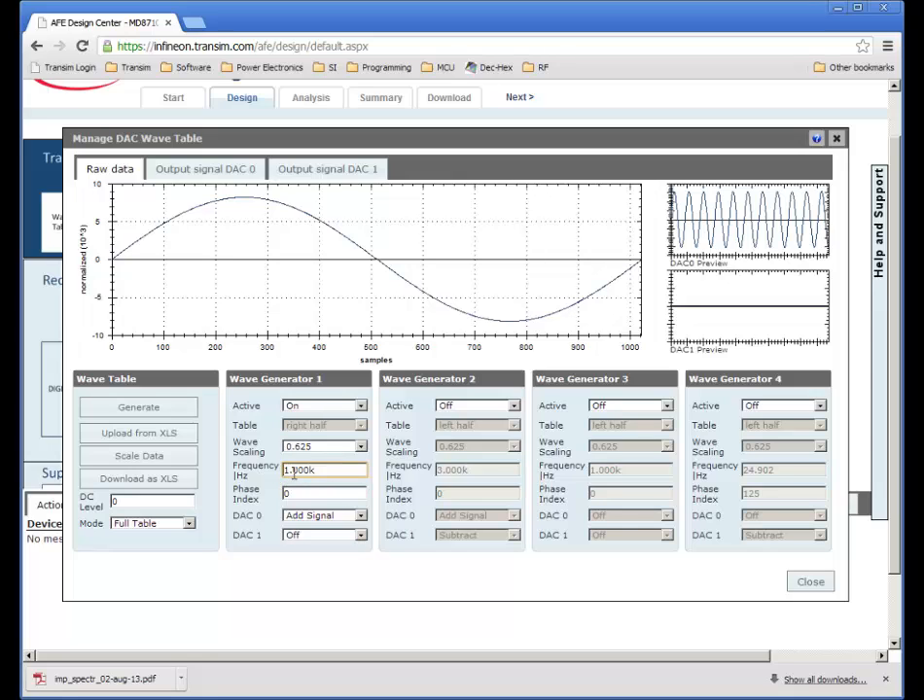
{"action": "type", "text": "0"}
{"action": "left_click", "coordinate": [812, 585]}
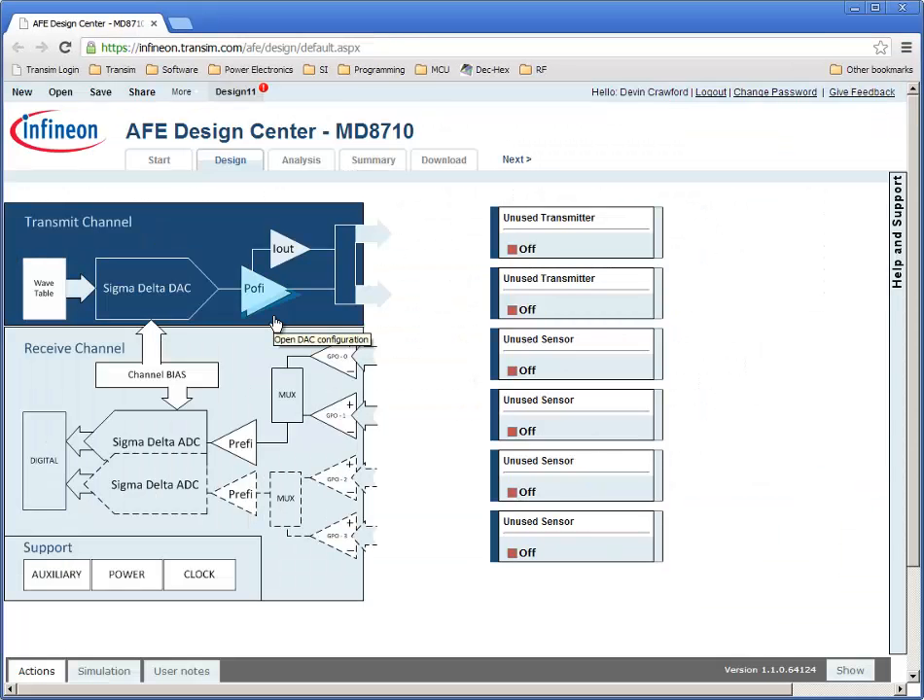
- Set the gain of the POFI0 post filter to 2.808 (9.0 dB) in the internal chip configuration
{"action": "left_click", "coordinate": [255, 290]}
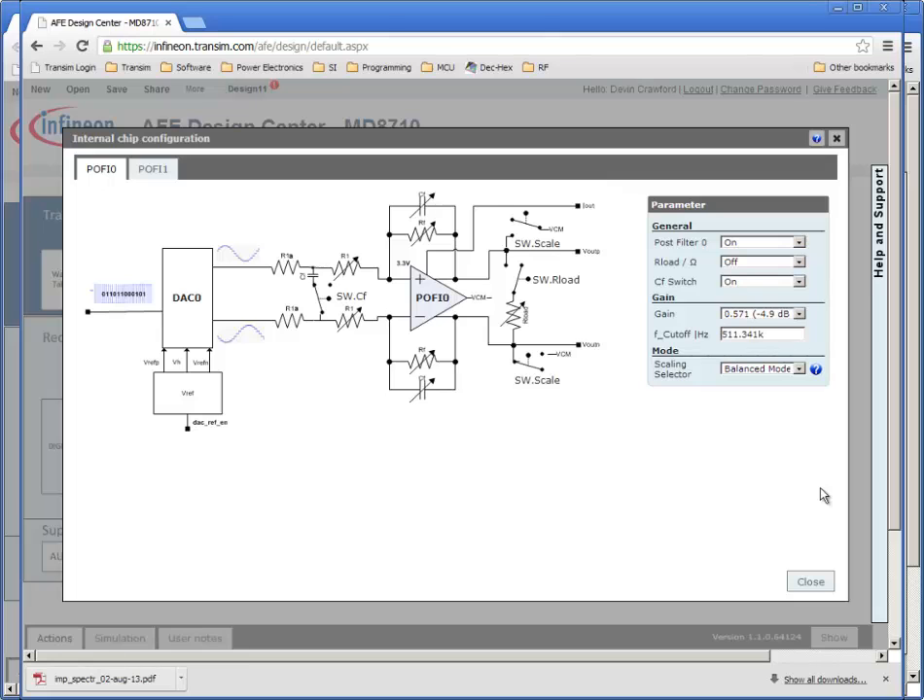
{"action": "left_click", "coordinate": [799, 315]}
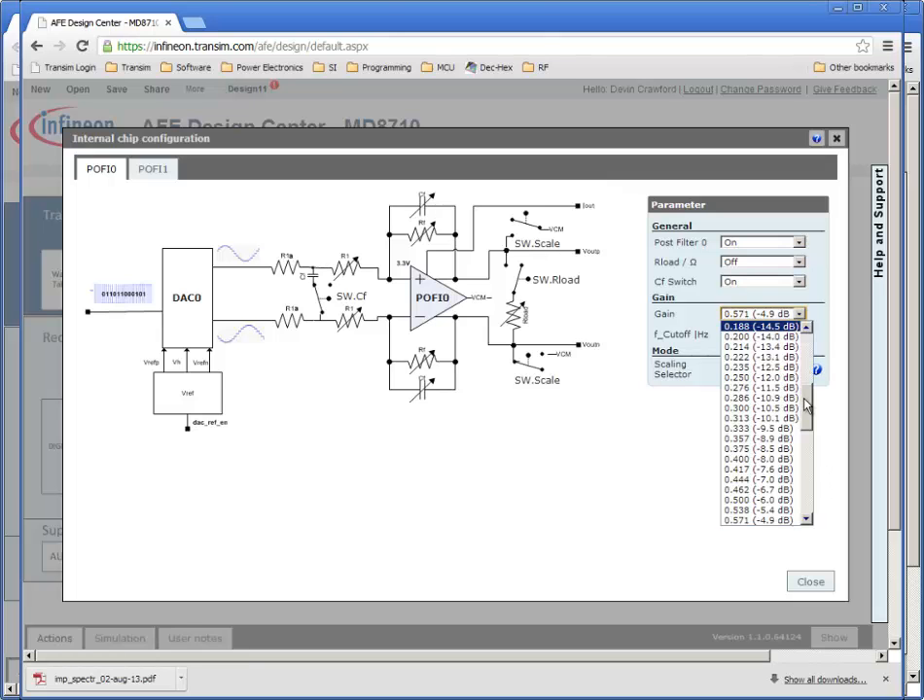
{"action": "left_click_drag", "start_coordinate": [806, 357], "coordinate": [805, 491]}
{"action": "left_click", "coordinate": [759, 542]}
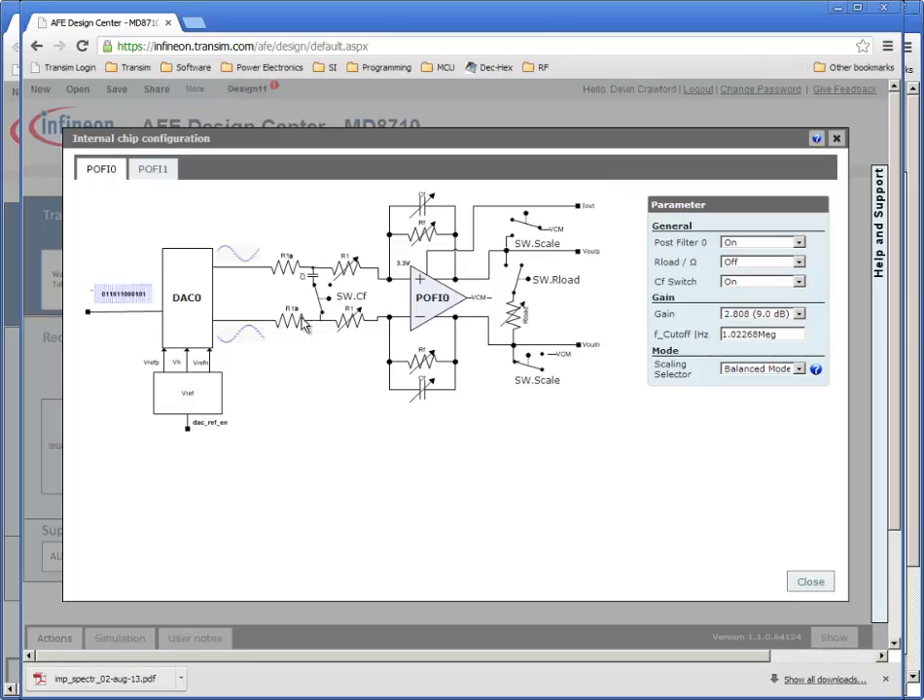
- Switch the Cf switch of the POFI0 post filter off
{"action": "left_click", "coordinate": [803, 282]}
{"action": "left_click", "coordinate": [809, 303]}
- Try the Vout + and Vout - scaling modes for POFI0, and return the scaling selector to Balanced Mode
{"action": "left_click", "coordinate": [754, 370]}
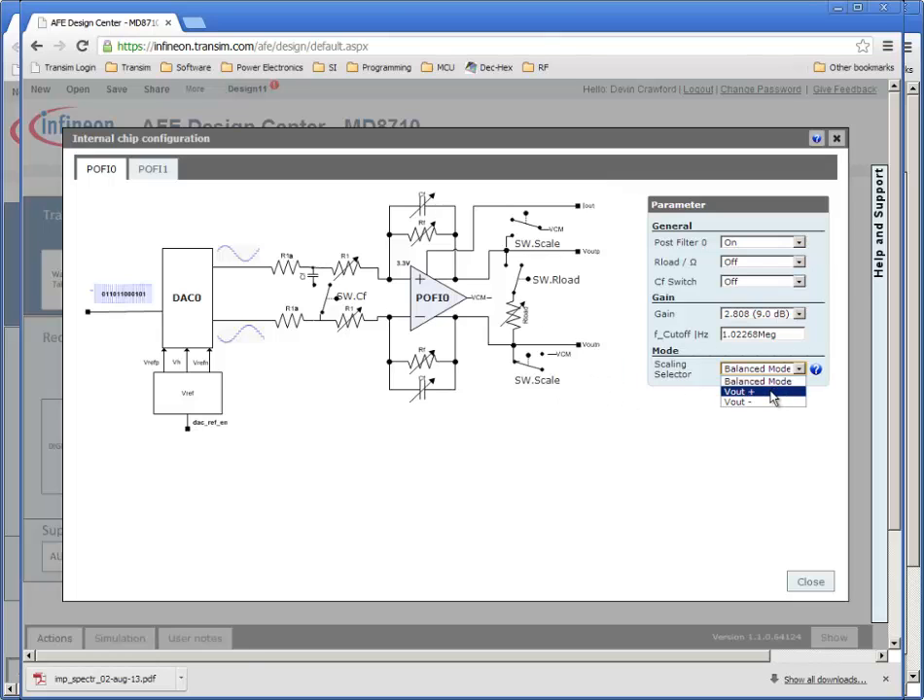
{"action": "left_click", "coordinate": [775, 393]}
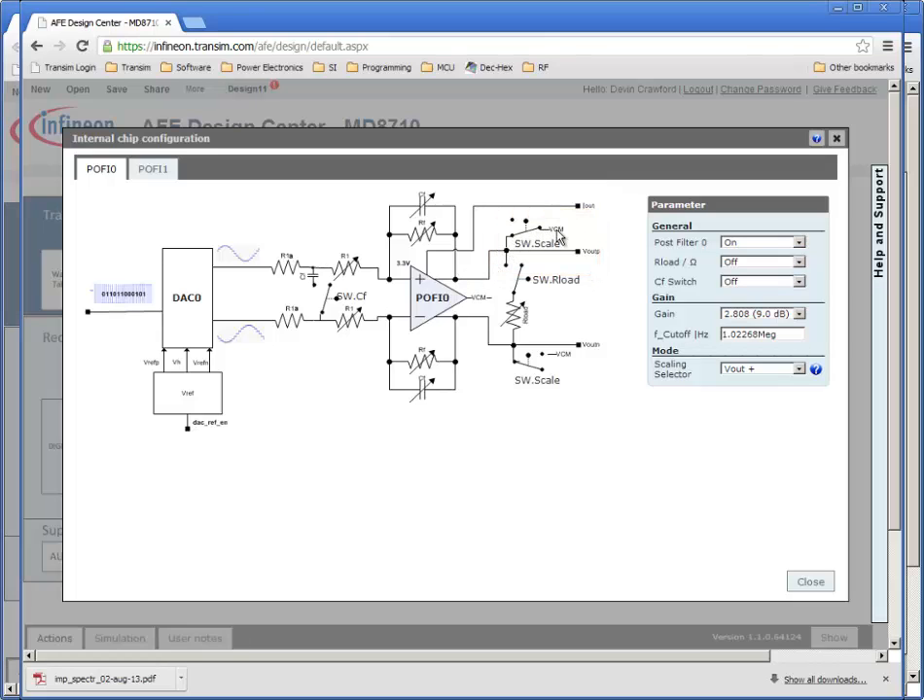
{"action": "left_click", "coordinate": [687, 370]}
{"action": "left_click", "coordinate": [756, 402]}
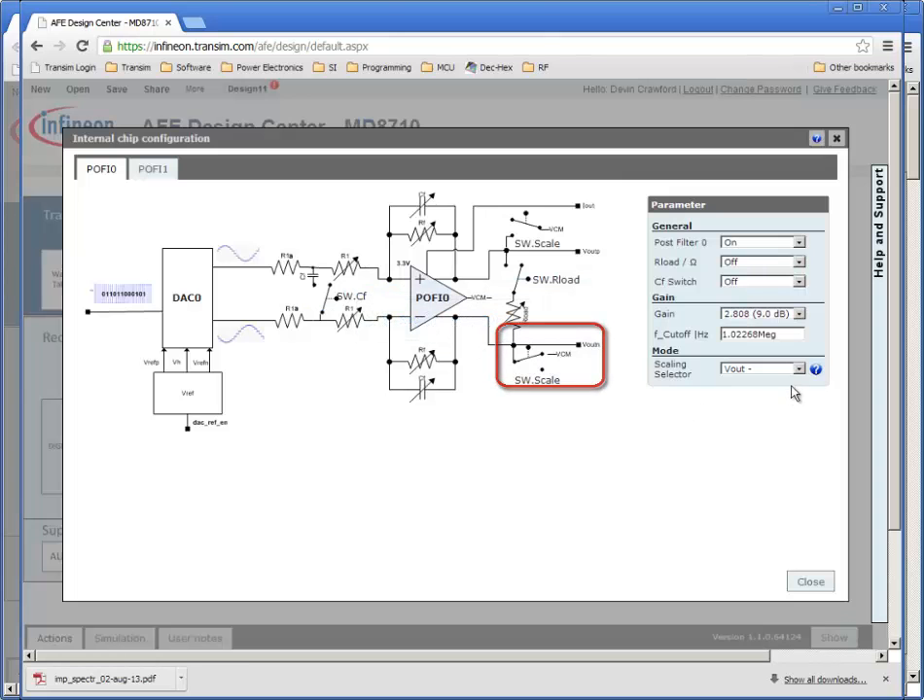
{"action": "left_click", "coordinate": [759, 369]}
{"action": "left_click", "coordinate": [749, 379]}
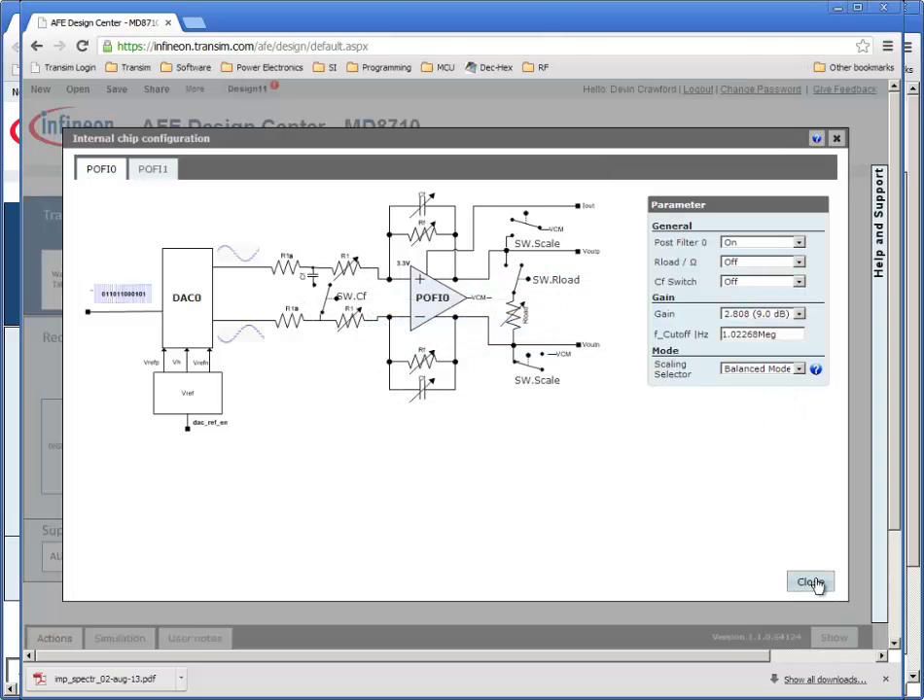
- Leave the chip configuration, switch on the first unused transmitter and open its coupler connections
{"action": "left_click", "coordinate": [810, 583]}
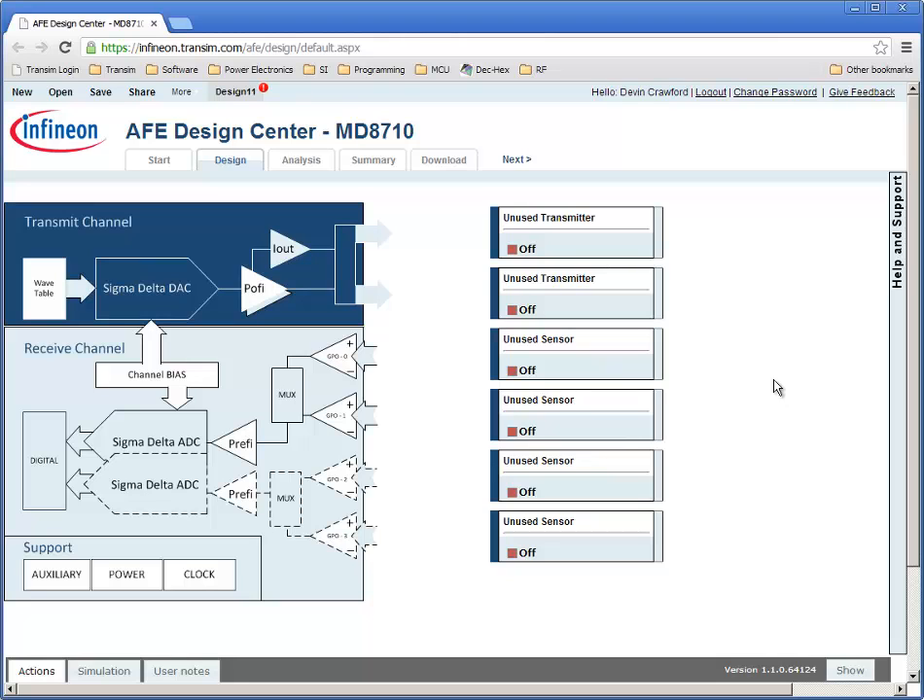
{"action": "left_click", "coordinate": [516, 251]}
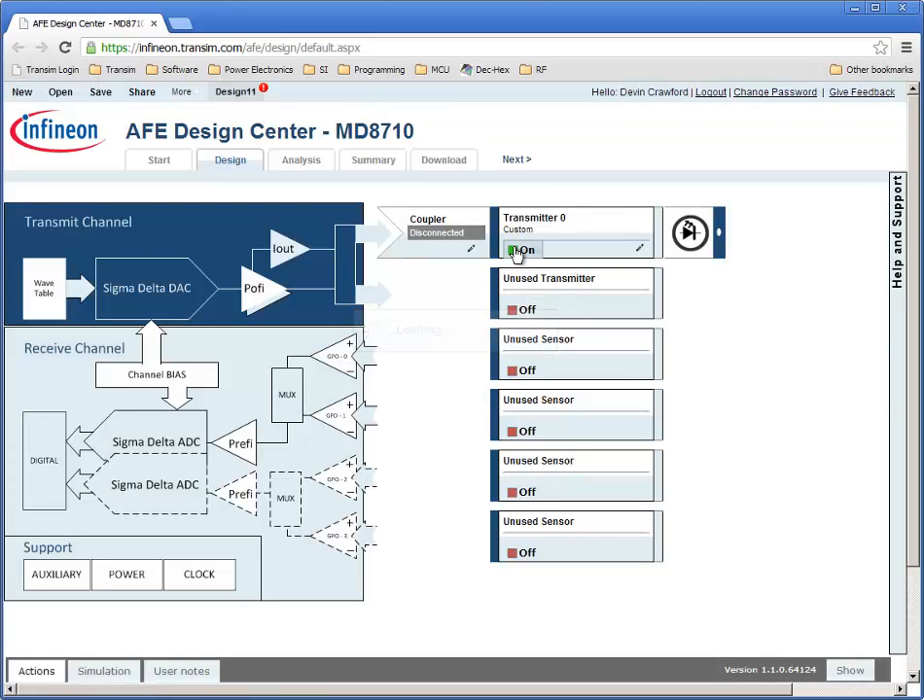
{"action": "left_click", "coordinate": [431, 241]}
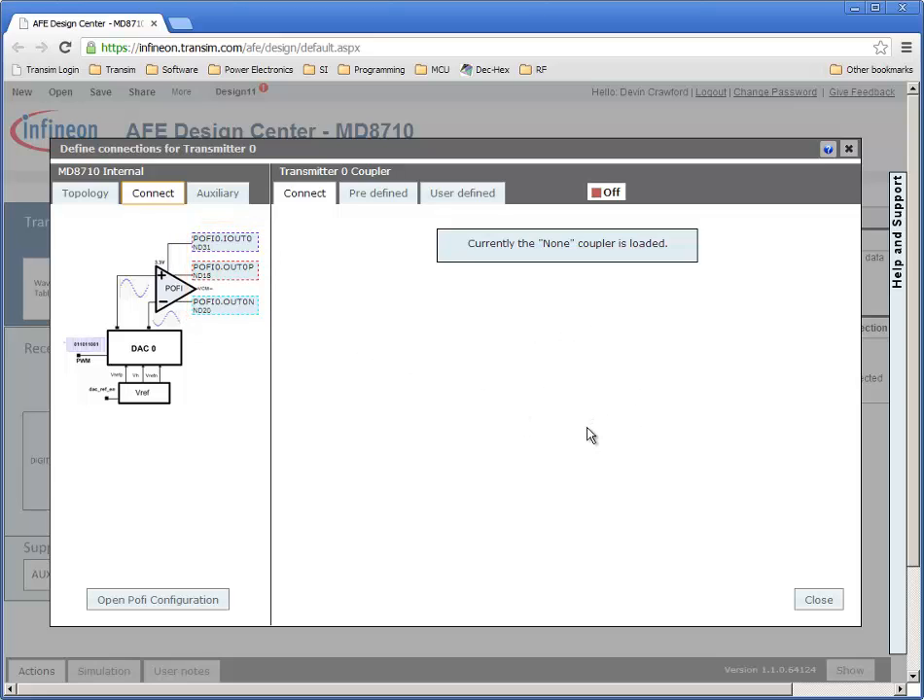
- Start creating a new user-defined coupler for Transmitter 0
{"action": "left_click", "coordinate": [394, 197]}
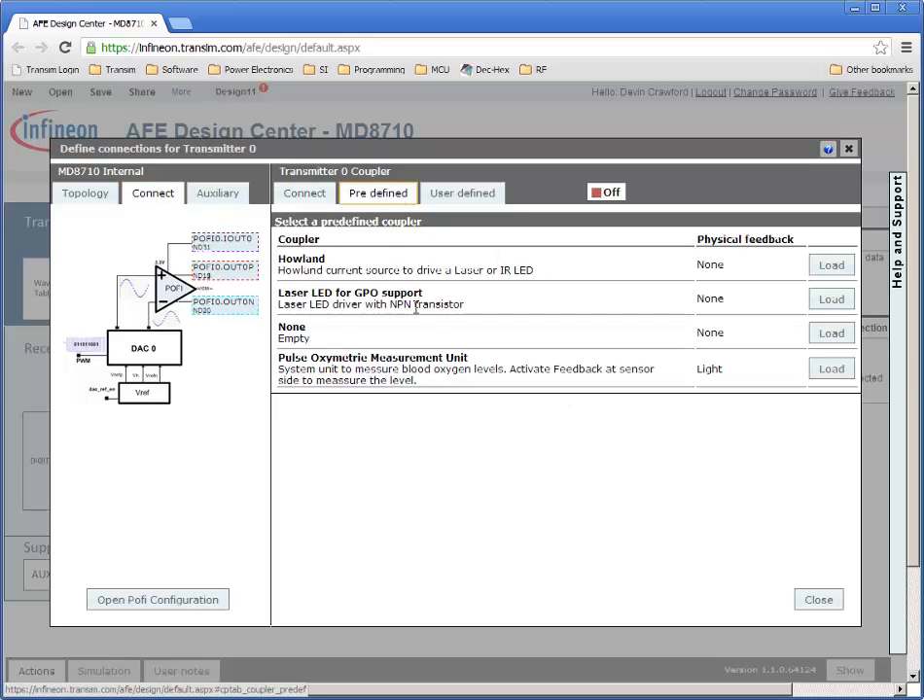
{"action": "left_click", "coordinate": [474, 194]}
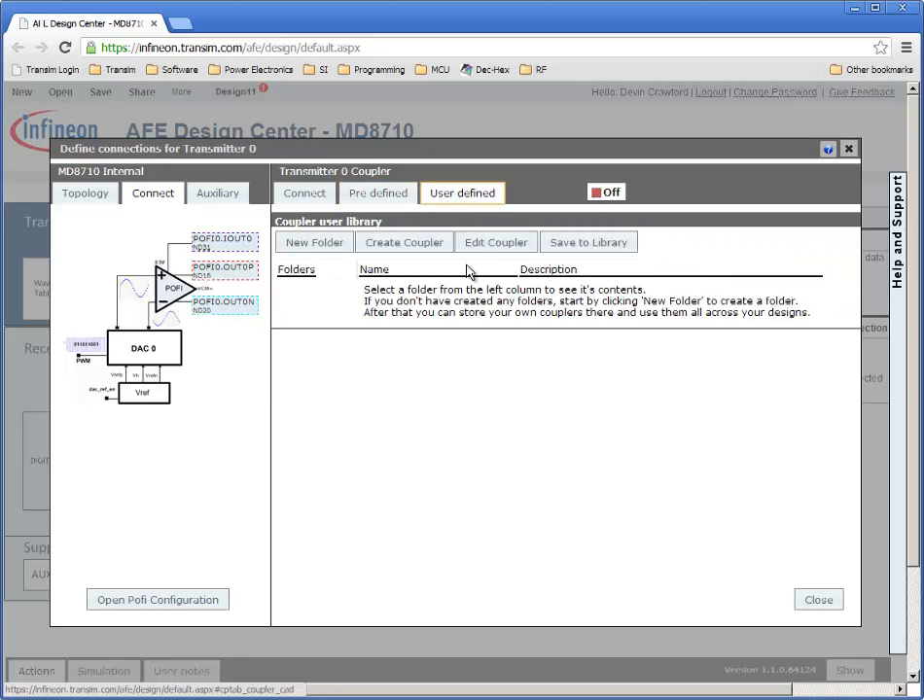
{"action": "left_click", "coordinate": [413, 251]}
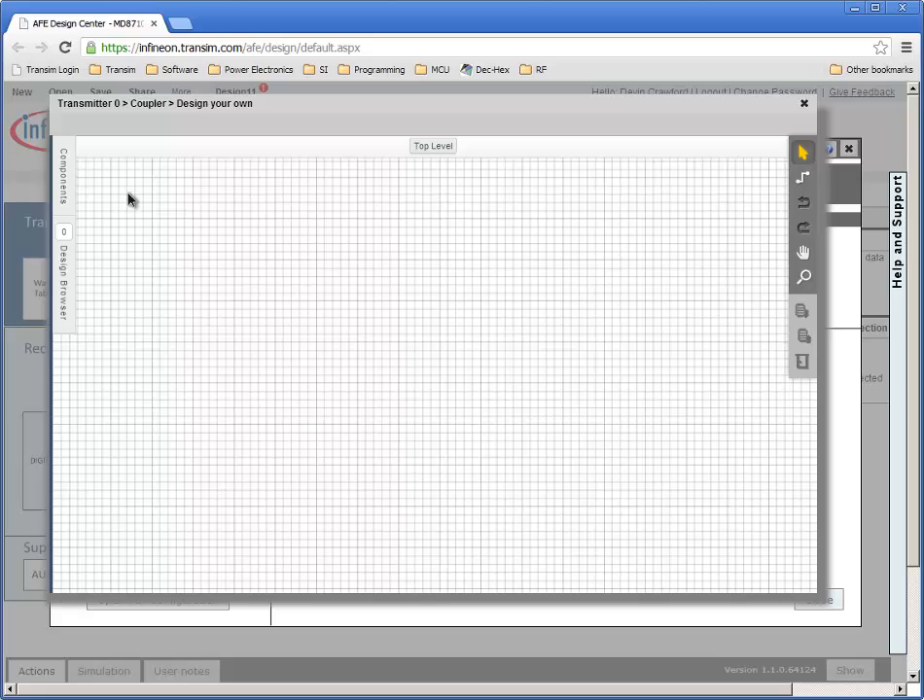
- Place two terminals in the empty coupler schematic, one above the other
{"action": "left_click", "coordinate": [65, 180]}
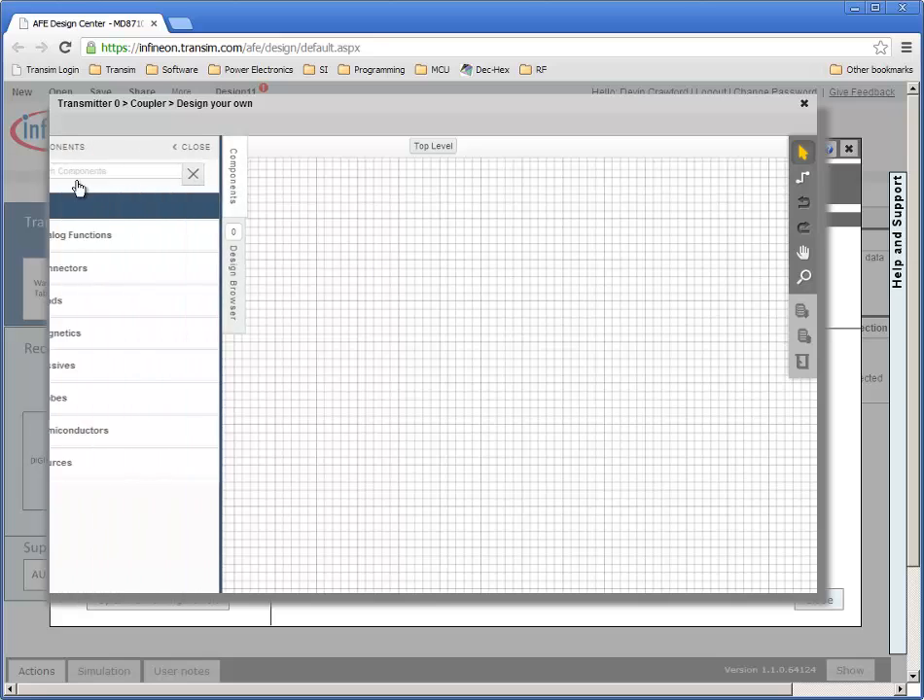
{"action": "left_click", "coordinate": [92, 238]}
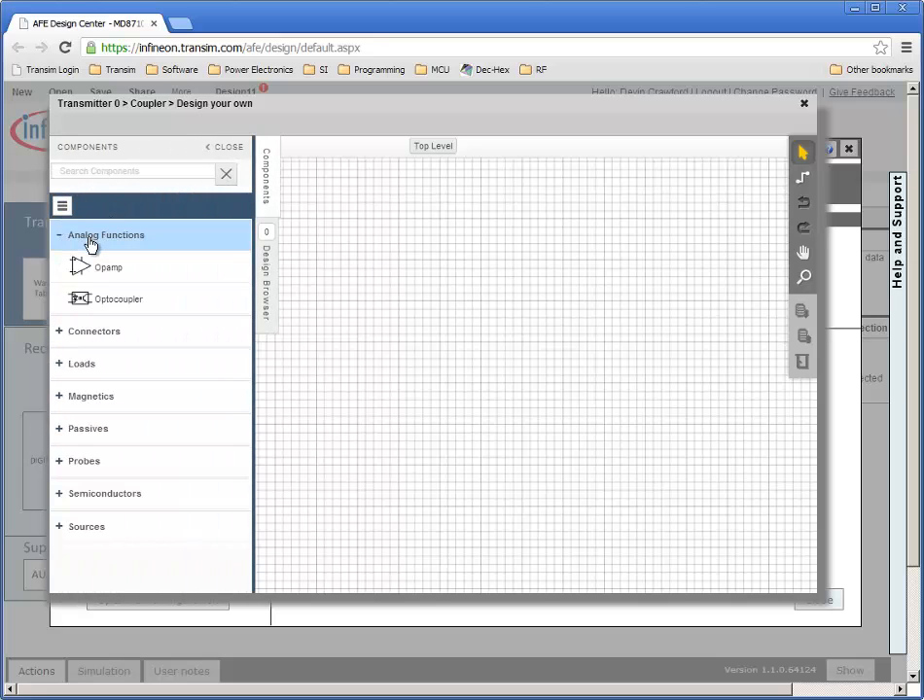
{"action": "left_click", "coordinate": [89, 374]}
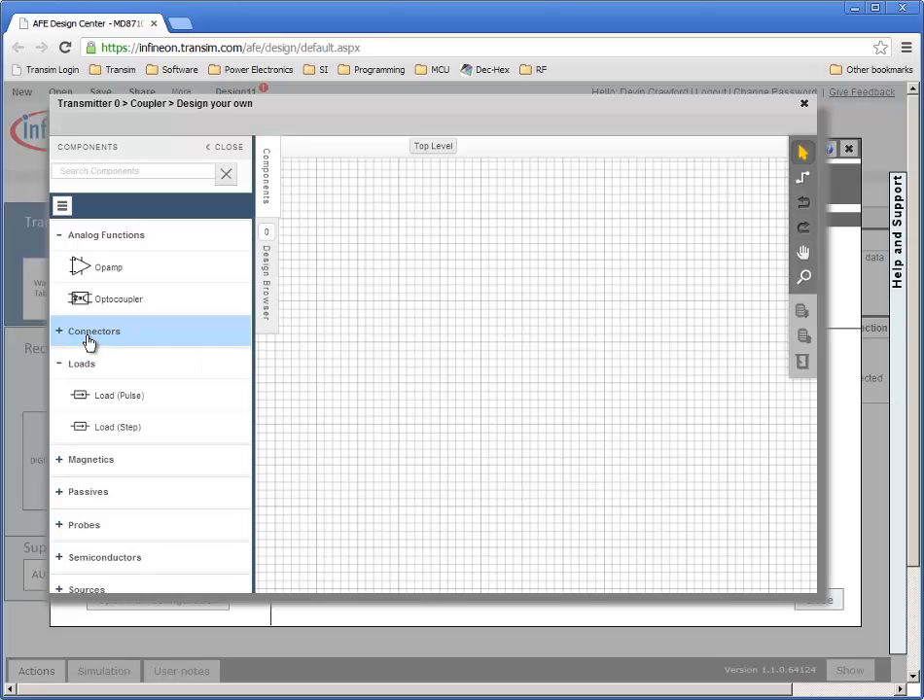
{"action": "left_click", "coordinate": [91, 337]}
{"action": "left_click_drag", "start_coordinate": [115, 461], "coordinate": [394, 248]}
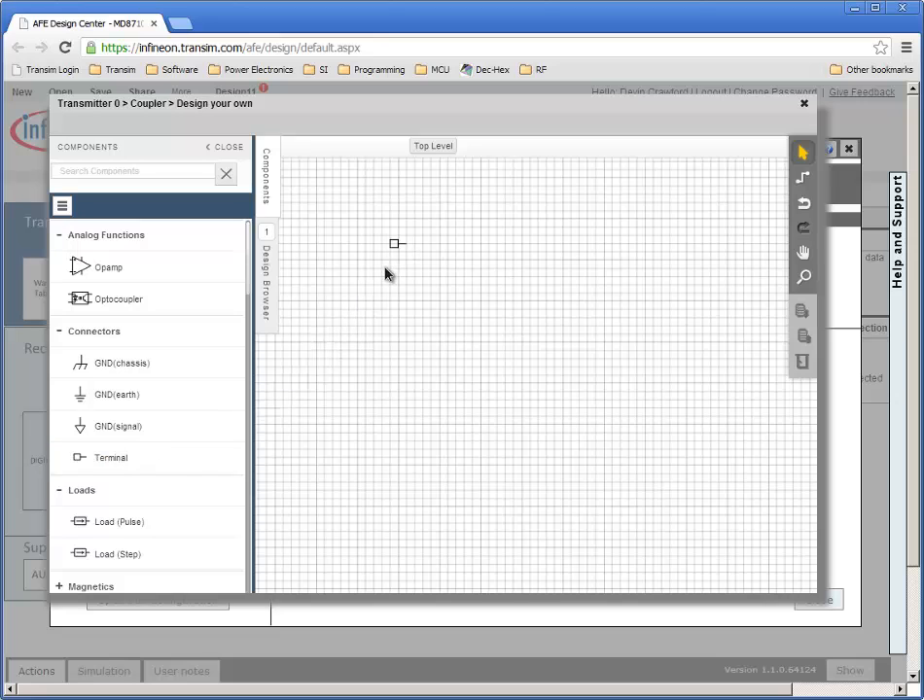
{"action": "left_click_drag", "start_coordinate": [102, 465], "coordinate": [408, 358]}
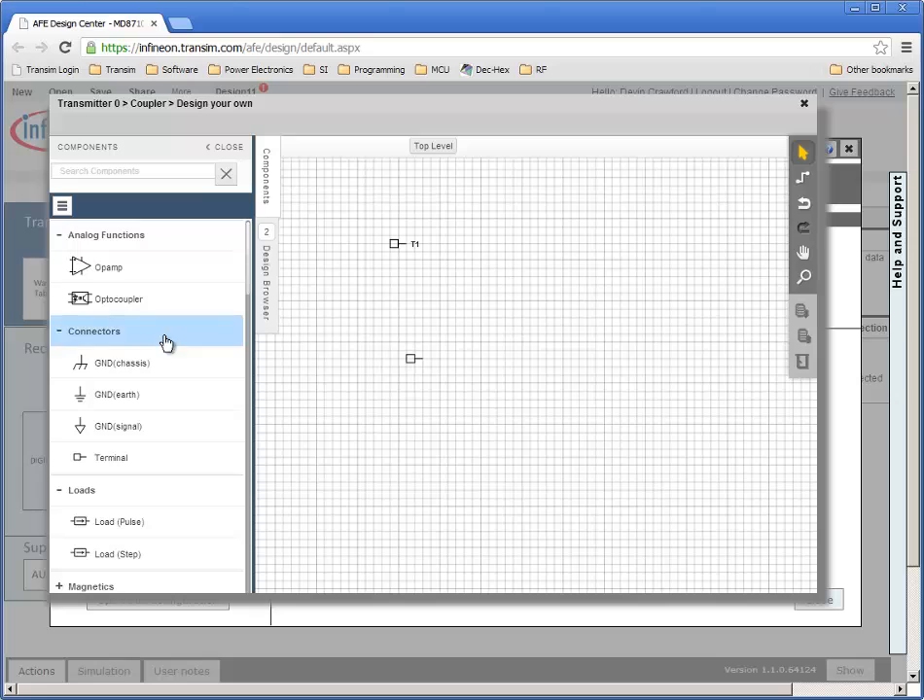
- Place a capacitor and a resistor beside the terminals, with the resistor above the capacitor
{"action": "left_click", "coordinate": [57, 332]}
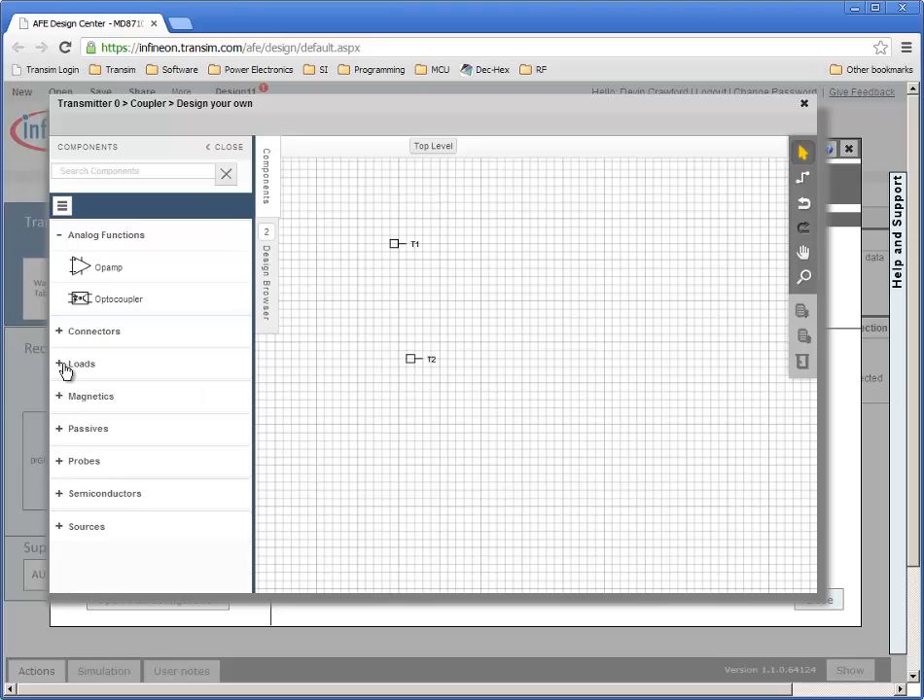
{"action": "left_click", "coordinate": [78, 431]}
{"action": "left_click_drag", "start_coordinate": [102, 467], "coordinate": [487, 324]}
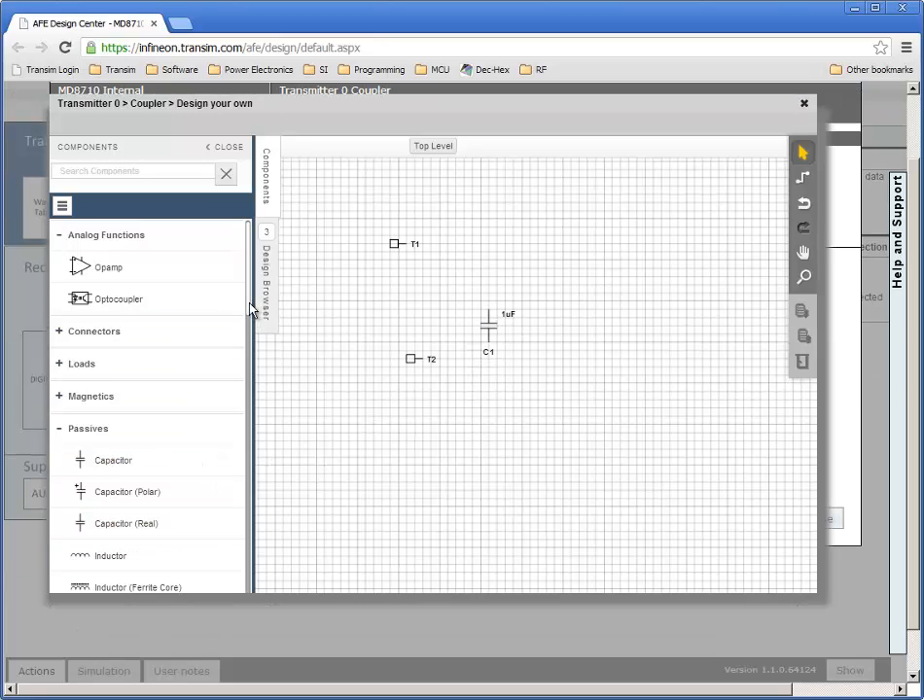
{"action": "left_click_drag", "start_coordinate": [249, 303], "coordinate": [251, 548]}
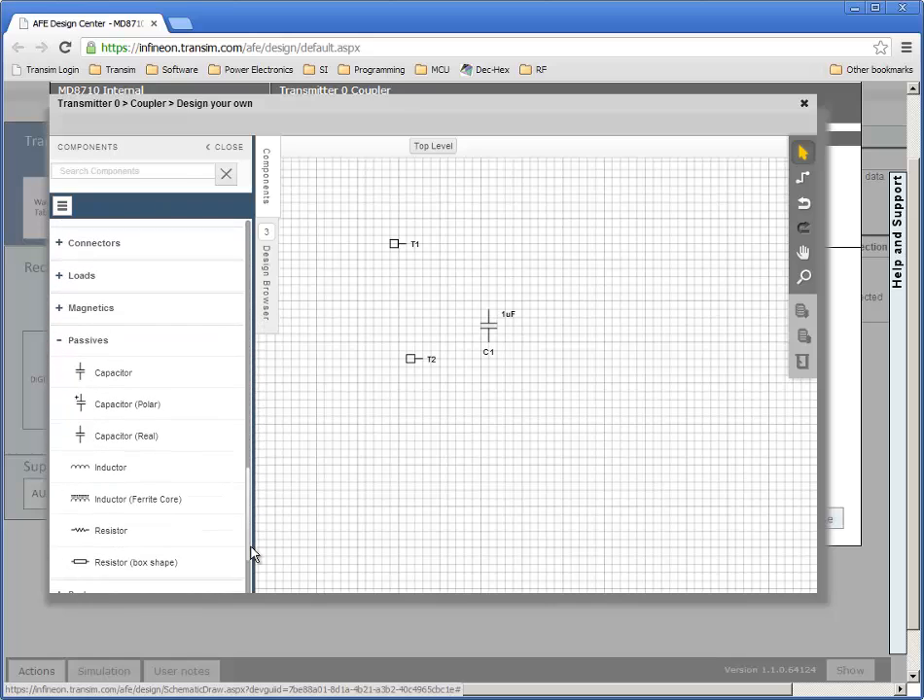
{"action": "left_click_drag", "start_coordinate": [62, 533], "coordinate": [465, 261]}
- Rotate resistor R1 so that it stands vertically above the capacitor
{"action": "right_click", "coordinate": [485, 263]}
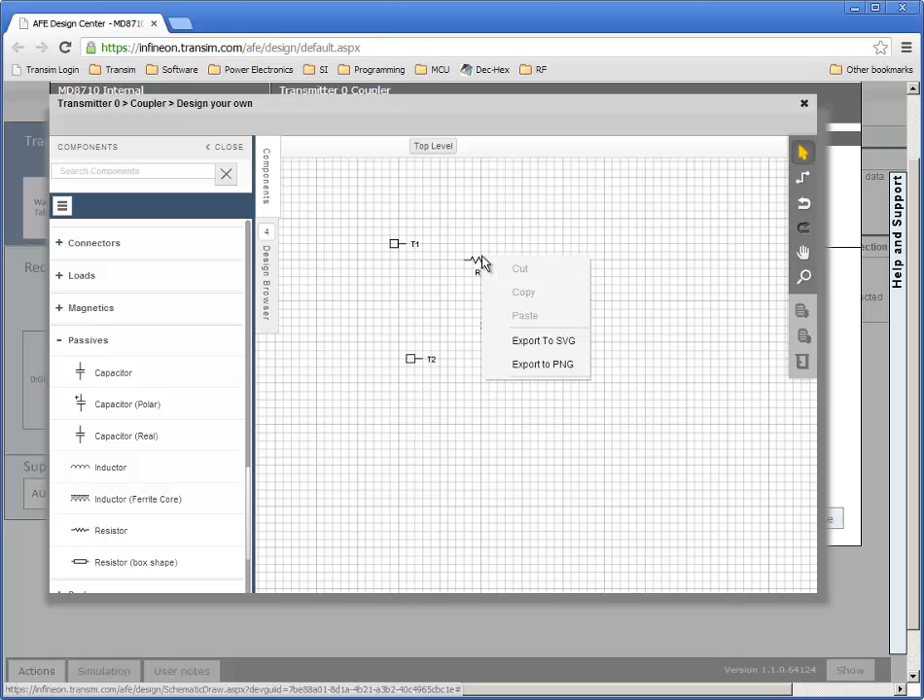
{"action": "left_click", "coordinate": [433, 284]}
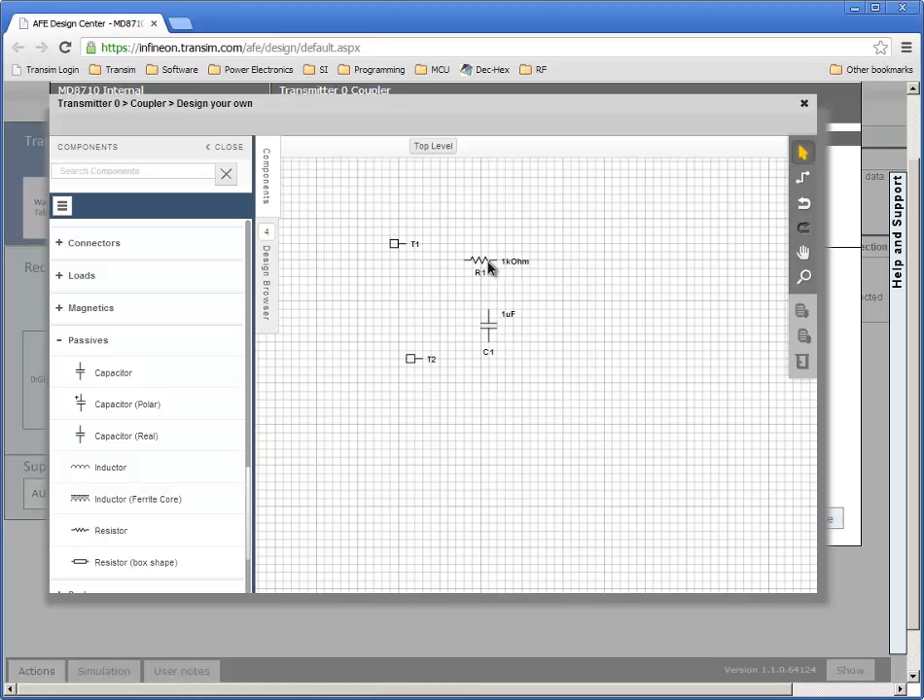
{"action": "left_click", "coordinate": [483, 267]}
{"action": "right_click", "coordinate": [484, 265]}
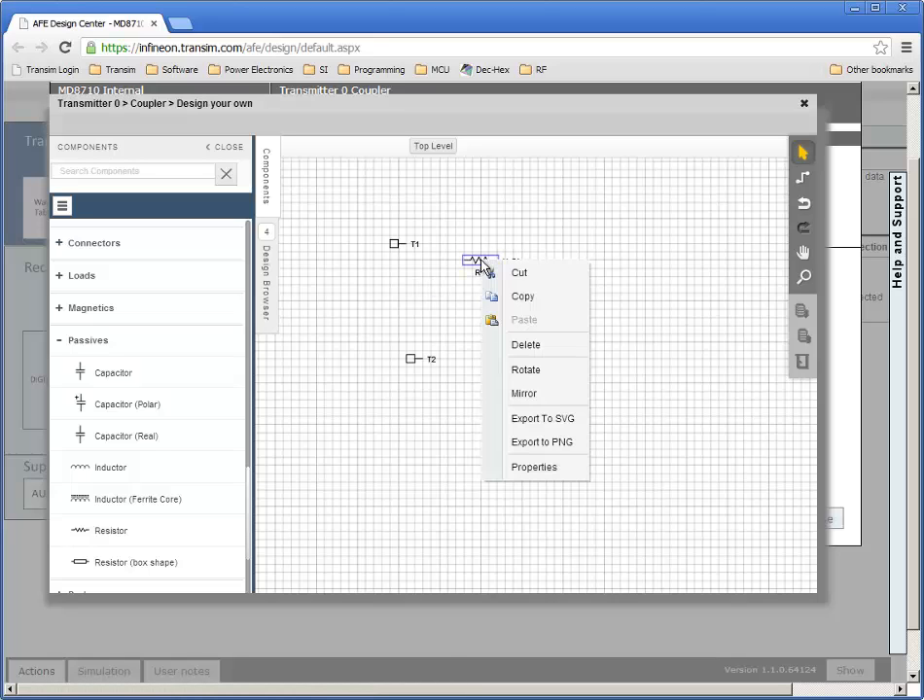
{"action": "left_click", "coordinate": [531, 373]}
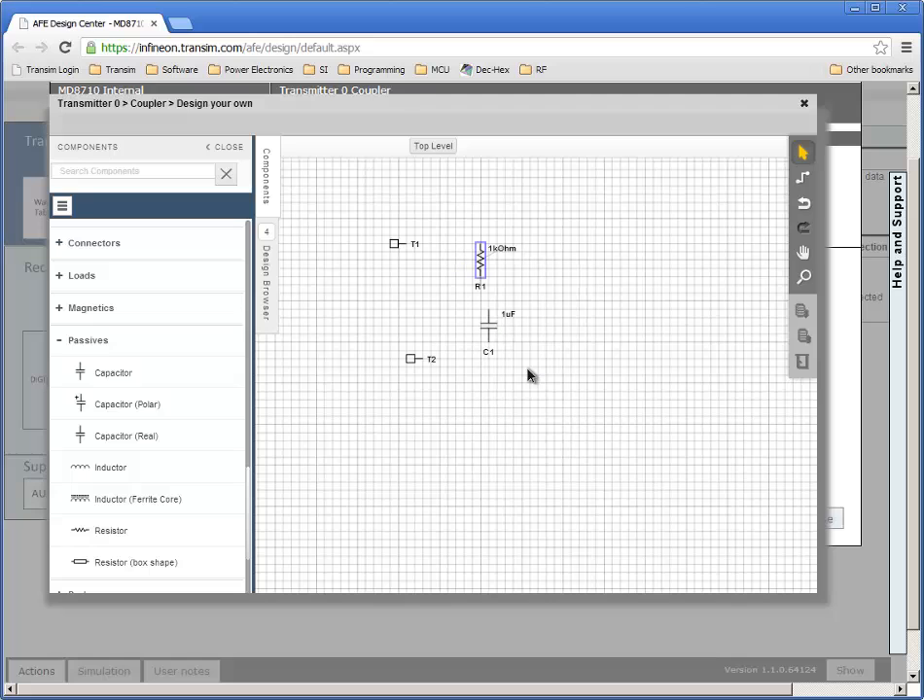
- Set the resistance of R1 to 680k
{"action": "double_click", "coordinate": [483, 266]}
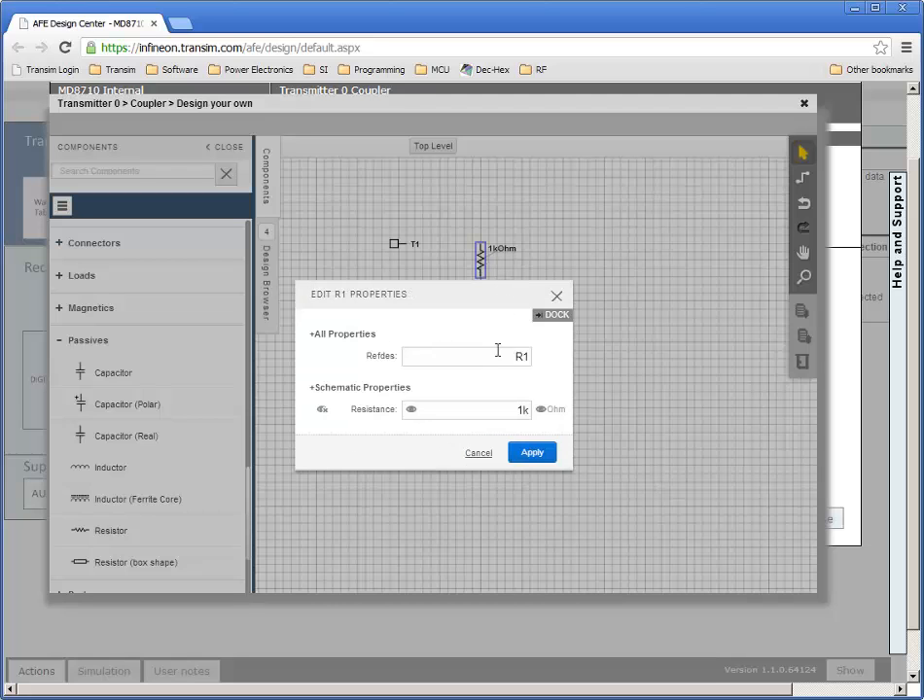
{"action": "left_click_drag", "start_coordinate": [523, 411], "coordinate": [500, 407]}
{"action": "left_click", "coordinate": [533, 453]}
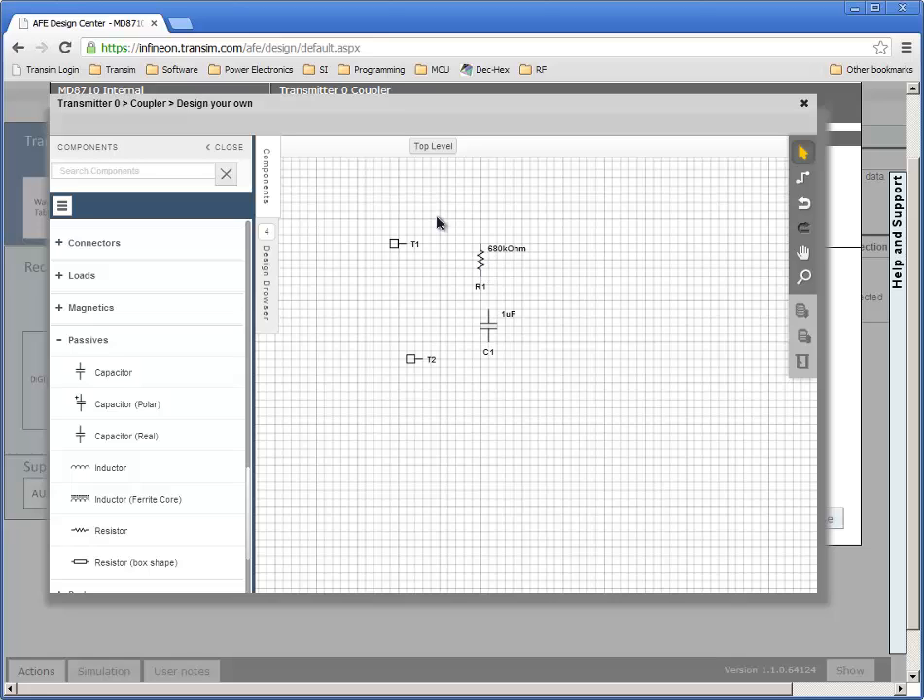
- Copy resistor R1 and place the duplicate to the right of capacitor C1
{"action": "right_click", "coordinate": [483, 265]}
{"action": "left_click", "coordinate": [525, 302]}
{"action": "right_click", "coordinate": [532, 304]}
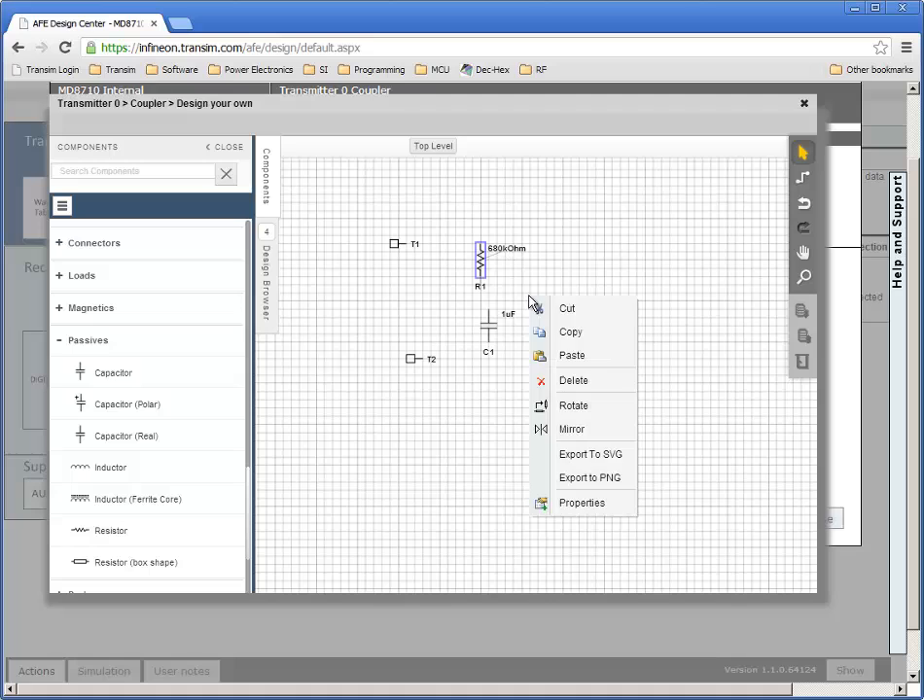
{"action": "left_click", "coordinate": [572, 355]}
{"action": "left_click_drag", "start_coordinate": [575, 340], "coordinate": [541, 291]}
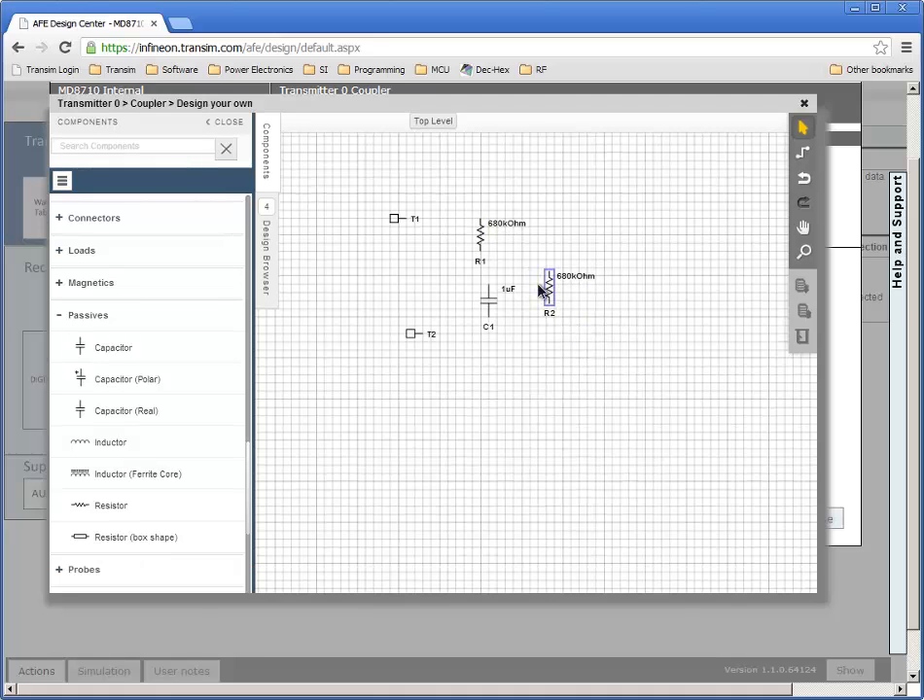
- Wire terminal T1 to the upper ends of R1 and R2, and the lower end of R1 to C1
{"action": "left_click", "coordinate": [804, 155]}
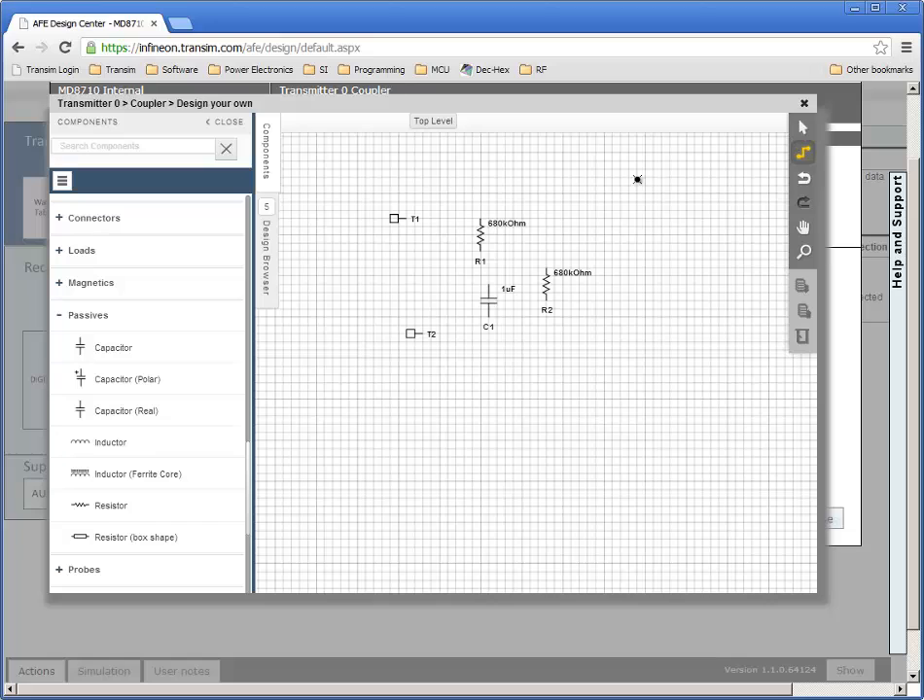
{"action": "left_click", "coordinate": [410, 219]}
{"action": "left_click", "coordinate": [480, 216]}
{"action": "left_click", "coordinate": [552, 263]}
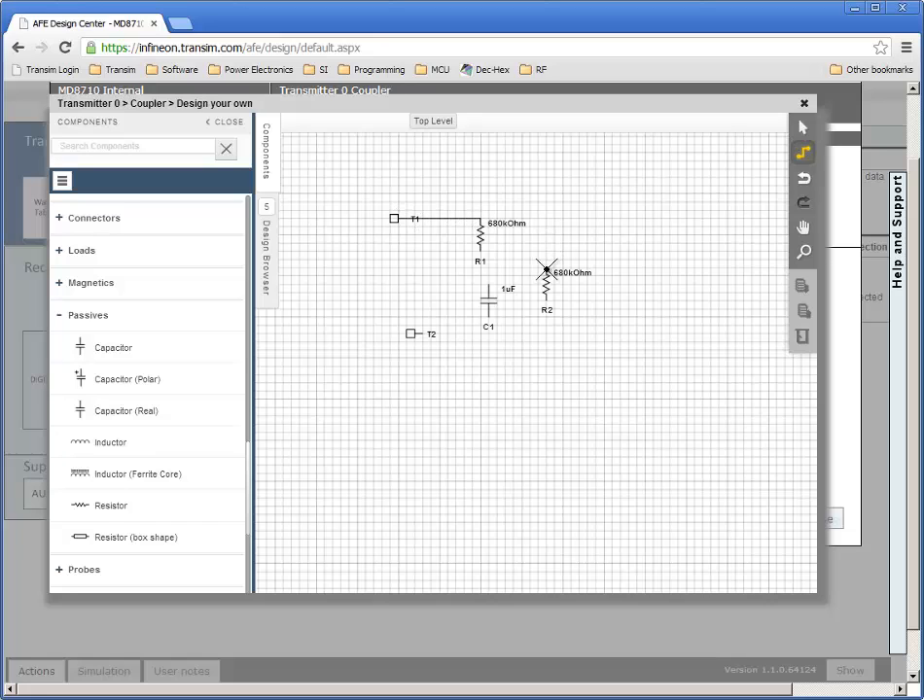
{"action": "left_click", "coordinate": [478, 221]}
{"action": "left_click", "coordinate": [481, 250]}
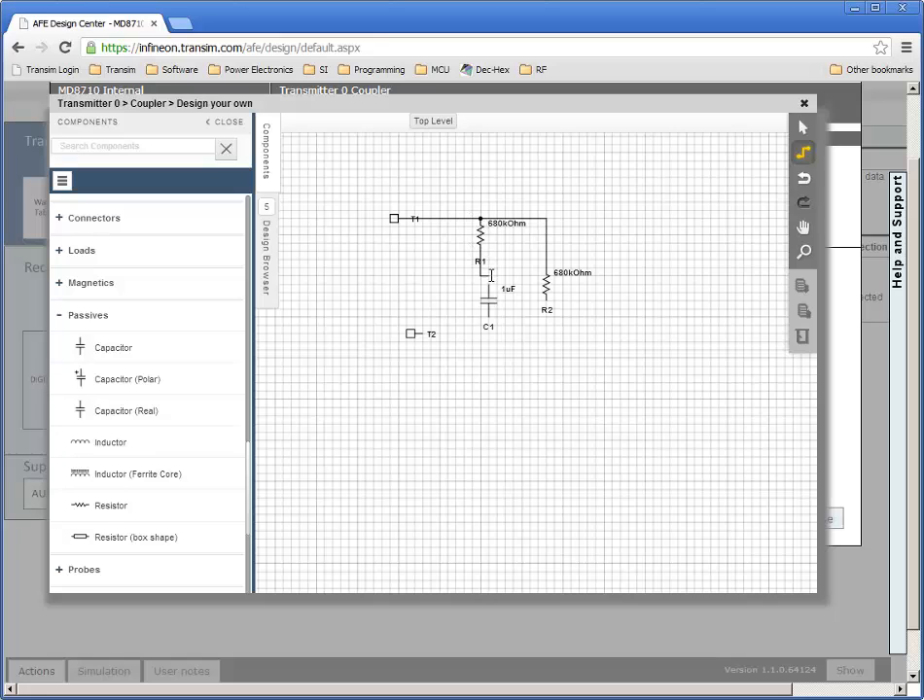
- Wire terminal T2 to the lower ends of C1 and R2, and leave wiring mode
{"action": "left_click", "coordinate": [421, 334]}
{"action": "left_click", "coordinate": [487, 331]}
{"action": "left_click", "coordinate": [546, 302]}
{"action": "left_click", "coordinate": [804, 128]}
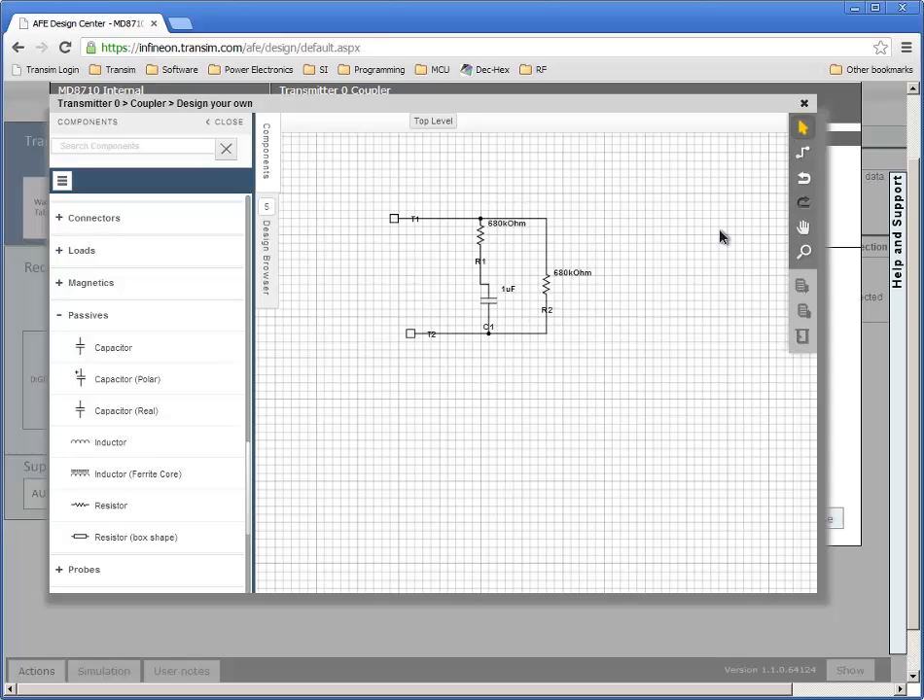
- Set the resistance of R2 to 100k
{"action": "double_click", "coordinate": [547, 285]}
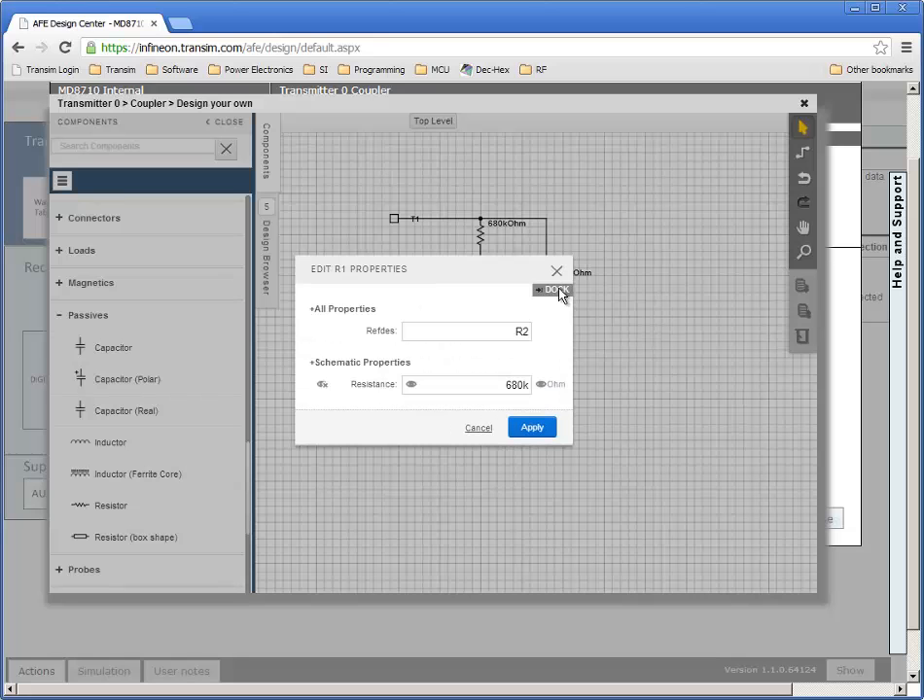
{"action": "left_click", "coordinate": [517, 388]}
{"action": "left_click_drag", "start_coordinate": [518, 386], "coordinate": [501, 381]}
{"action": "type", "text": "10"}
{"action": "left_click", "coordinate": [532, 427]}
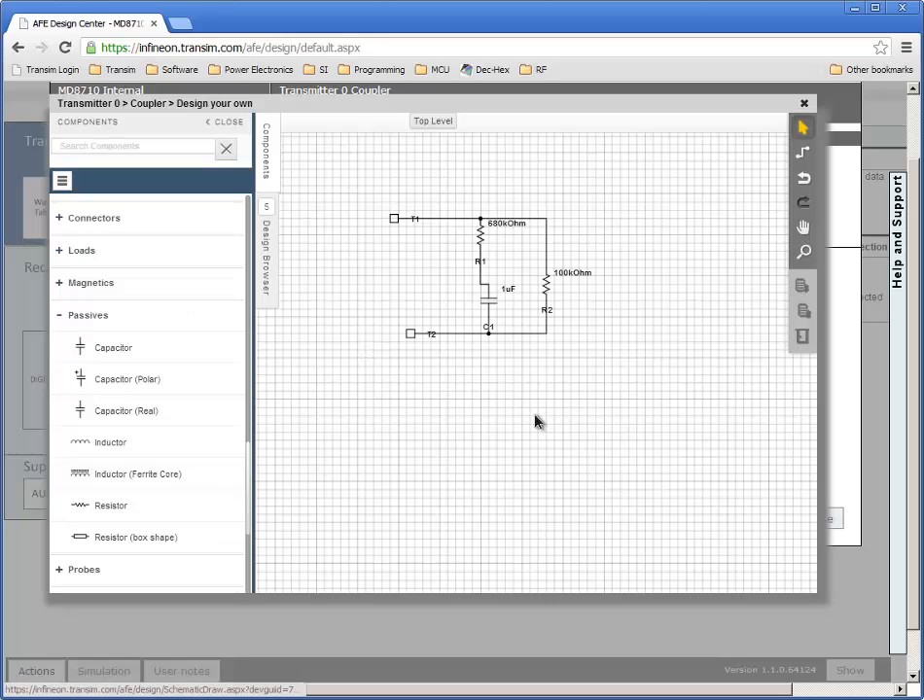
- Set the capacitance of C1 to 470n
{"action": "double_click", "coordinate": [492, 309]}
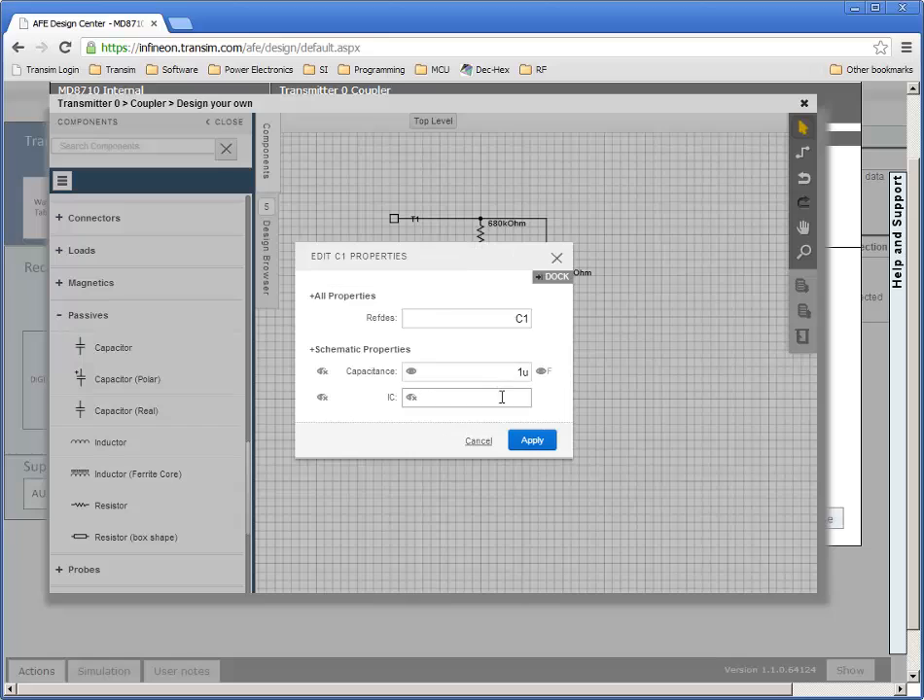
{"action": "left_click_drag", "start_coordinate": [522, 374], "coordinate": [507, 379]}
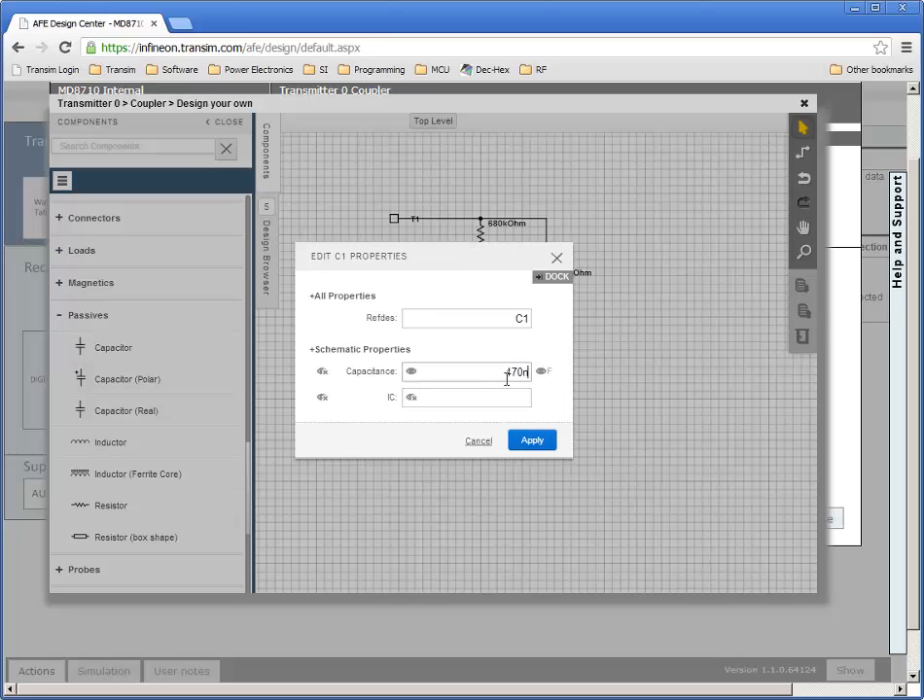
{"action": "type", "text": "470n"}
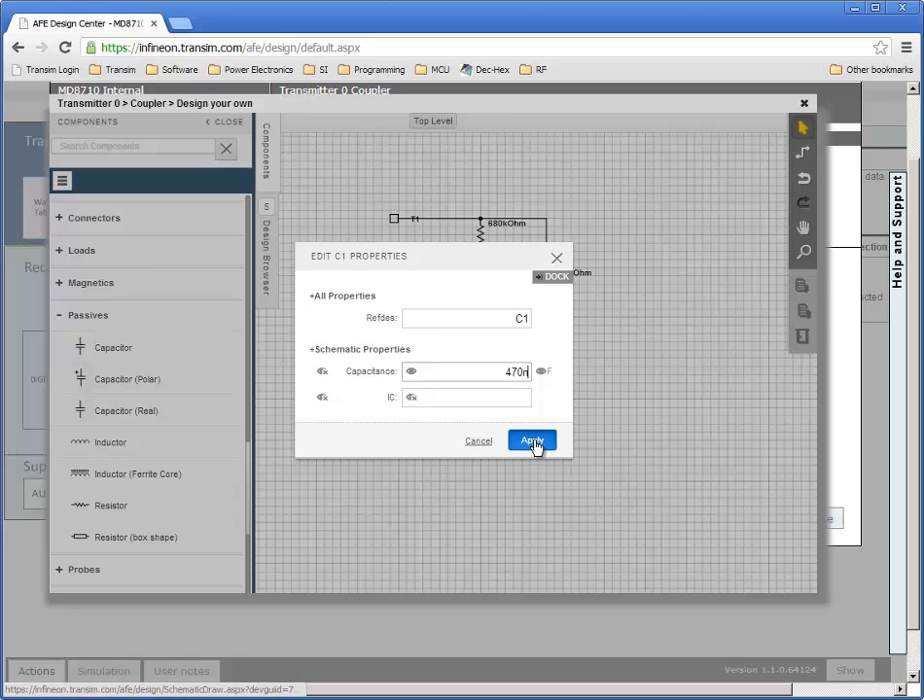
{"action": "left_click", "coordinate": [532, 443]}
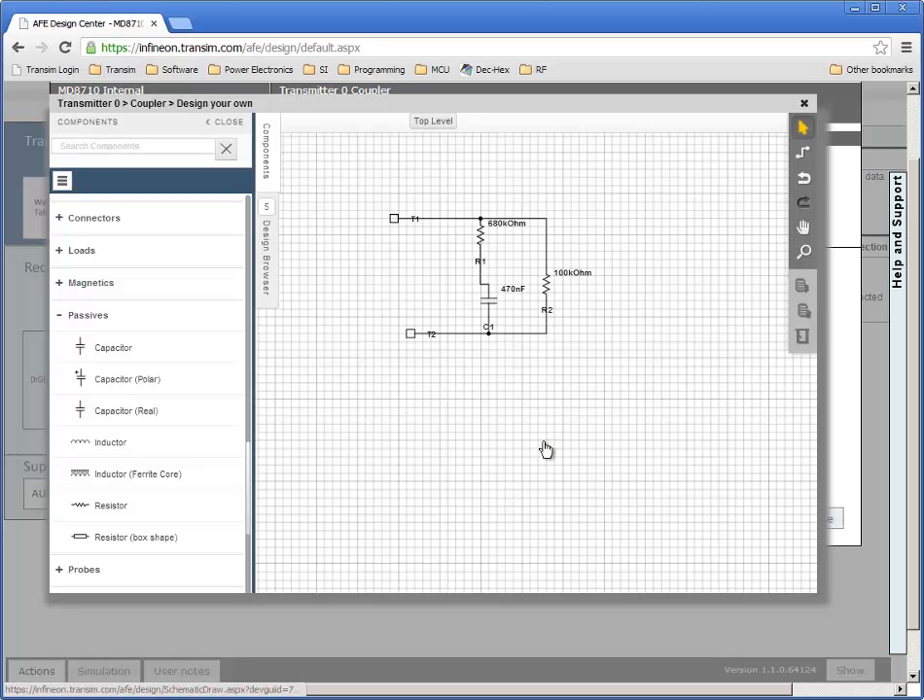
- Apply Input as the direction of terminal T1 and Output as the direction of terminal T2
{"action": "left_click", "coordinate": [407, 335]}
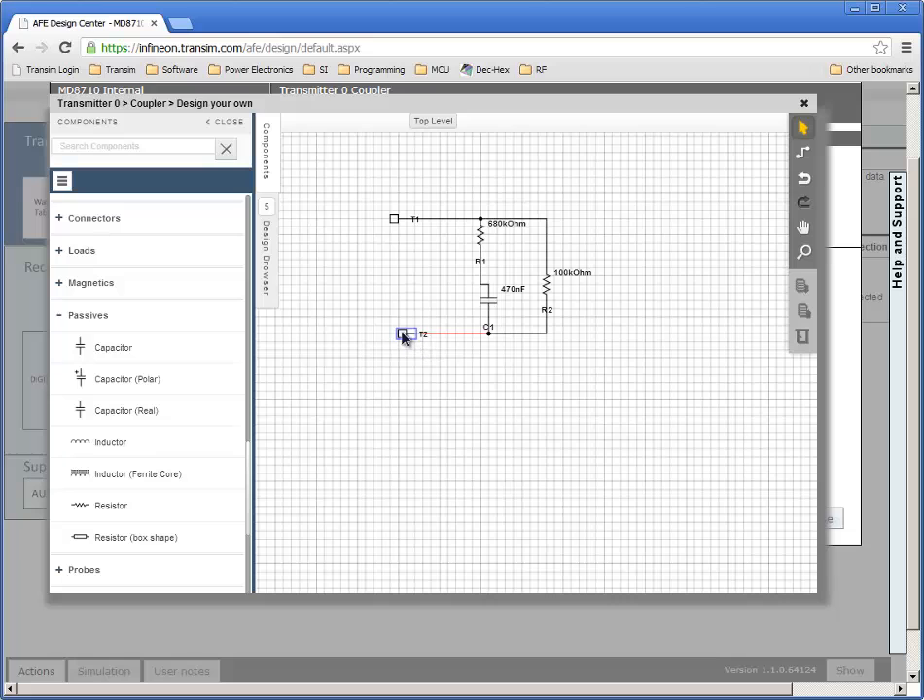
{"action": "double_click", "coordinate": [394, 220]}
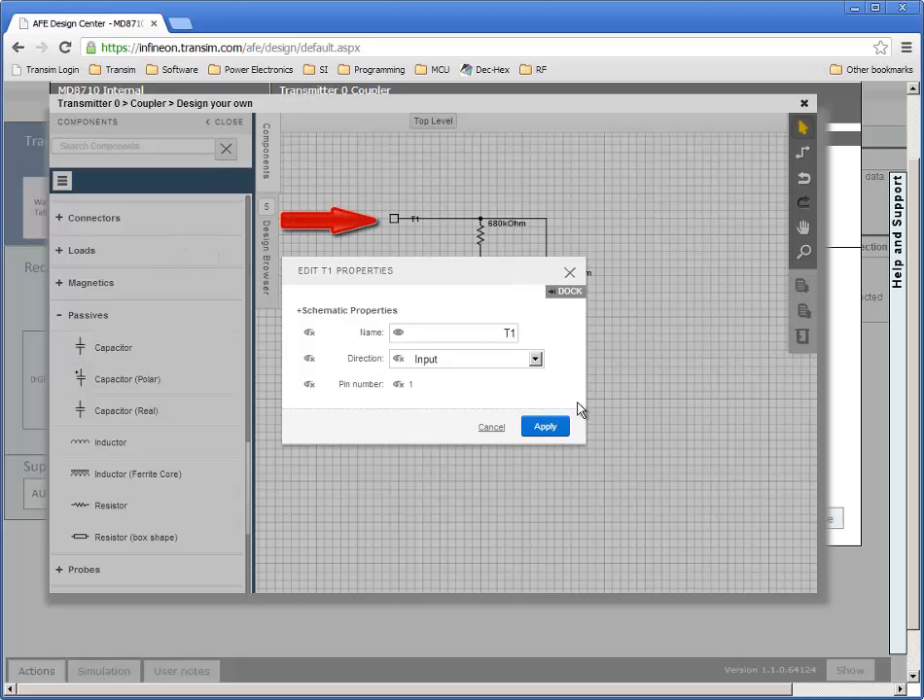
{"action": "left_click", "coordinate": [545, 426]}
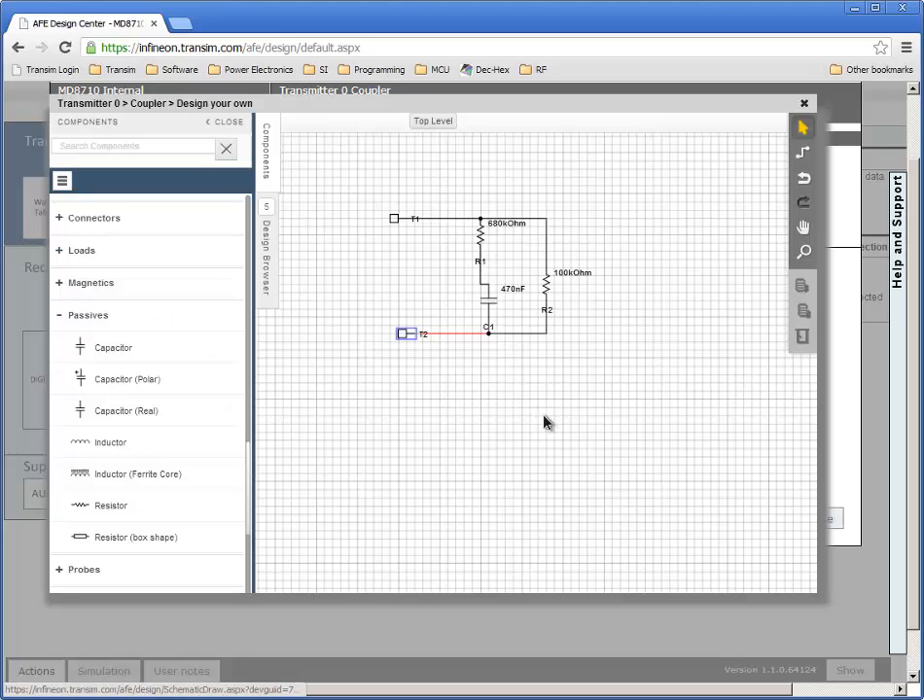
{"action": "double_click", "coordinate": [406, 337]}
{"action": "left_click", "coordinate": [484, 362]}
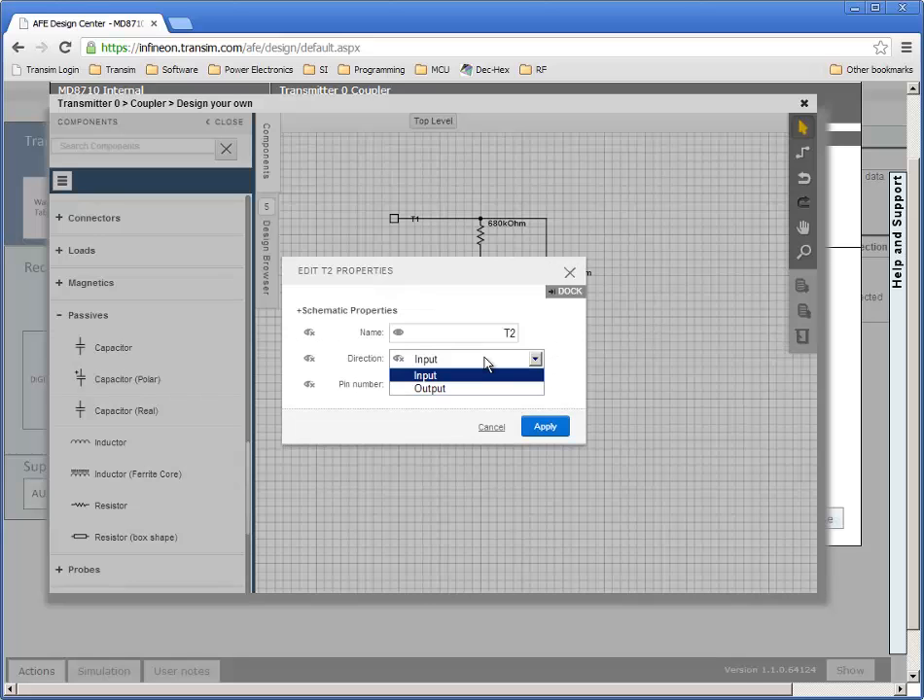
{"action": "left_click", "coordinate": [468, 389]}
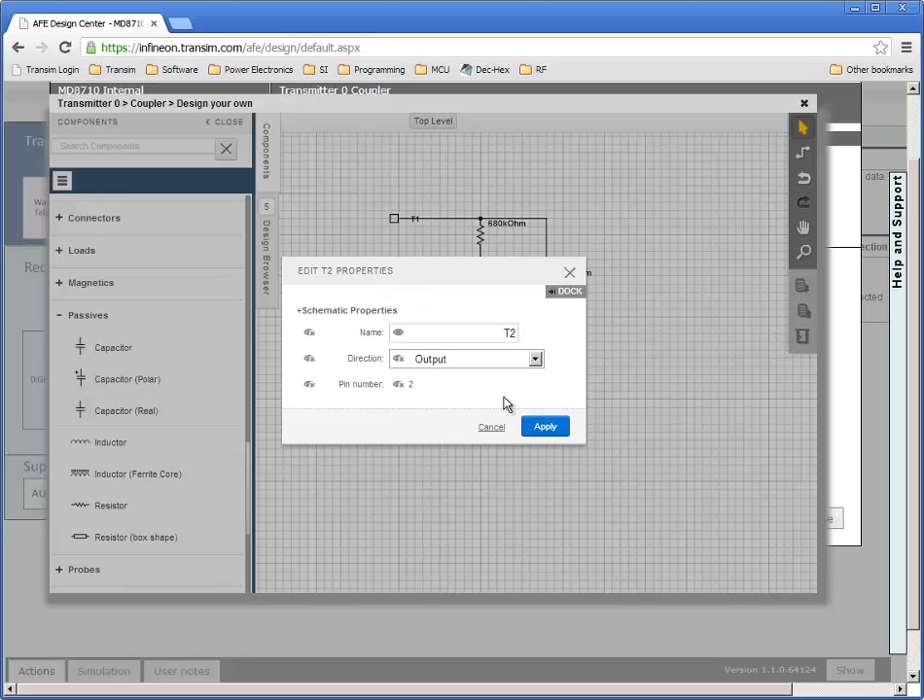
{"action": "left_click", "coordinate": [546, 428]}
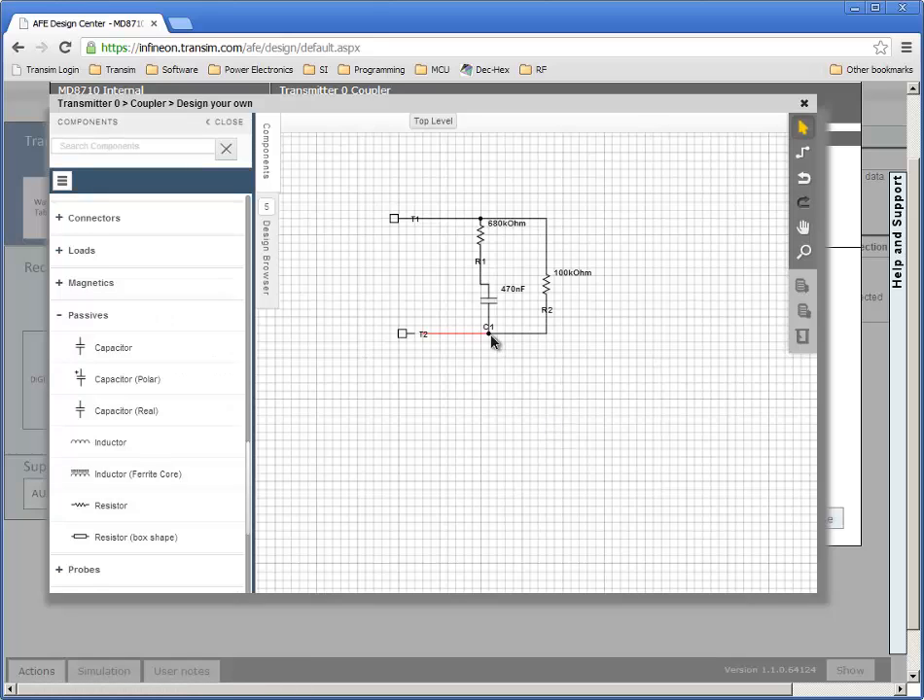
- Shift terminal T2 slightly further left in the coupler schematic and close the designer, saving the changes
{"action": "left_click_drag", "start_coordinate": [401, 335], "coordinate": [390, 341]}
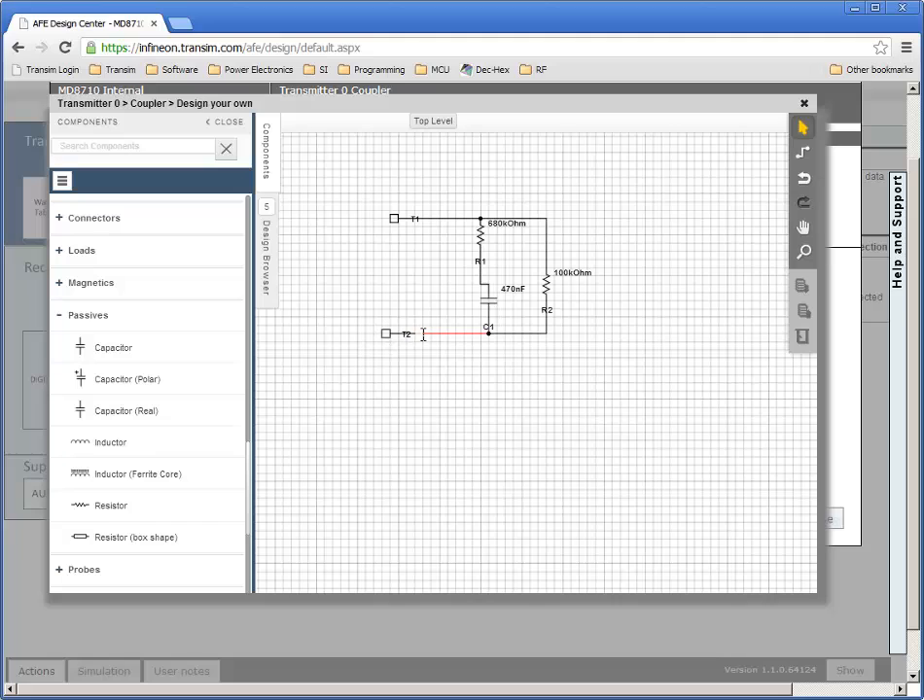
{"action": "left_click", "coordinate": [581, 401]}
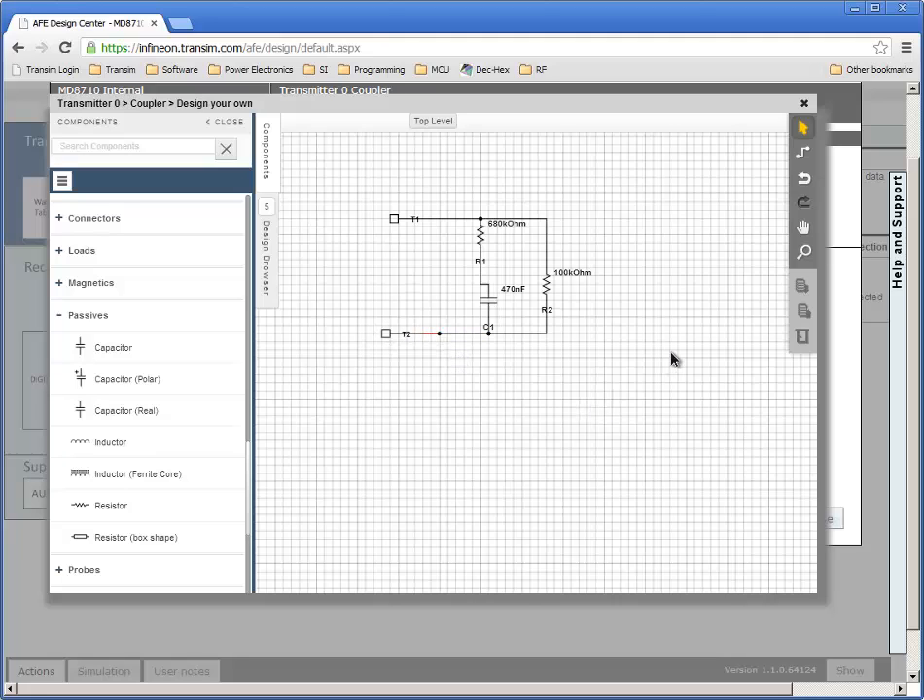
{"action": "left_click", "coordinate": [803, 103]}
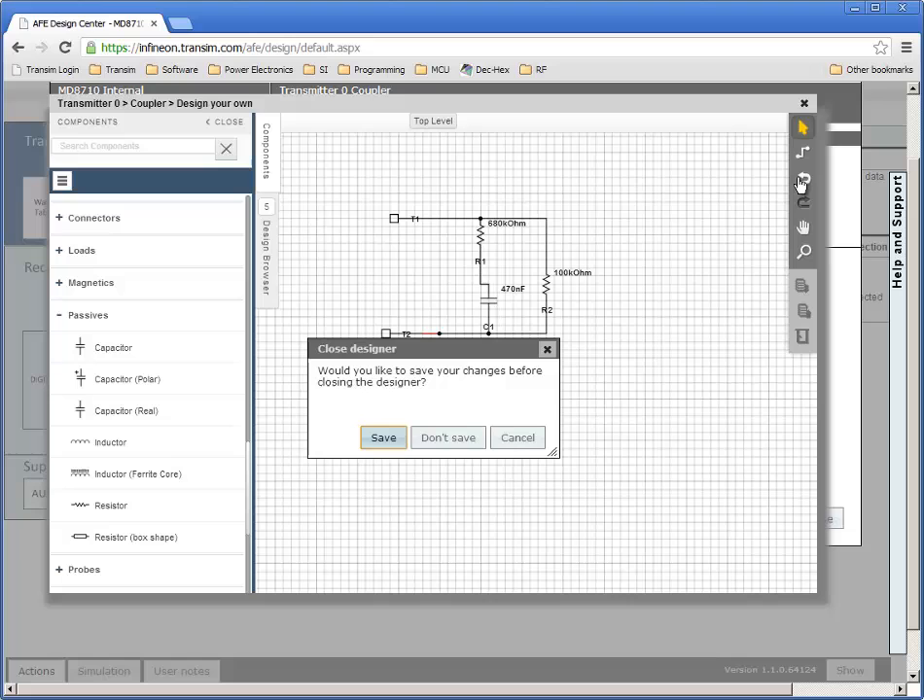
{"action": "left_click", "coordinate": [385, 439]}
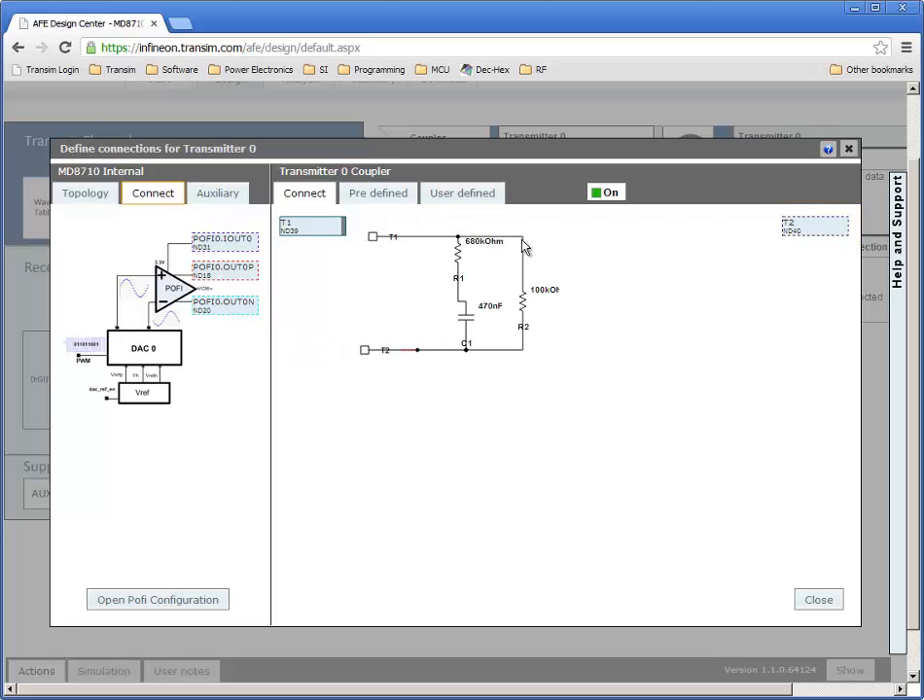
- Connect pin T1 of the Transmitter 0 coupler to MD8710.POFI0.OUT0P, save the connection and close the connection definitions
{"action": "left_click", "coordinate": [314, 227]}
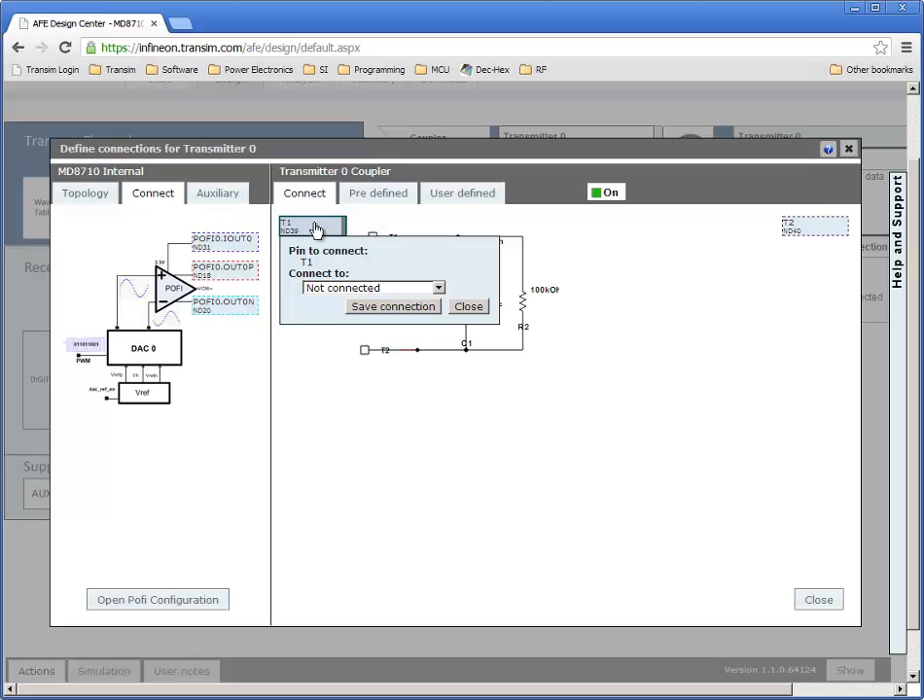
{"action": "left_click", "coordinate": [429, 291]}
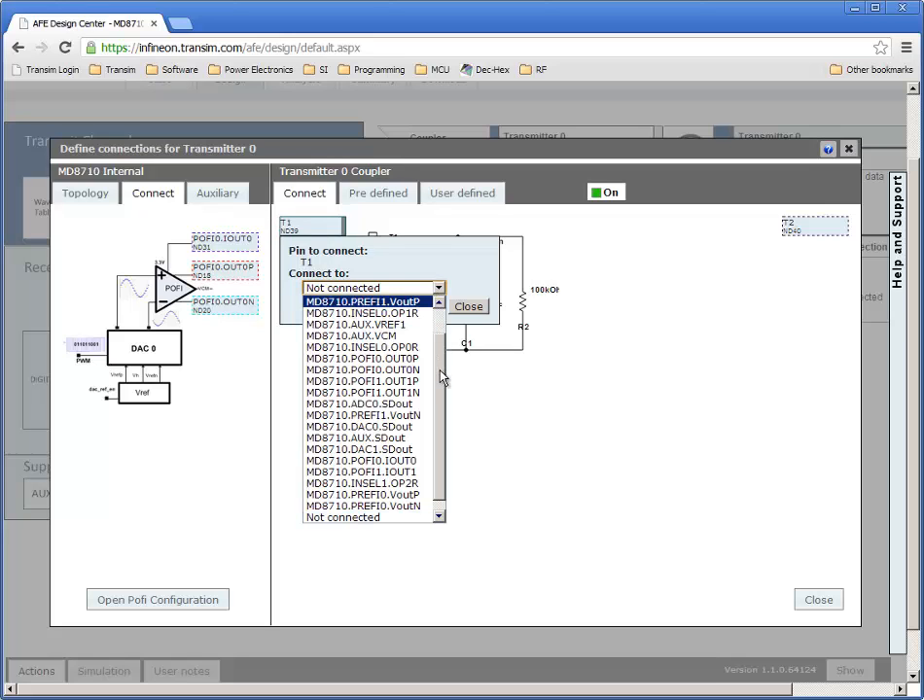
{"action": "scroll", "coordinate": [438, 330], "scroll_direction": "up", "scroll_amount": 1}
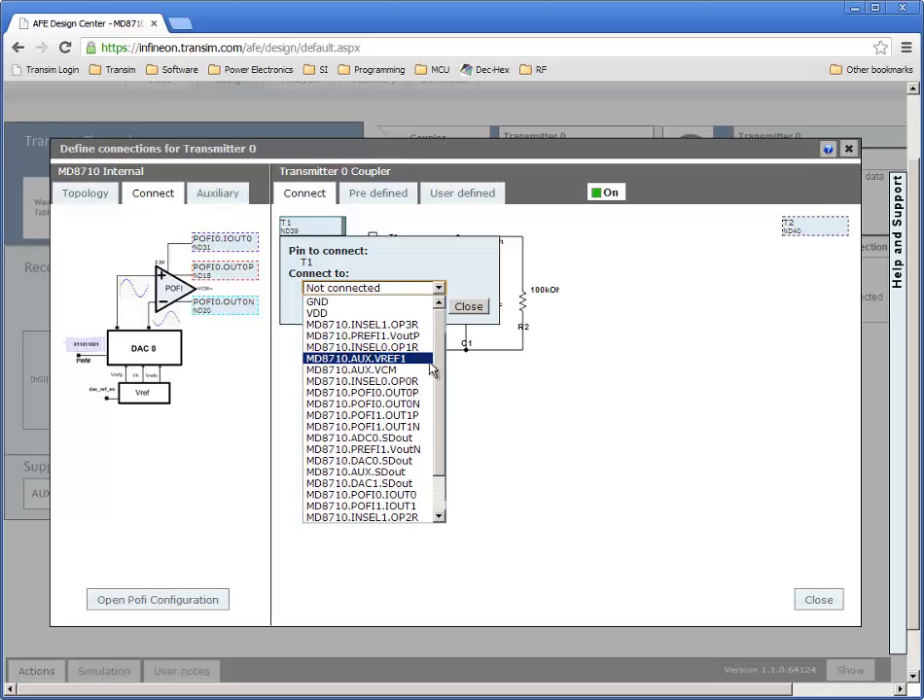
{"action": "left_click", "coordinate": [412, 393]}
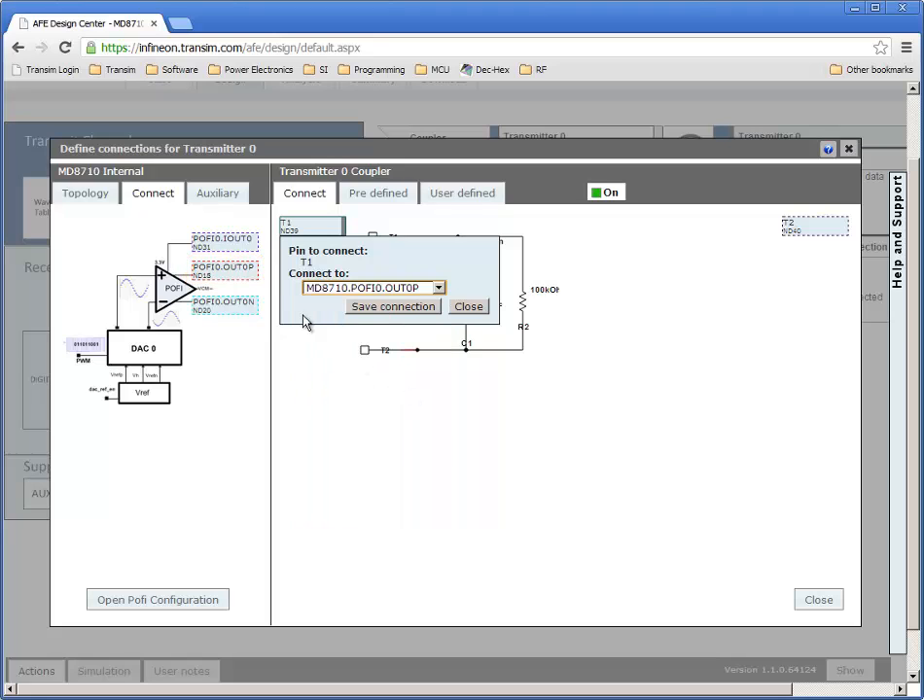
{"action": "left_click", "coordinate": [392, 306]}
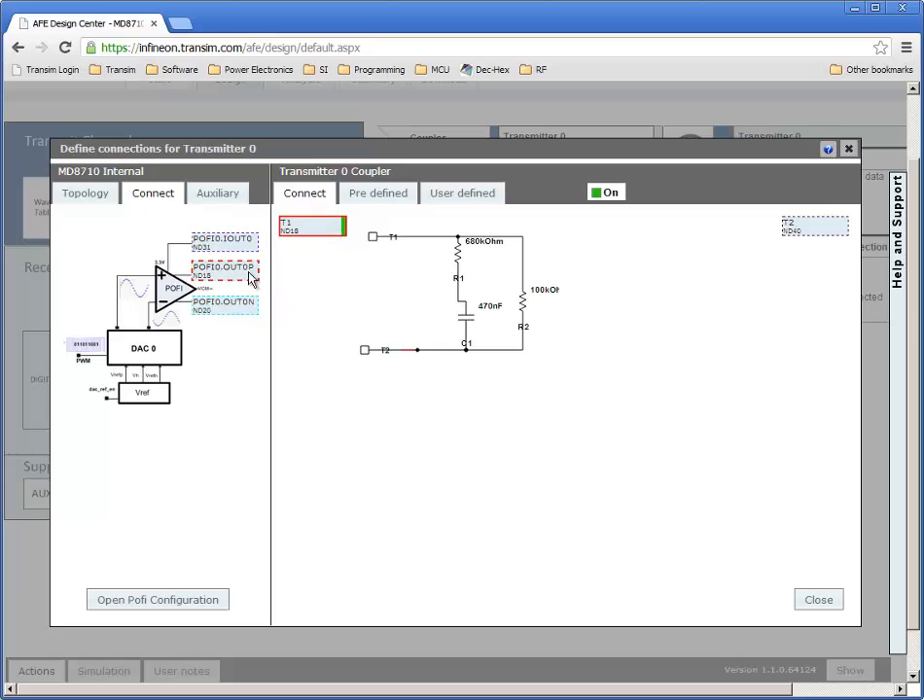
{"action": "mouse_move", "coordinate": [302, 230]}
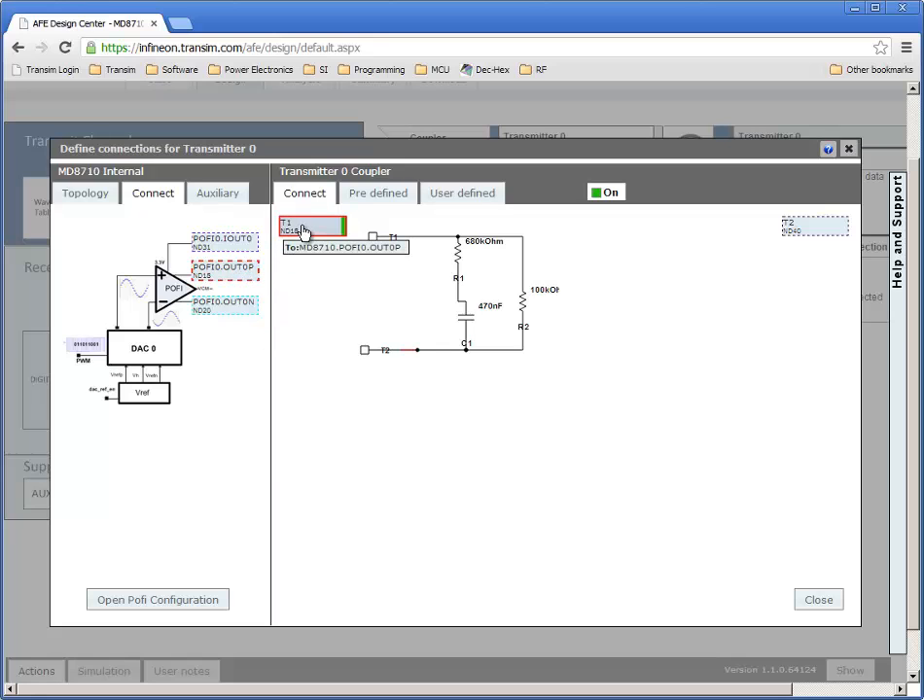
{"action": "left_click", "coordinate": [825, 603]}
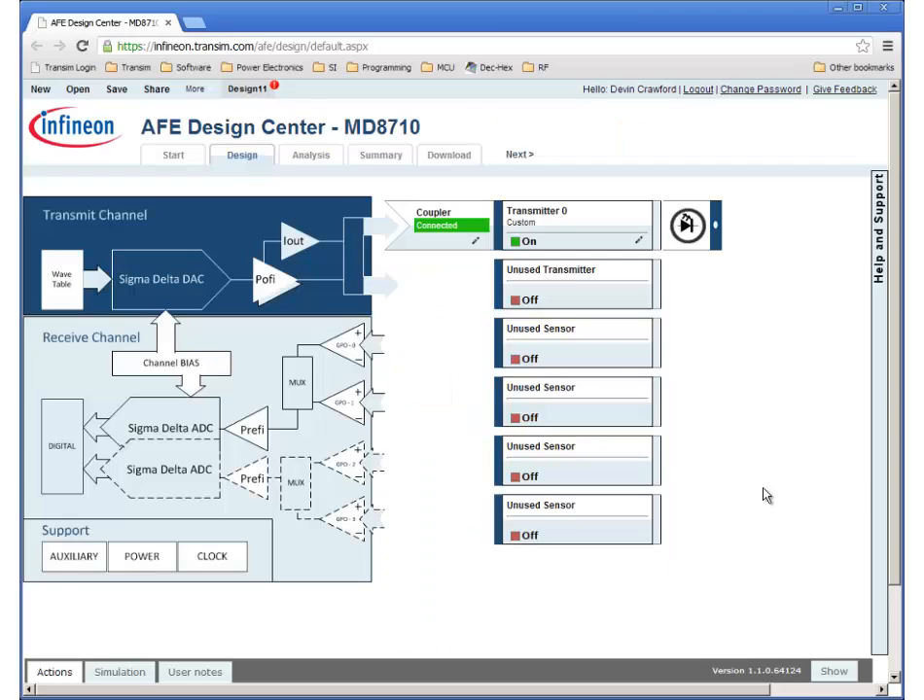
- Switch on the second unused sensor, the one at GPO-1, and load the predefined None coupler for it
{"action": "left_click", "coordinate": [525, 420]}
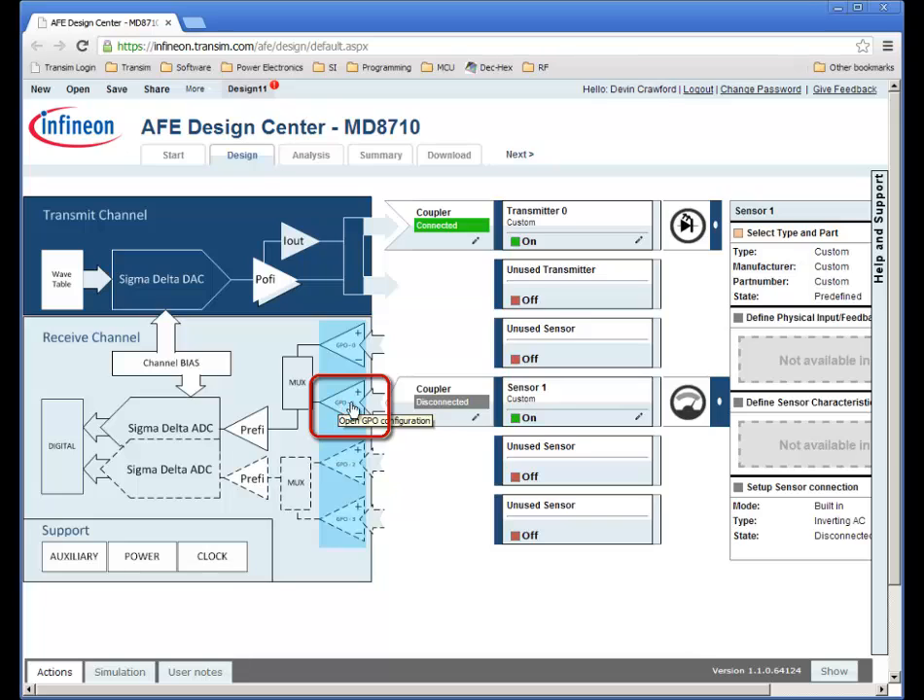
{"action": "left_click", "coordinate": [436, 410]}
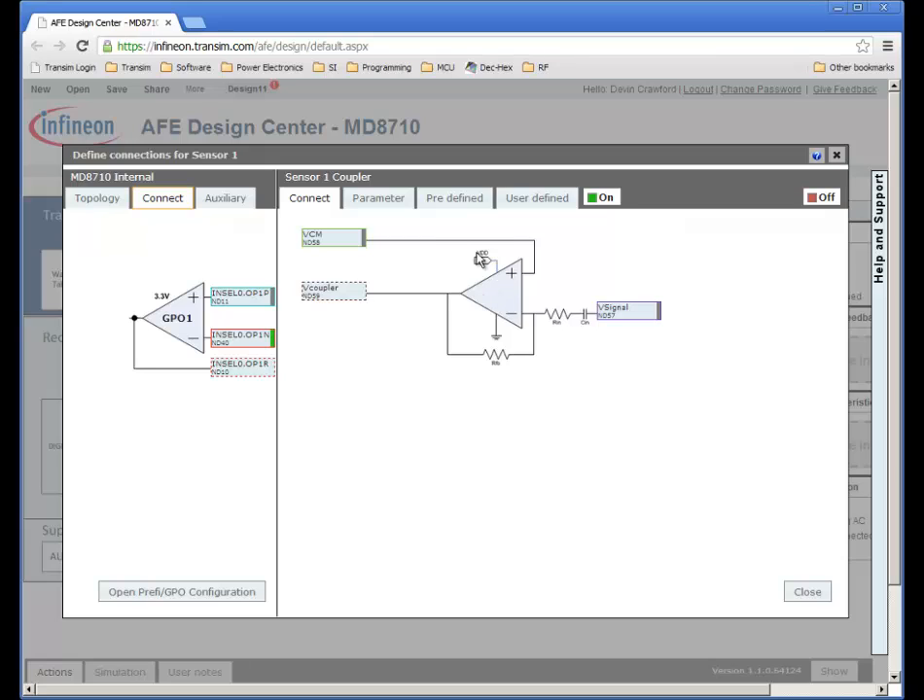
{"action": "left_click", "coordinate": [456, 205]}
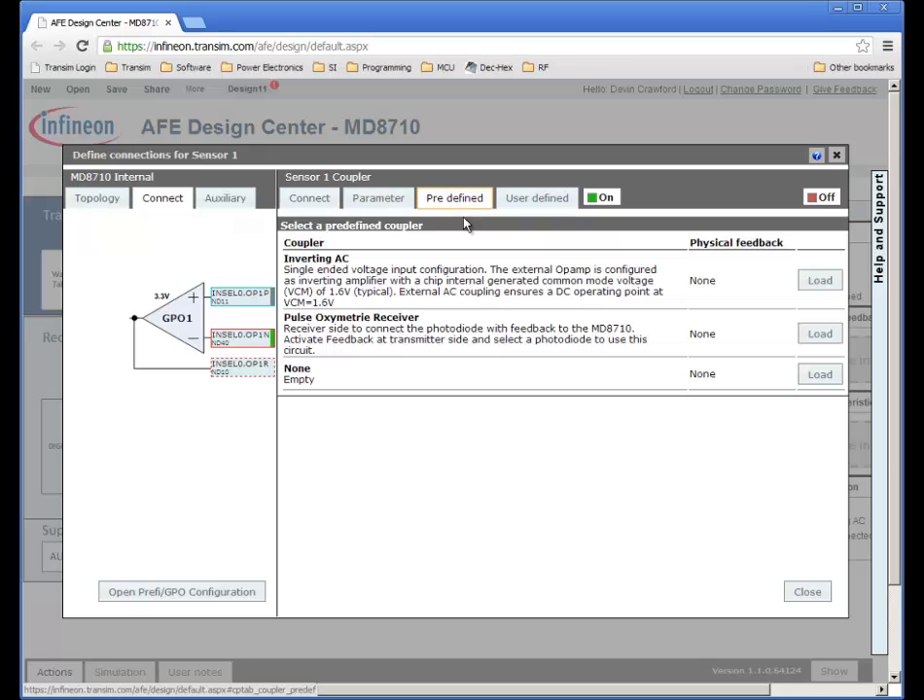
{"action": "left_click", "coordinate": [815, 376]}
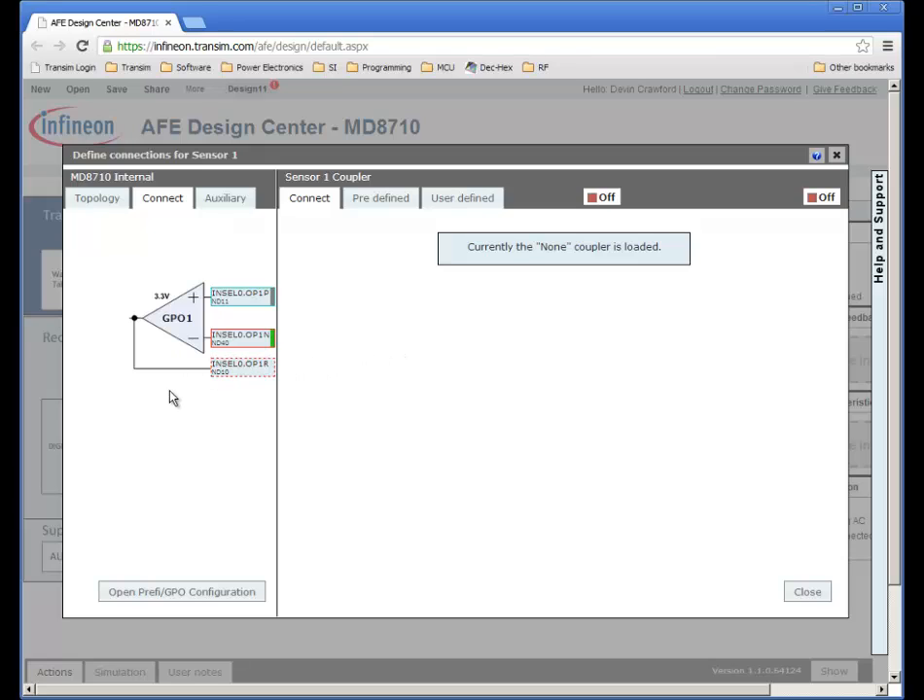
- Connect the GPO1 pin INSEL0.OP1N to Transmitter0.Coupler.T2, save the connection and close the Sensor 1 connection definitions
{"action": "left_click", "coordinate": [91, 204]}
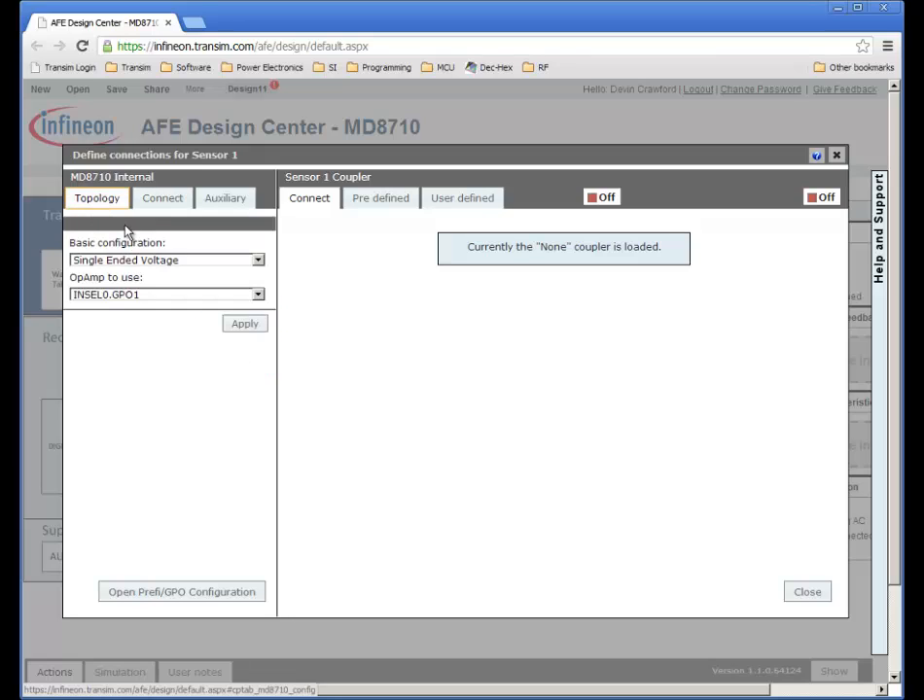
{"action": "left_click", "coordinate": [160, 199]}
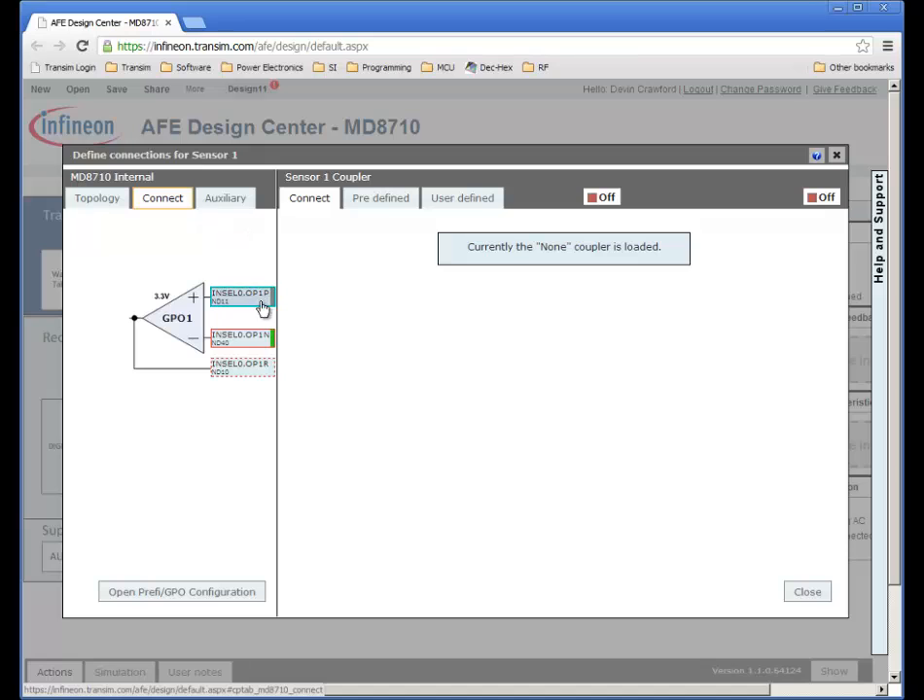
{"action": "left_click", "coordinate": [263, 340]}
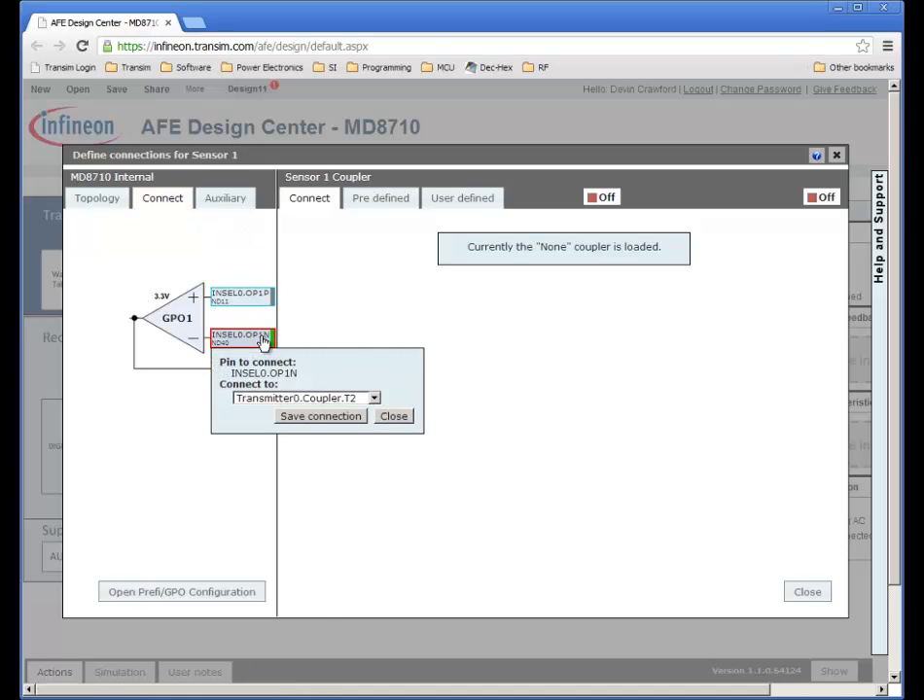
{"action": "left_click", "coordinate": [373, 400]}
{"action": "left_click", "coordinate": [340, 620]}
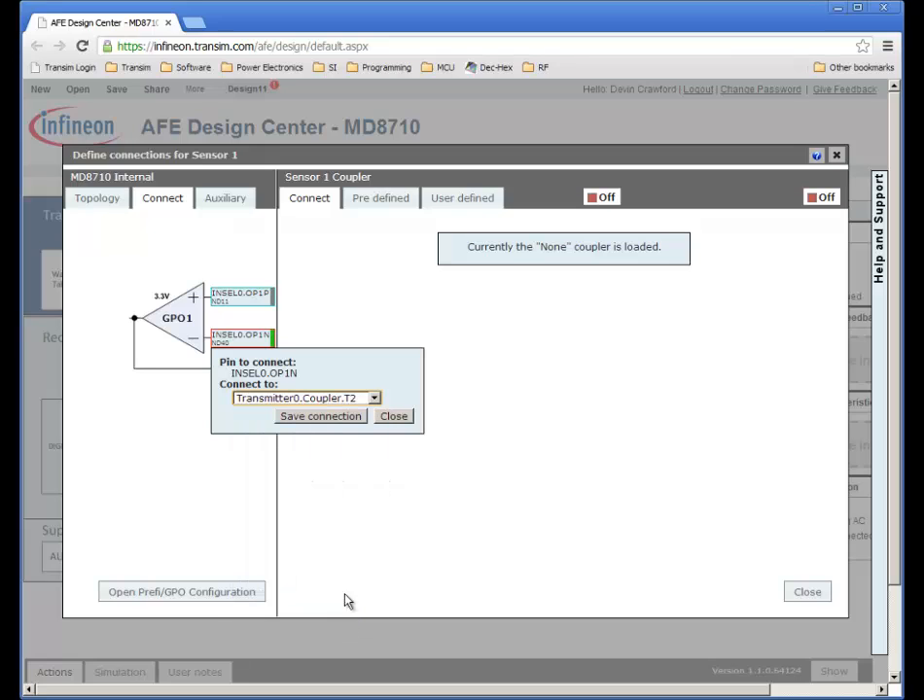
{"action": "left_click", "coordinate": [347, 425]}
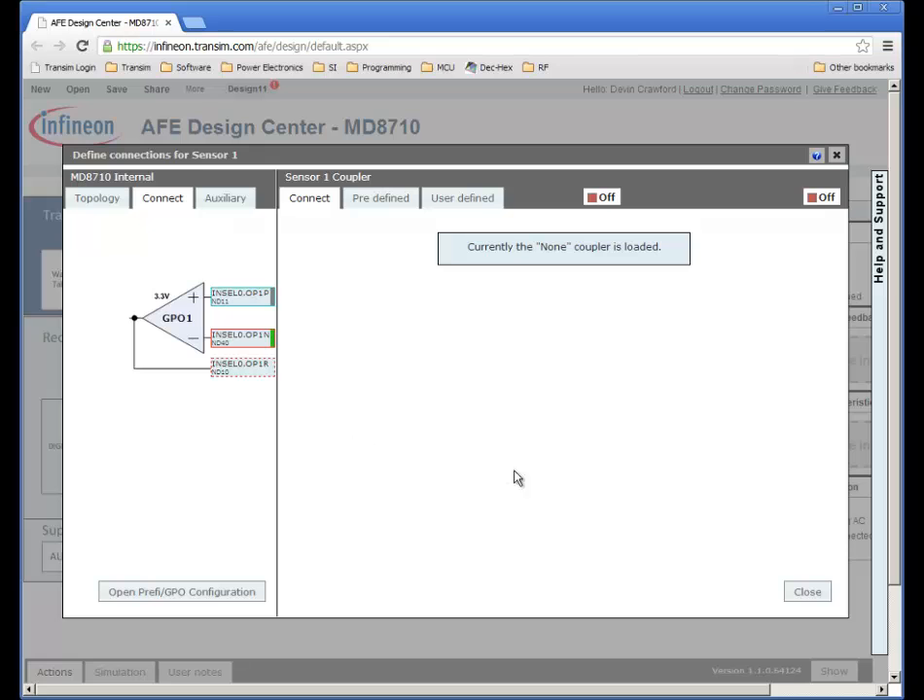
{"action": "left_click", "coordinate": [806, 593]}
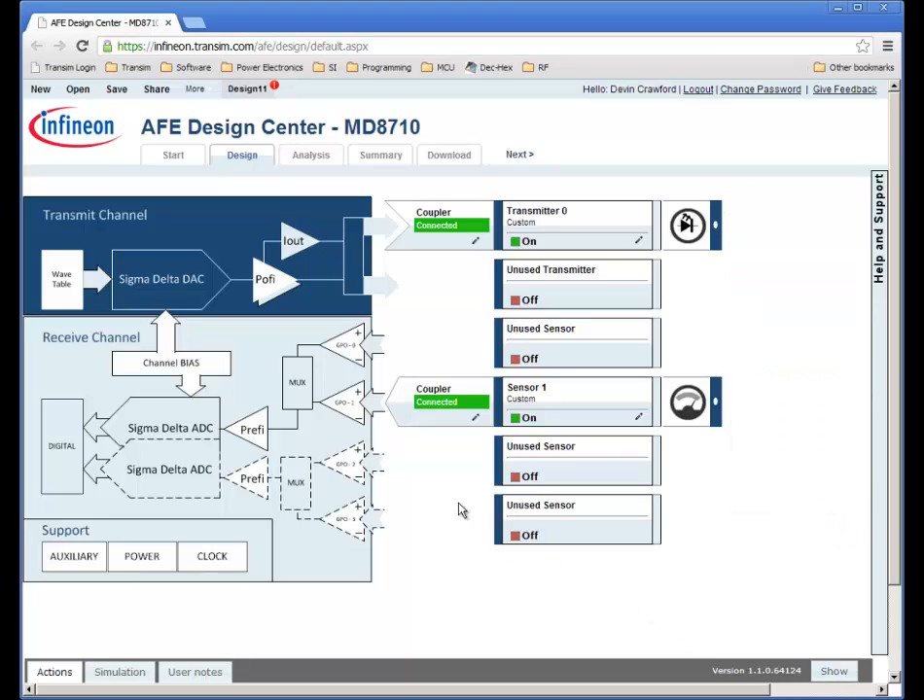
- Open the internal GPO configuration and set R1 of GPO1 to 12.5 kΩ
{"action": "left_click", "coordinate": [353, 425]}
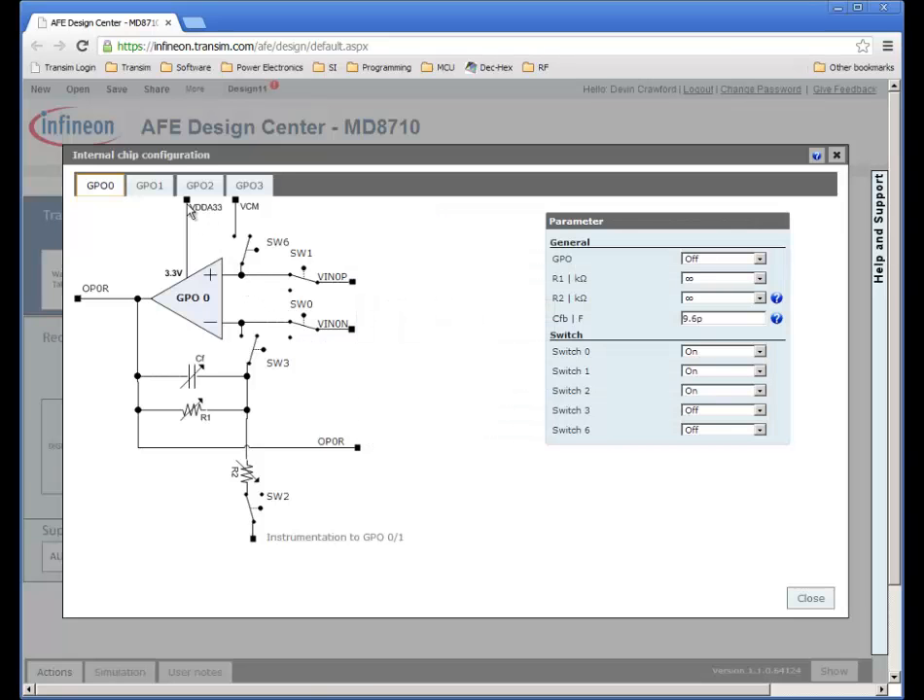
{"action": "left_click", "coordinate": [151, 187]}
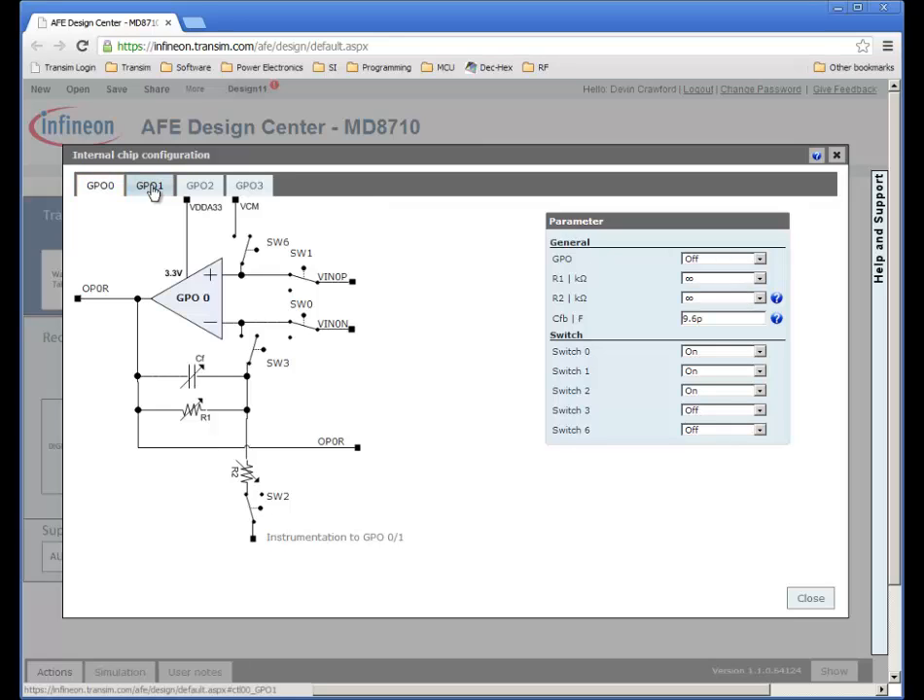
{"action": "left_click", "coordinate": [153, 193]}
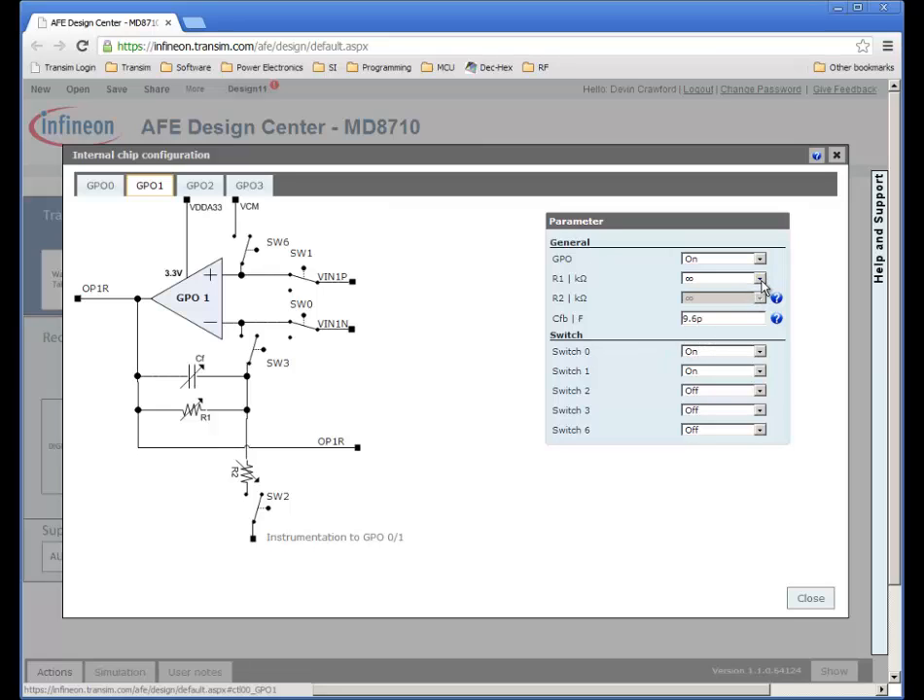
{"action": "left_click", "coordinate": [761, 279]}
{"action": "left_click", "coordinate": [735, 302]}
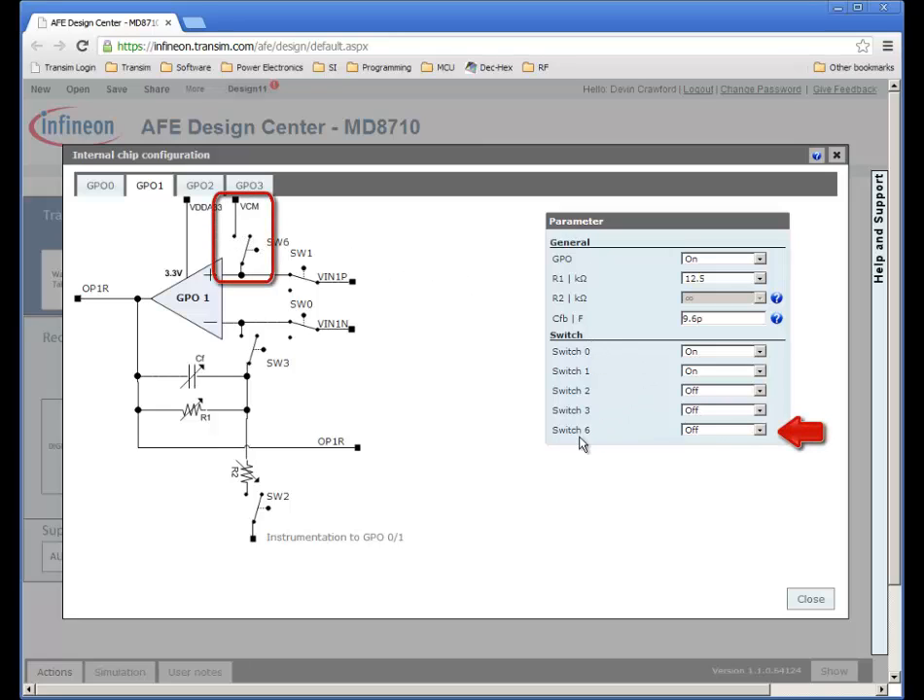
- Turn on Switch 6 of GPO1 and close the internal chip configuration
{"action": "left_click", "coordinate": [747, 433]}
{"action": "left_click", "coordinate": [747, 444]}
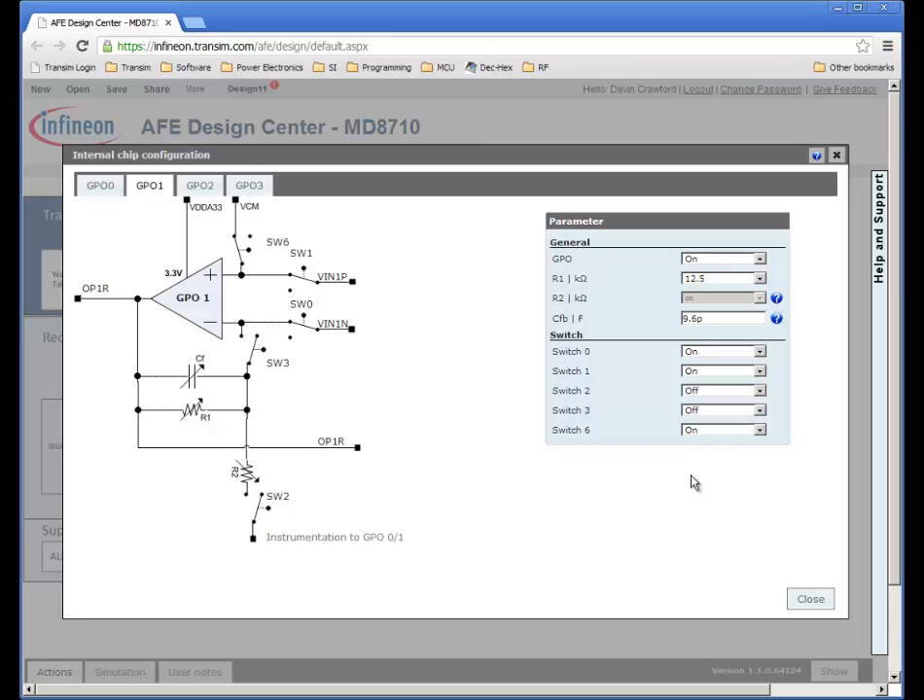
{"action": "left_click", "coordinate": [812, 602]}
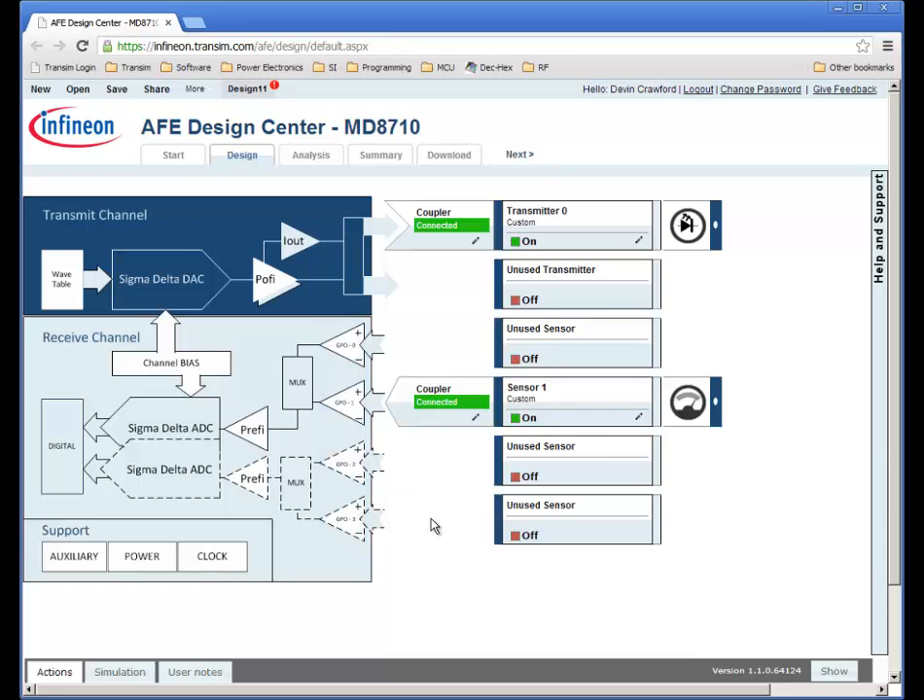
- Switch on the unused sensor at GPO-2 and load the predefined None coupler for it
{"action": "left_click", "coordinate": [512, 478]}
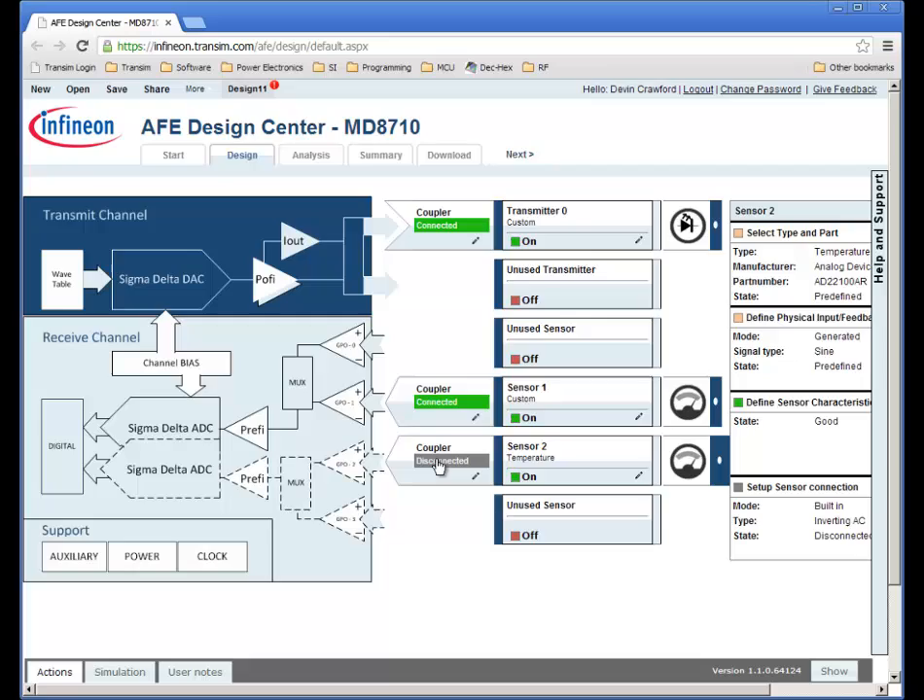
{"action": "left_click", "coordinate": [439, 470]}
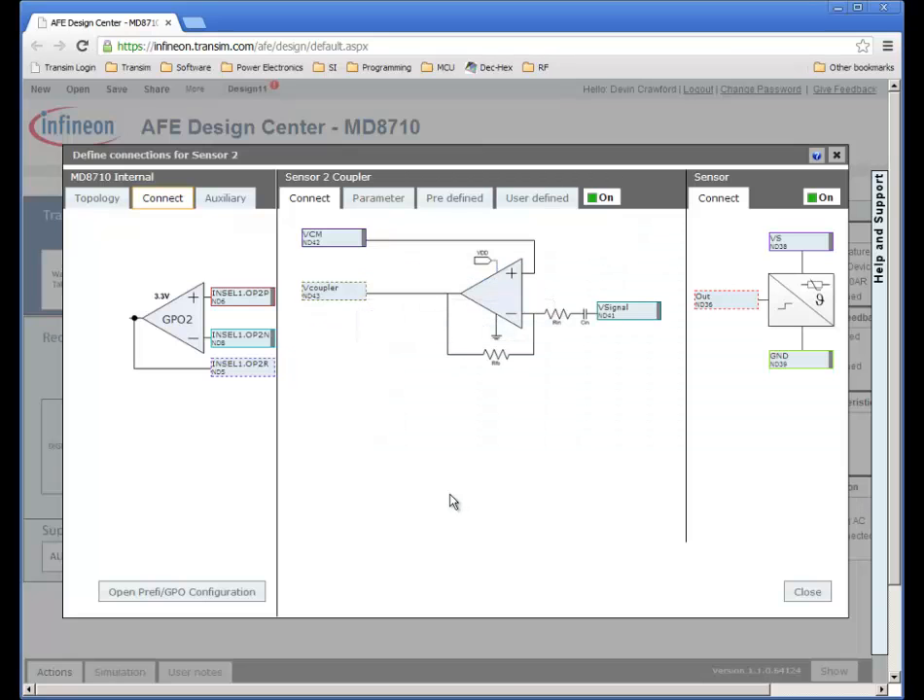
{"action": "left_click", "coordinate": [459, 202]}
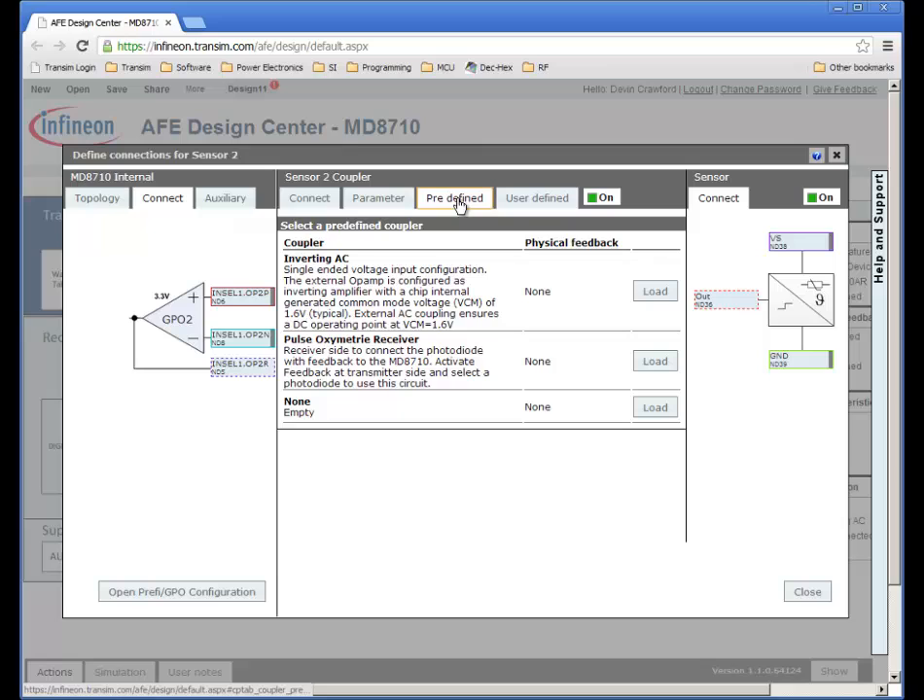
{"action": "left_click", "coordinate": [658, 407]}
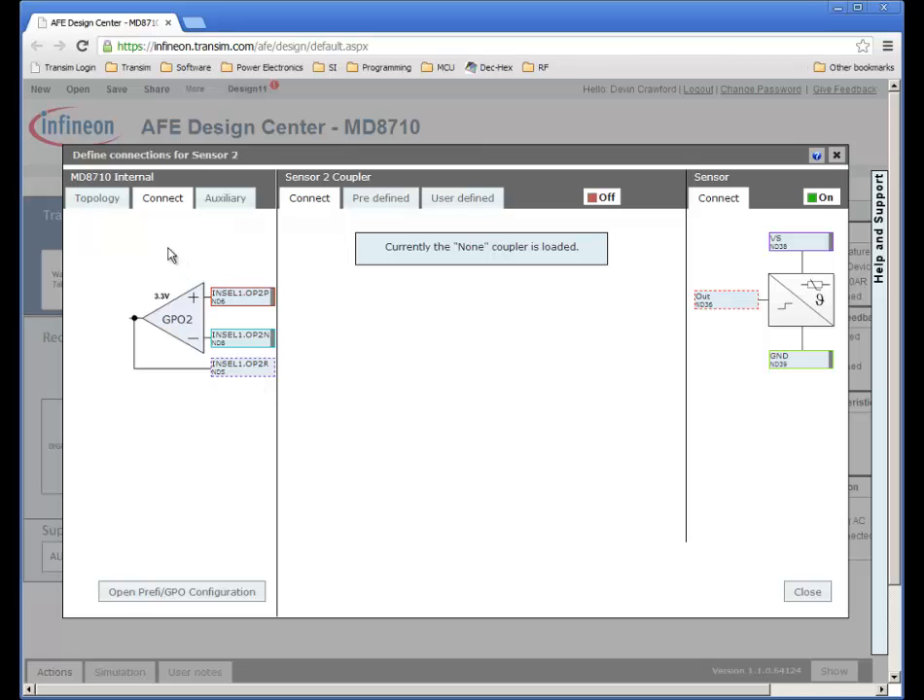
- Set the Sensor 2 topology to Instrumentation using the Instrumentation INSEL1 OpAmp and apply it
{"action": "left_click", "coordinate": [103, 208]}
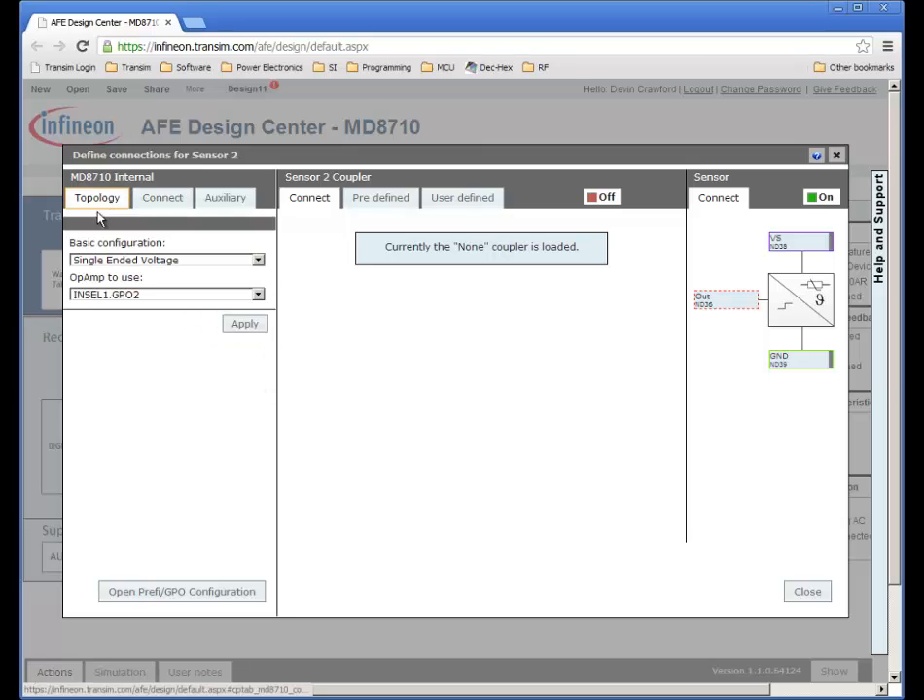
{"action": "left_click", "coordinate": [214, 263]}
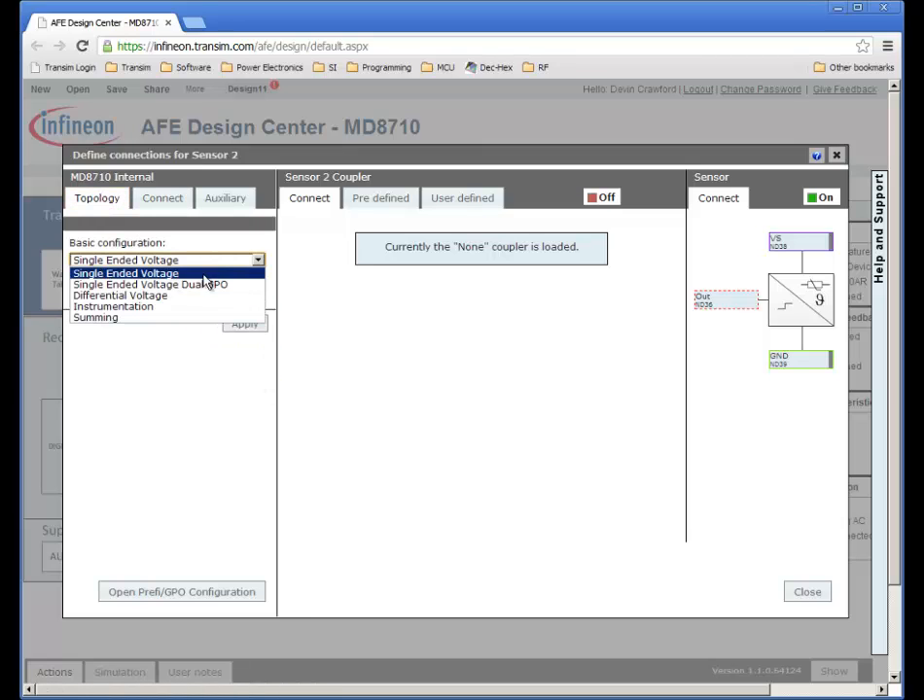
{"action": "left_click", "coordinate": [184, 308]}
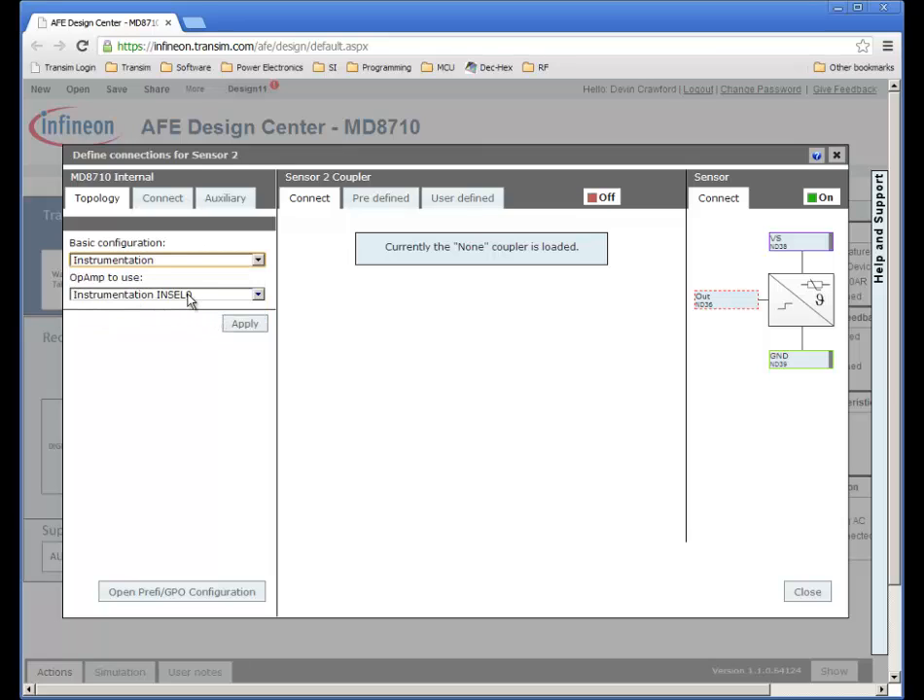
{"action": "left_click", "coordinate": [191, 297]}
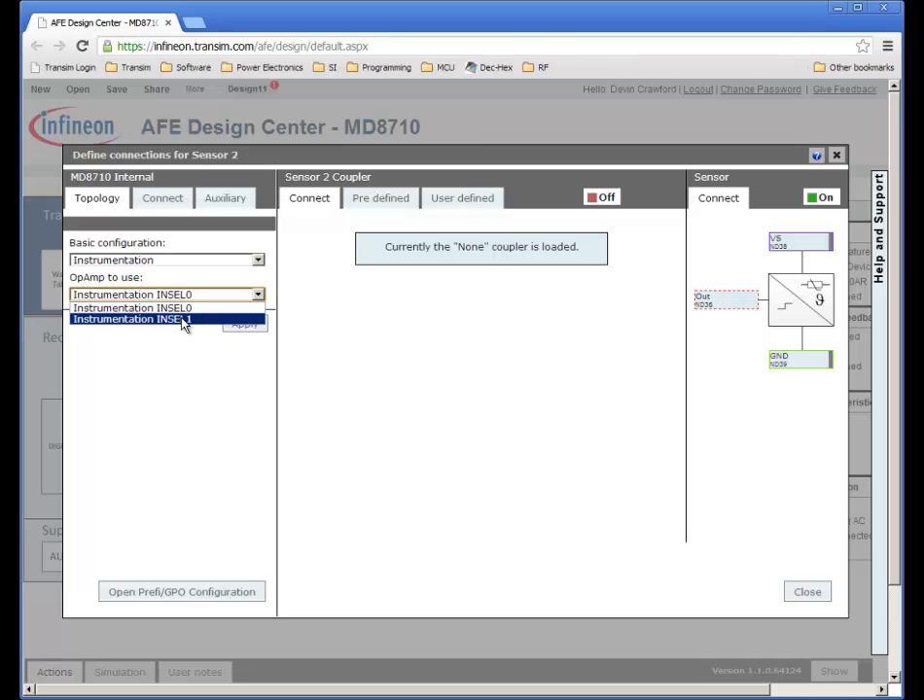
{"action": "left_click", "coordinate": [185, 320]}
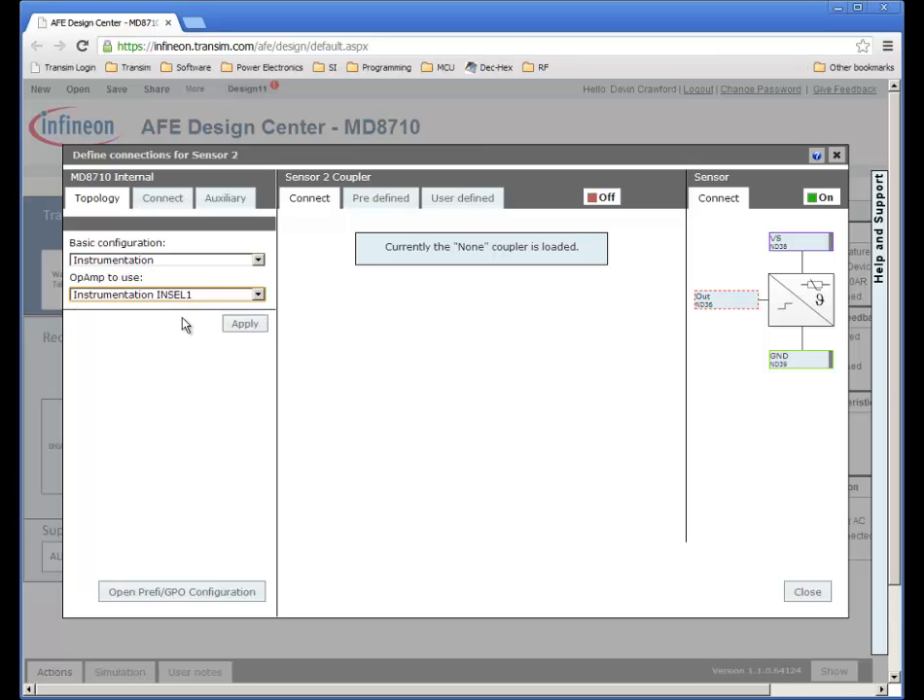
{"action": "left_click", "coordinate": [245, 328]}
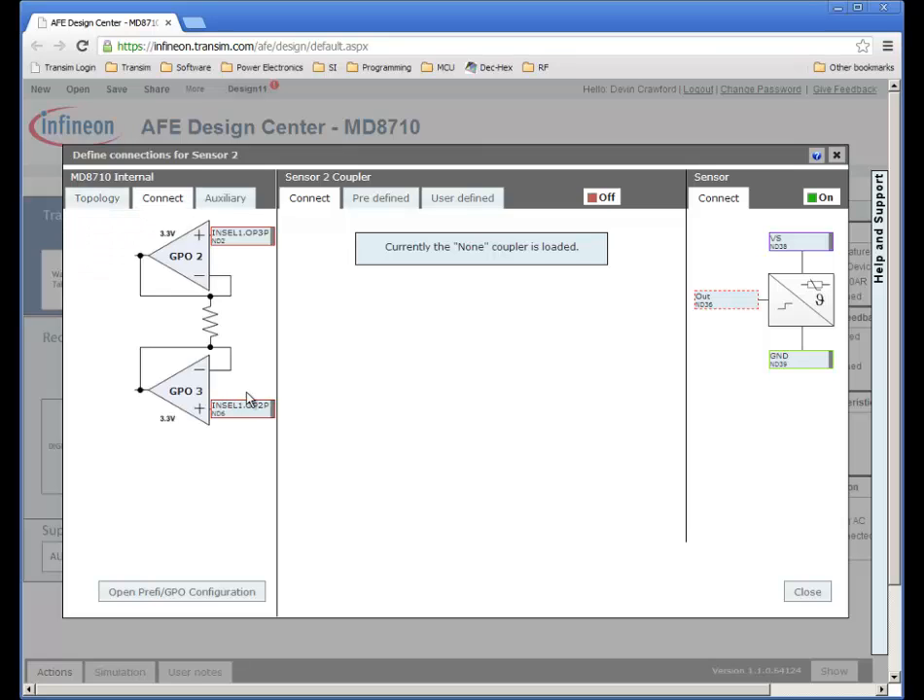
- Turn off the Sensor 2 sensor block, connect pin INSEL1.OP3P to MD8710.POFI0.OUT0P and save the connection
{"action": "left_click", "coordinate": [817, 199]}
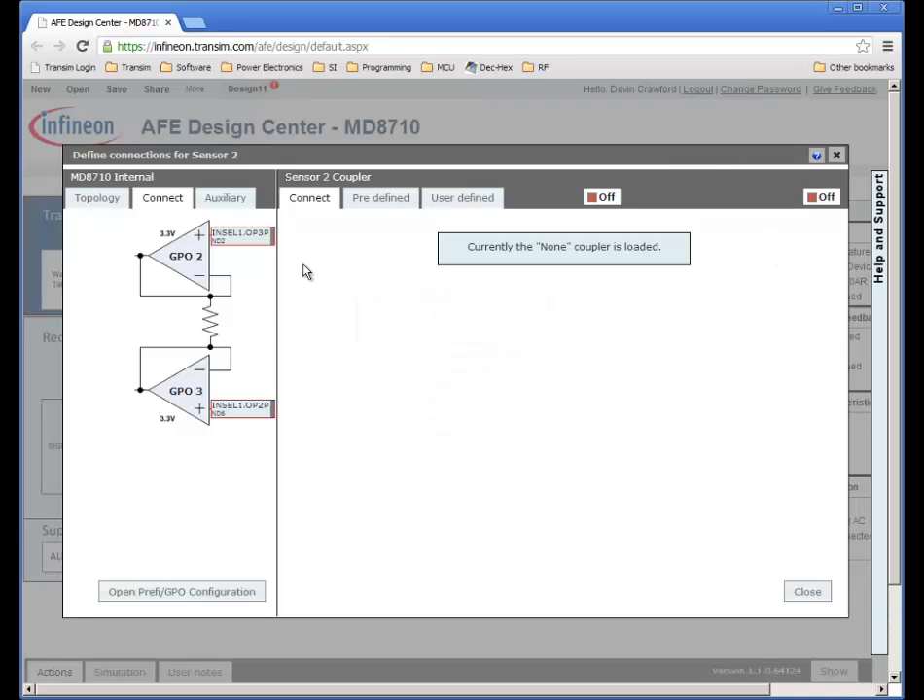
{"action": "left_click", "coordinate": [250, 239]}
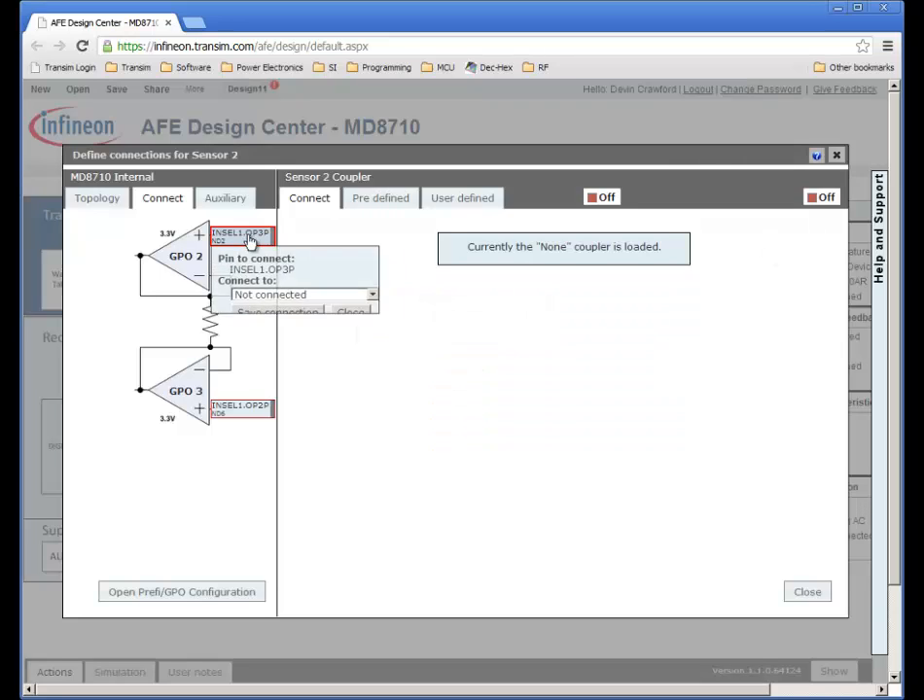
{"action": "left_click", "coordinate": [373, 297]}
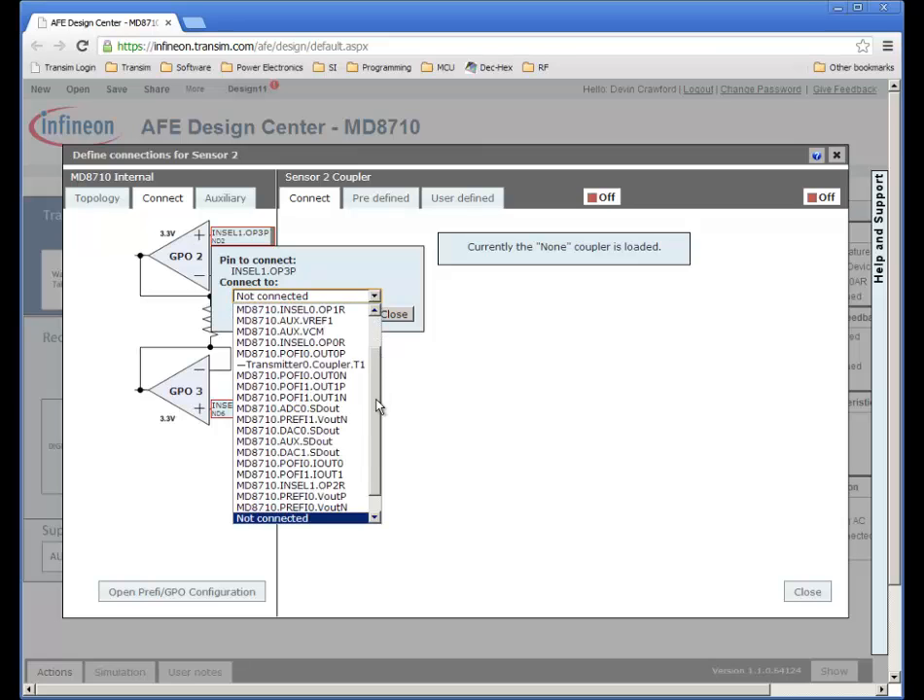
{"action": "left_click_drag", "start_coordinate": [378, 408], "coordinate": [379, 352]}
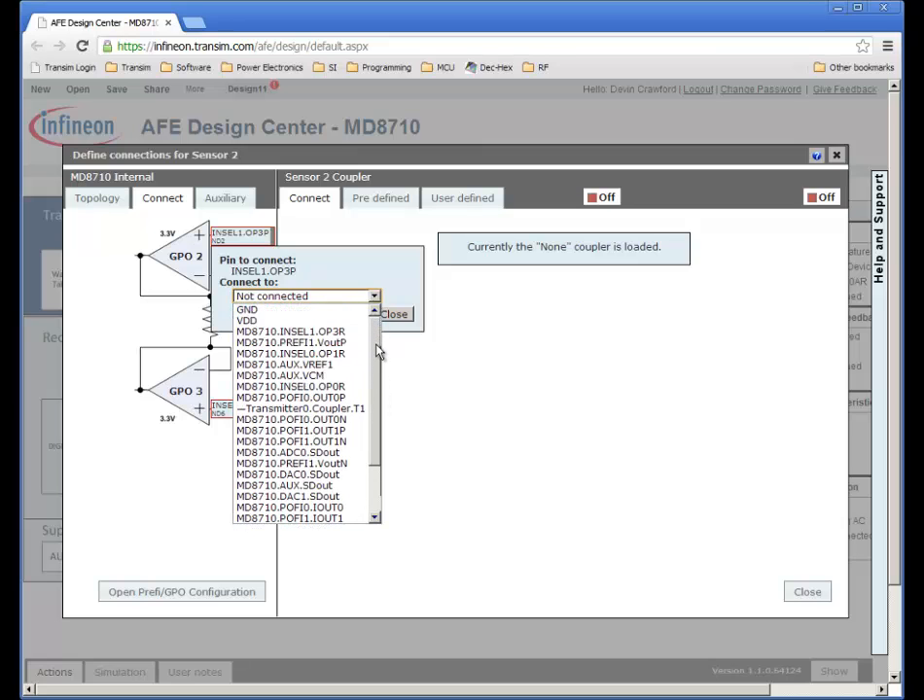
{"action": "left_click", "coordinate": [339, 398]}
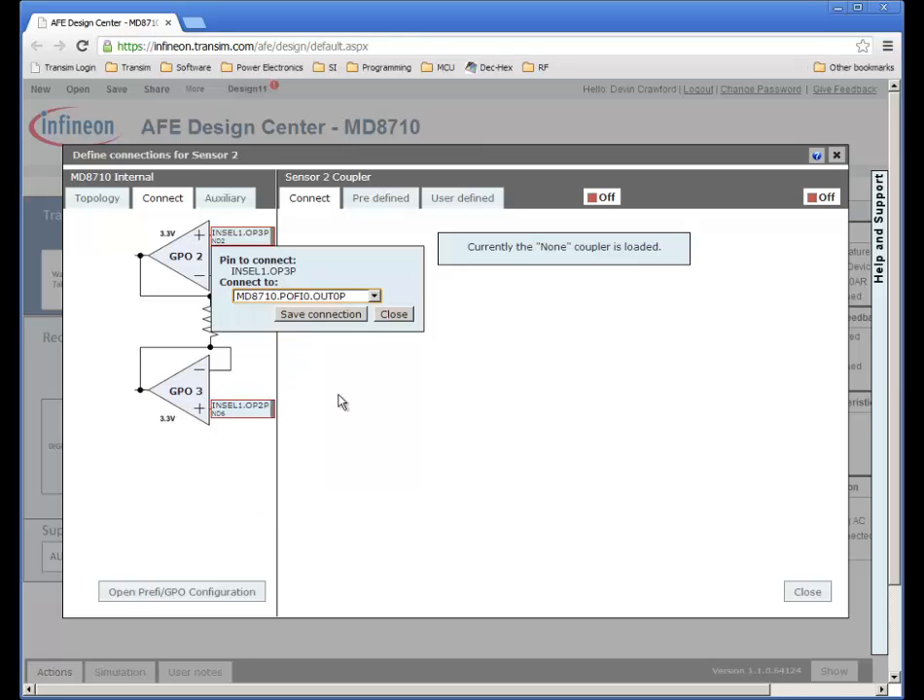
{"action": "left_click", "coordinate": [339, 322]}
- Connect pin INSEL1.OP2P to Transmitter0.Coupler.T2, save the connection and close the Sensor 2 connection definitions
{"action": "left_click", "coordinate": [255, 414]}
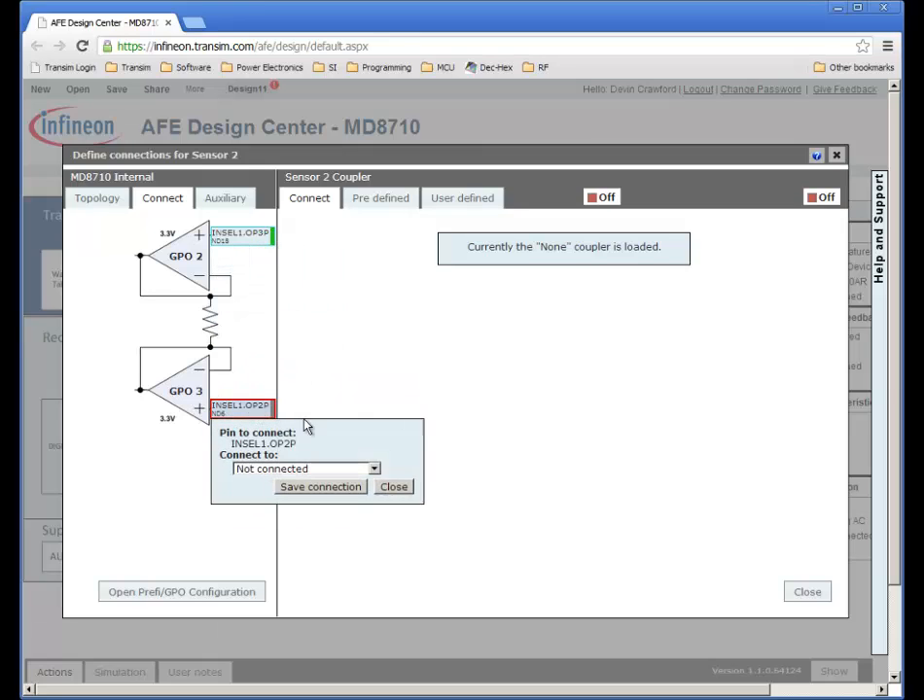
{"action": "left_click", "coordinate": [373, 470]}
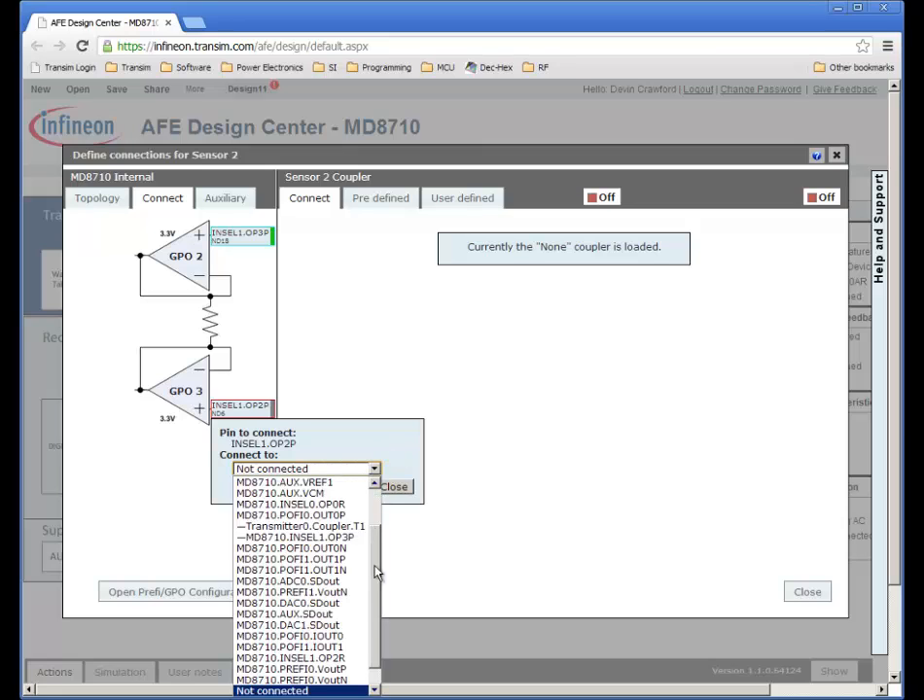
{"action": "scroll", "coordinate": [377, 574], "scroll_direction": "down", "scroll_amount": 1}
{"action": "left_click", "coordinate": [360, 685]}
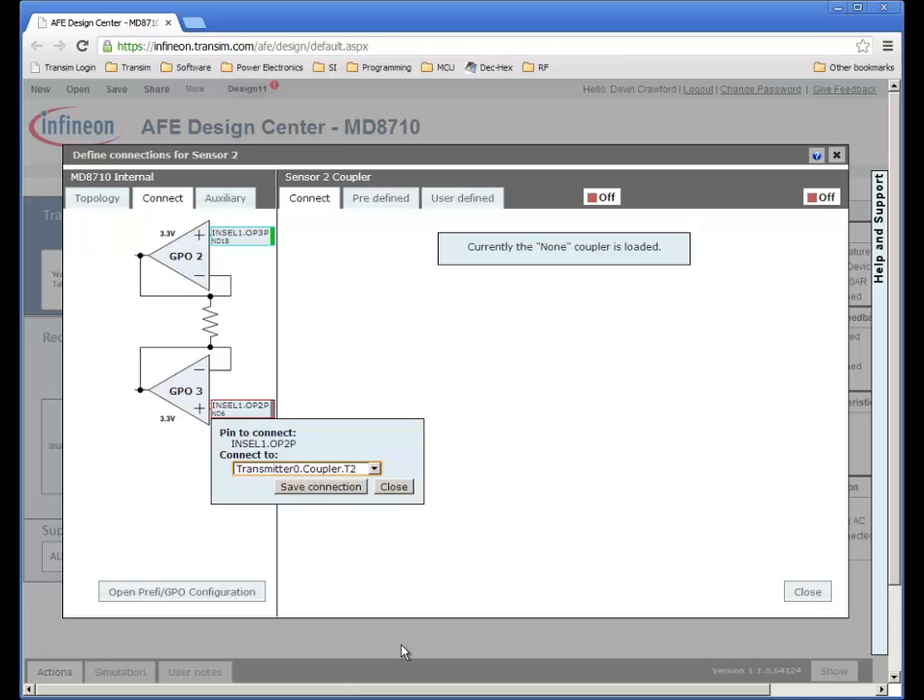
{"action": "left_click", "coordinate": [354, 488]}
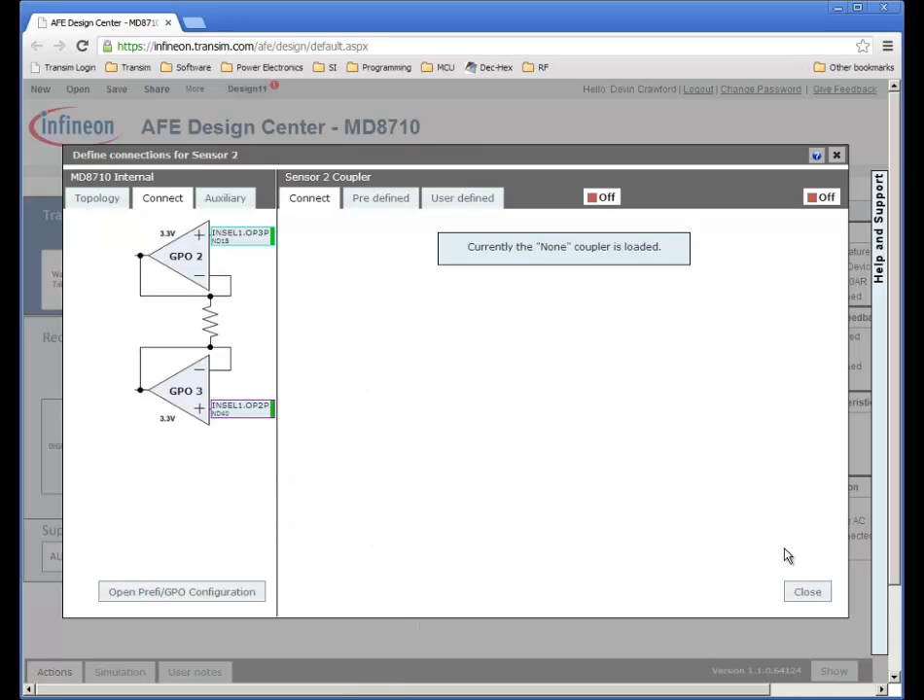
{"action": "left_click", "coordinate": [808, 593]}
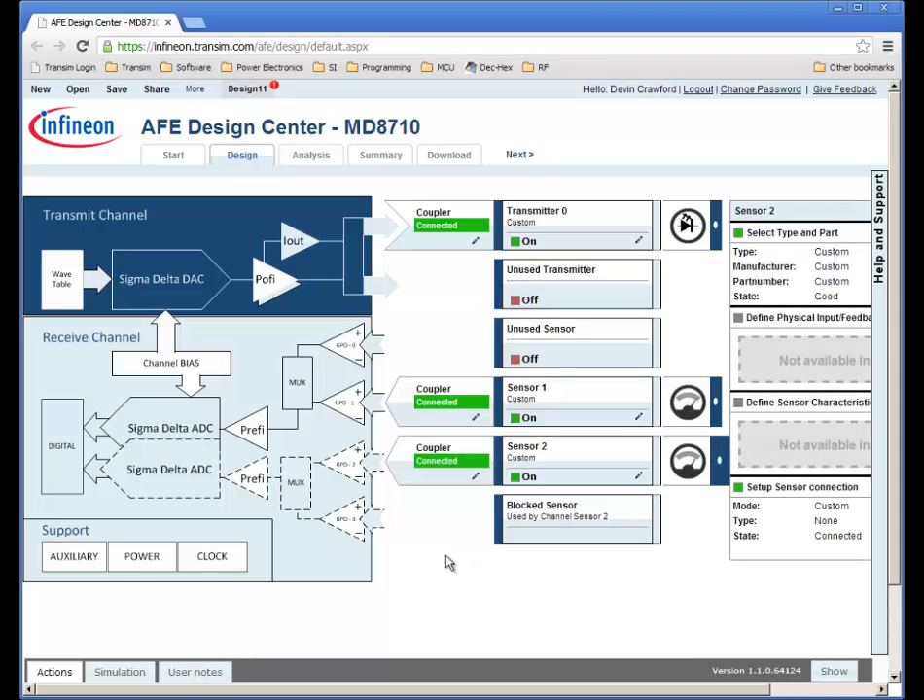
- Open the internal GPO configuration and set R1 to 12.5 kΩ and R2 to 25.0 kΩ for GPO2
{"action": "left_click", "coordinate": [345, 493]}
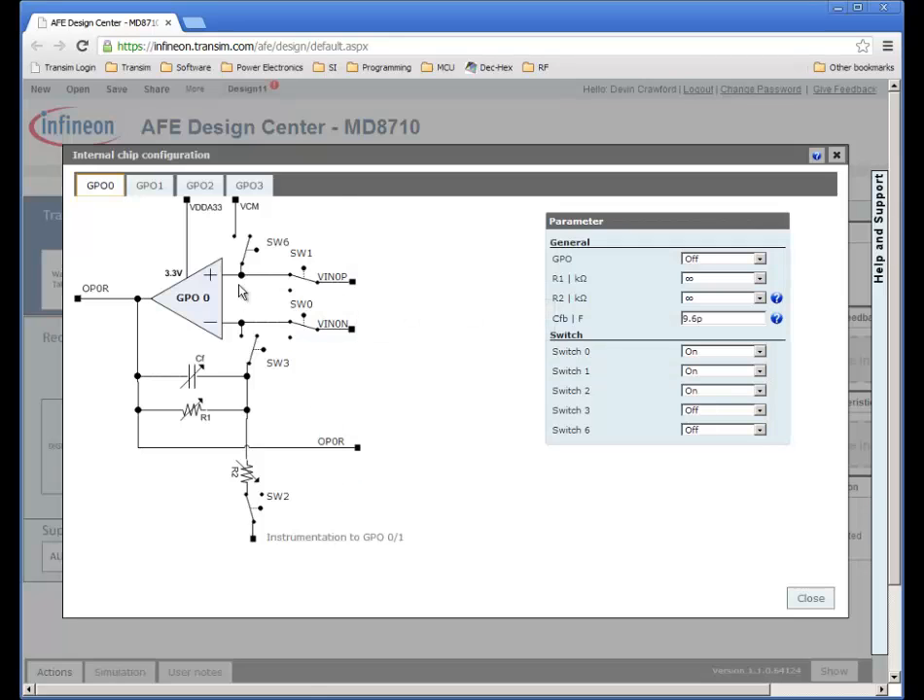
{"action": "left_click", "coordinate": [203, 187]}
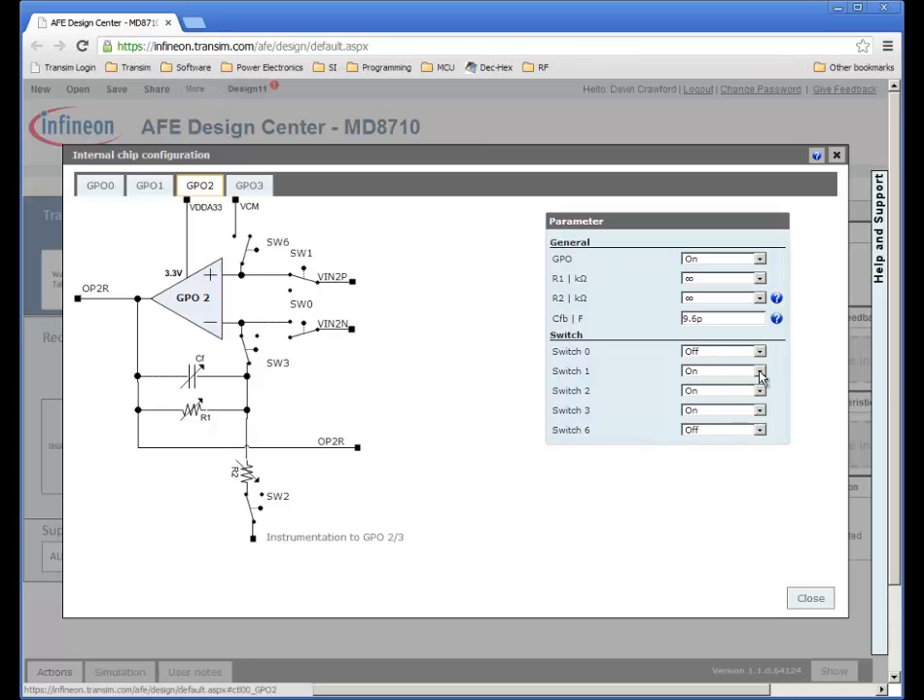
{"action": "left_click", "coordinate": [760, 279]}
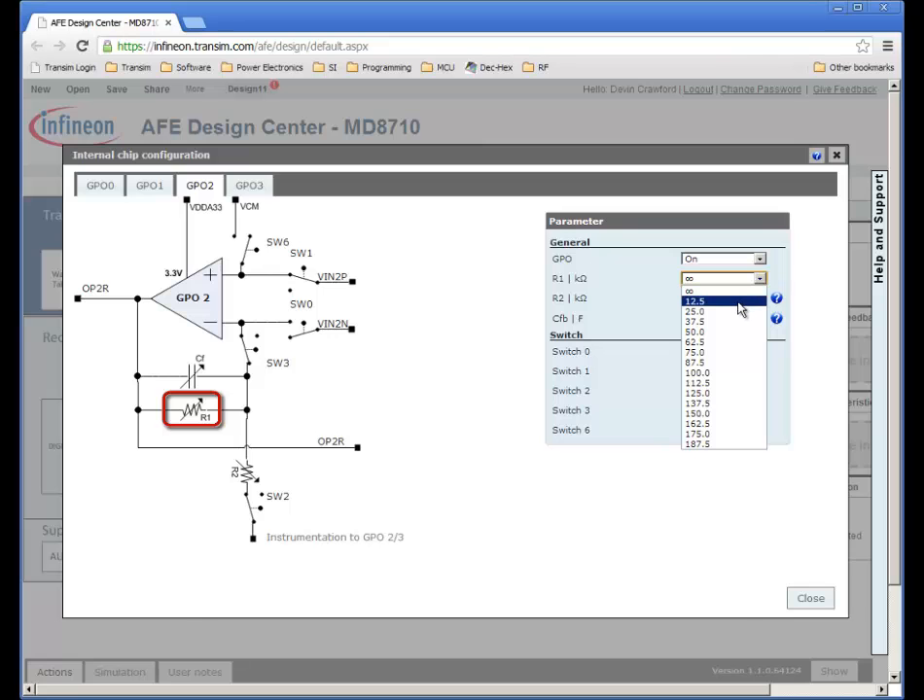
{"action": "left_click", "coordinate": [741, 302]}
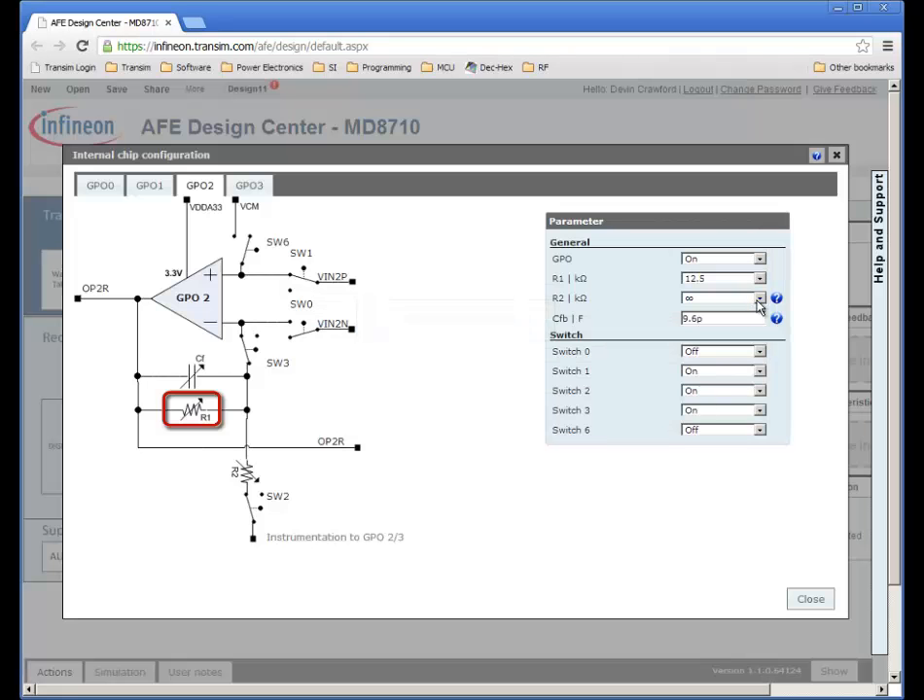
{"action": "left_click", "coordinate": [760, 300]}
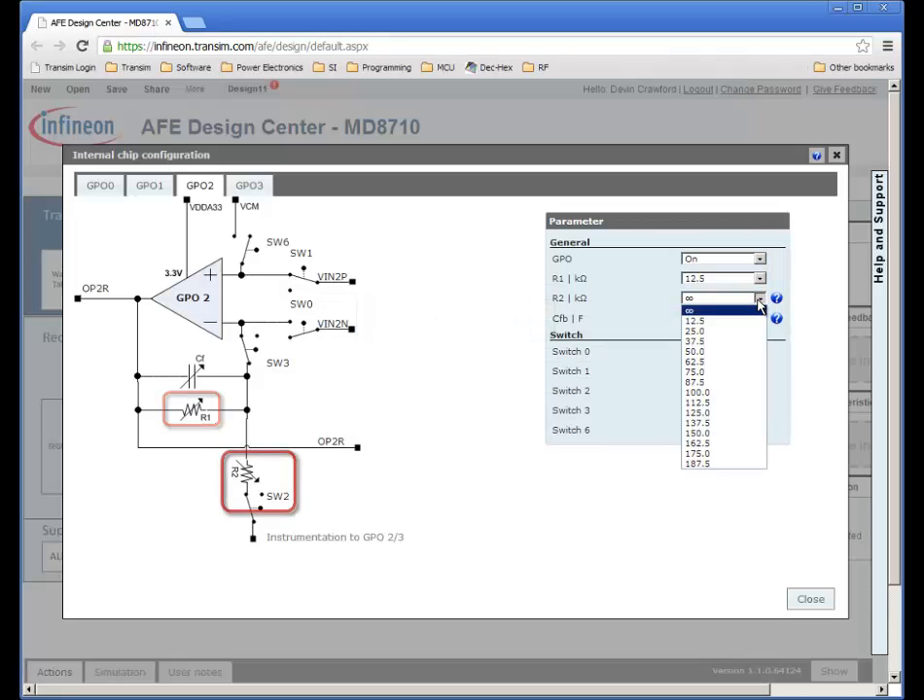
{"action": "left_click", "coordinate": [725, 331]}
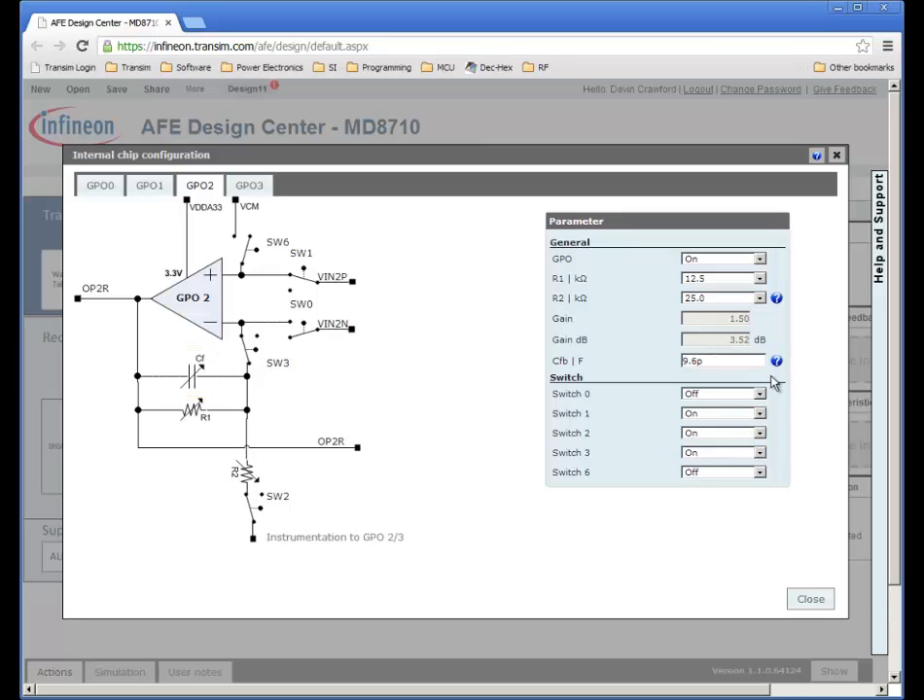
- Set R1 to 12.5 kΩ and R2 to 25.0 kΩ for GPO3 and close the internal chip configuration
{"action": "left_click", "coordinate": [250, 186]}
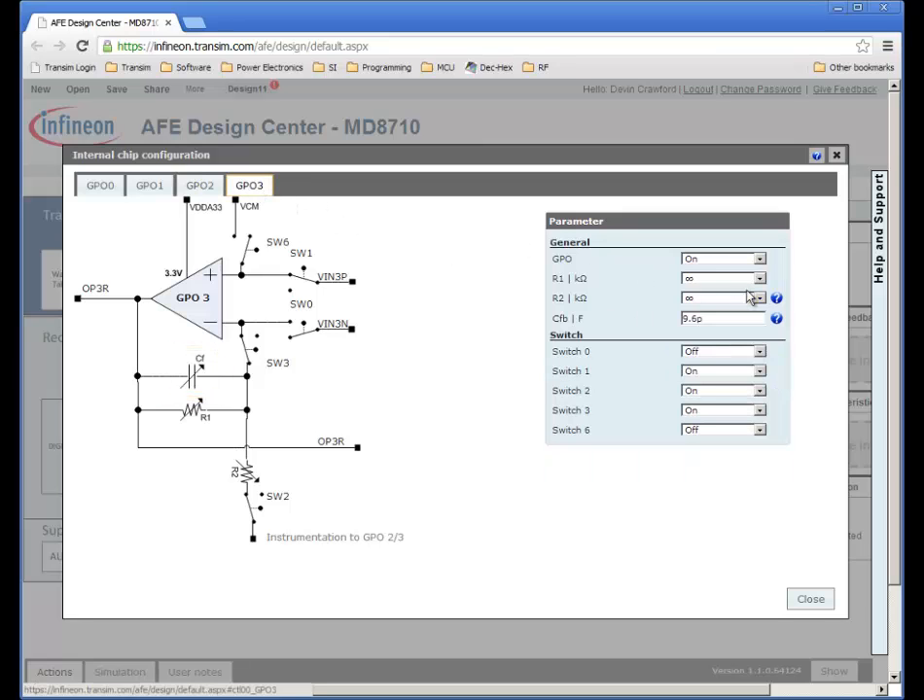
{"action": "left_click", "coordinate": [759, 278]}
{"action": "left_click", "coordinate": [746, 304]}
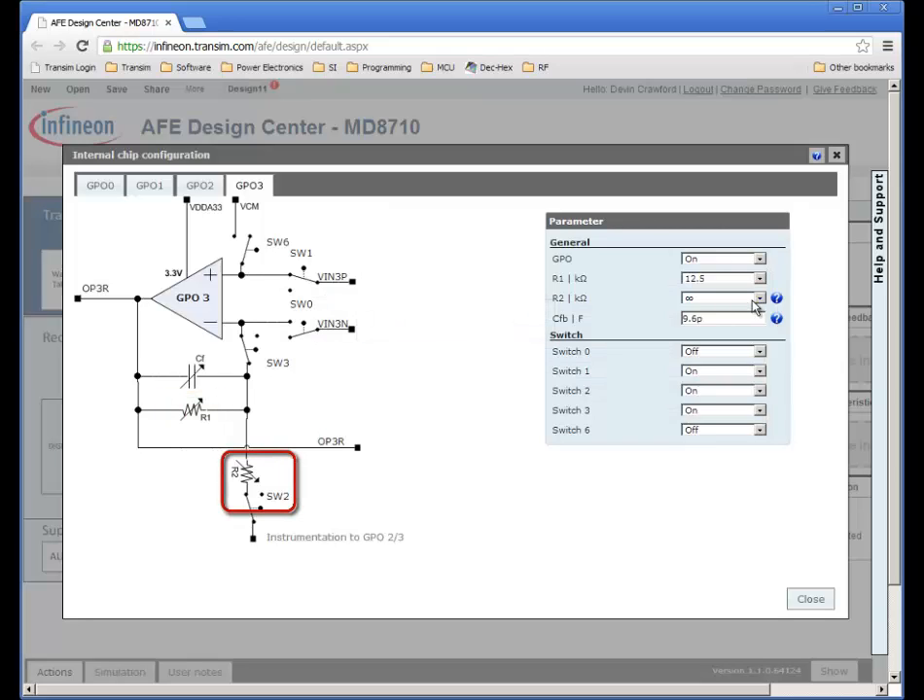
{"action": "left_click", "coordinate": [753, 300]}
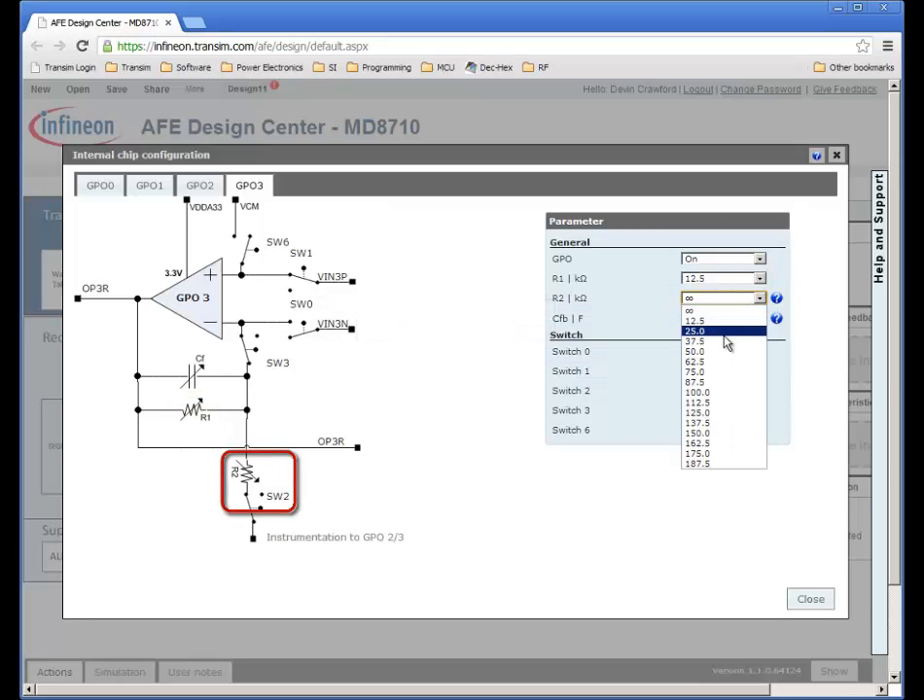
{"action": "left_click", "coordinate": [725, 332]}
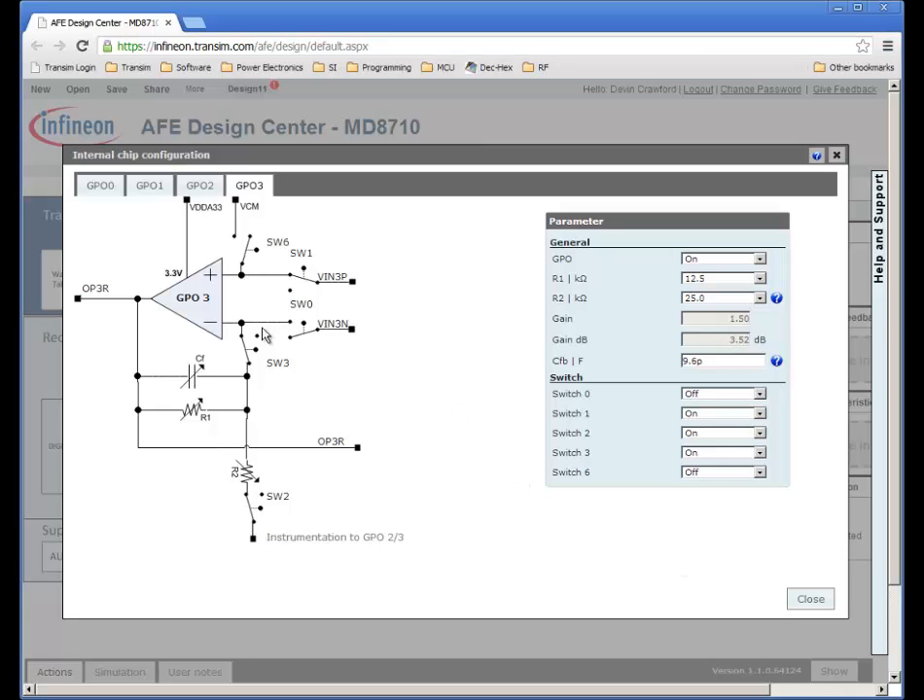
{"action": "left_click", "coordinate": [810, 600]}
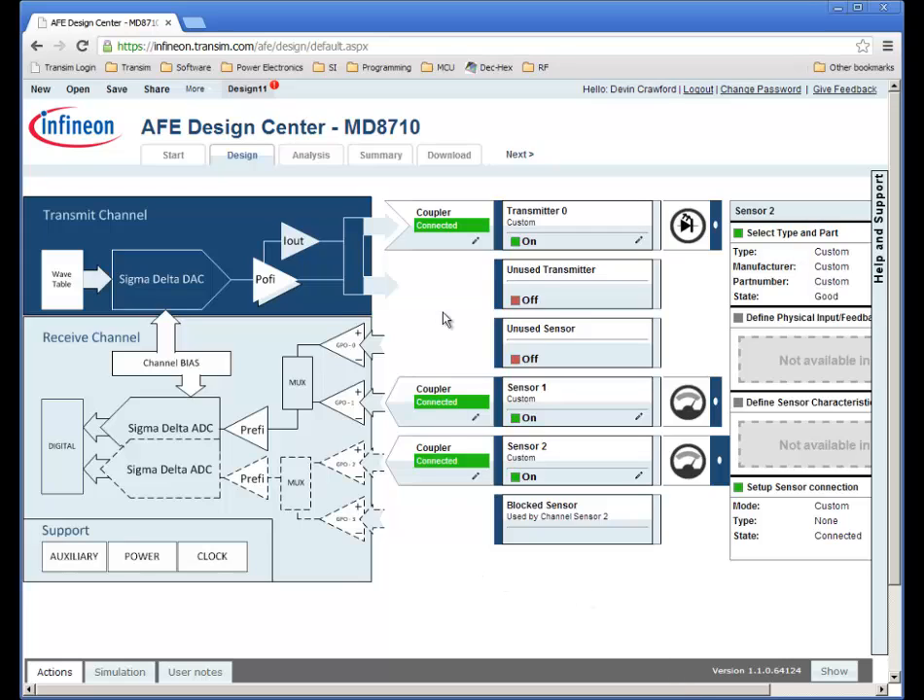
- Save the current design as "impedance spectr 1" with the comment "My impedance spectroscopy"
{"action": "left_click", "coordinate": [117, 89]}
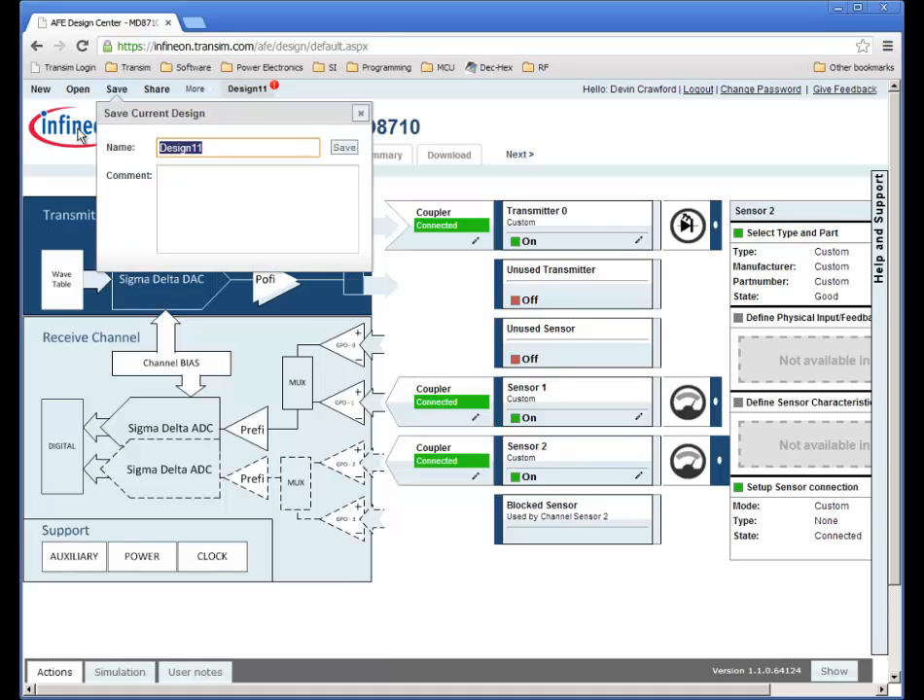
{"action": "type", "text": "impedance spectr 1"}
{"action": "left_click", "coordinate": [260, 182]}
{"action": "type", "text": "My impedance spectroscopy"}
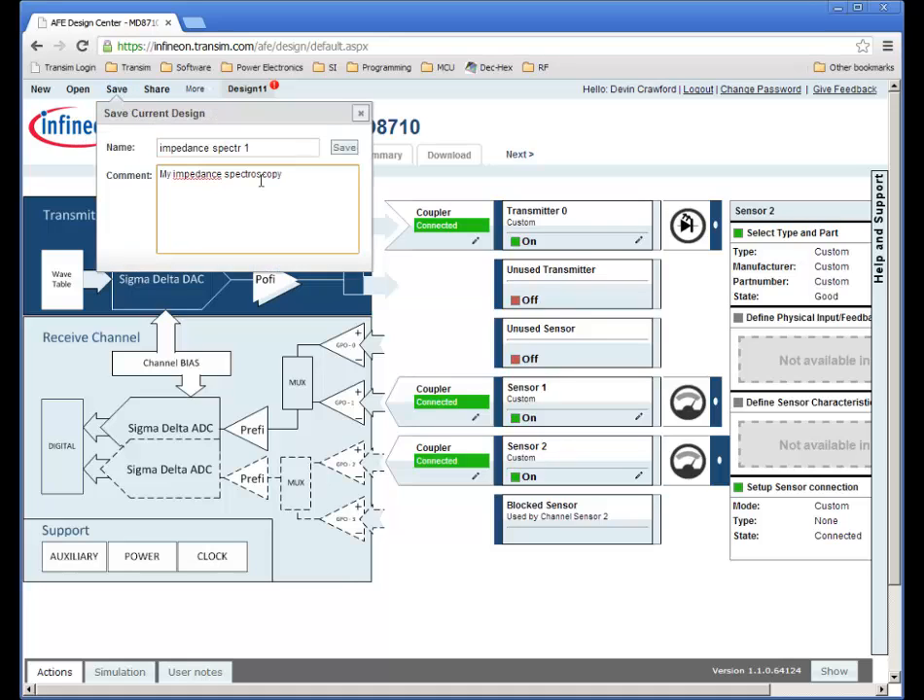
{"action": "left_click", "coordinate": [343, 148]}
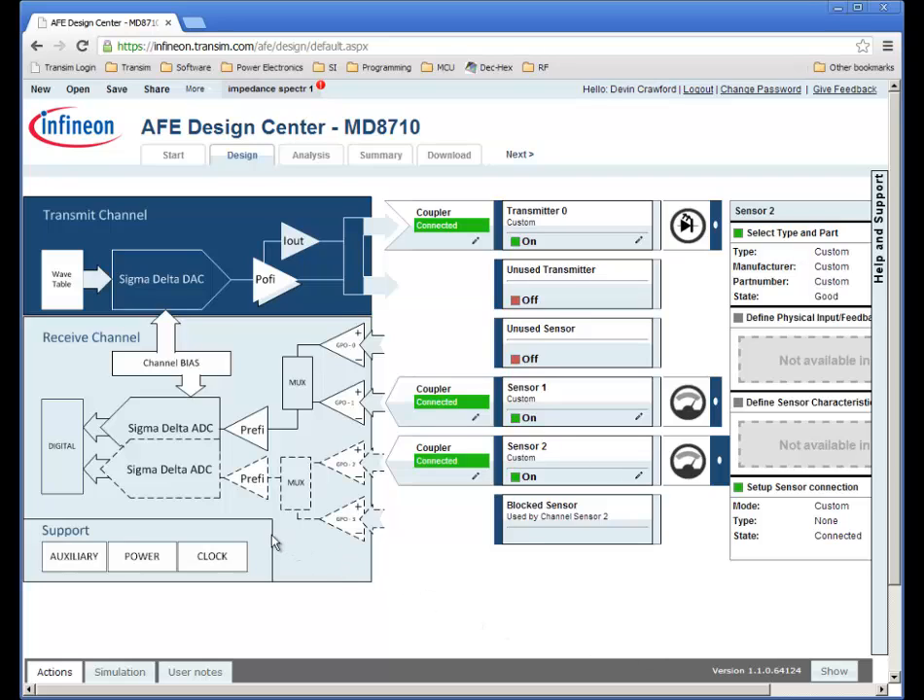
- Configure PREFI0 with a gain of 0.125 (-18.1dB), GPO 1 connected to Prefi In - and VCM connected to Prefi In +
{"action": "left_click", "coordinate": [259, 485]}
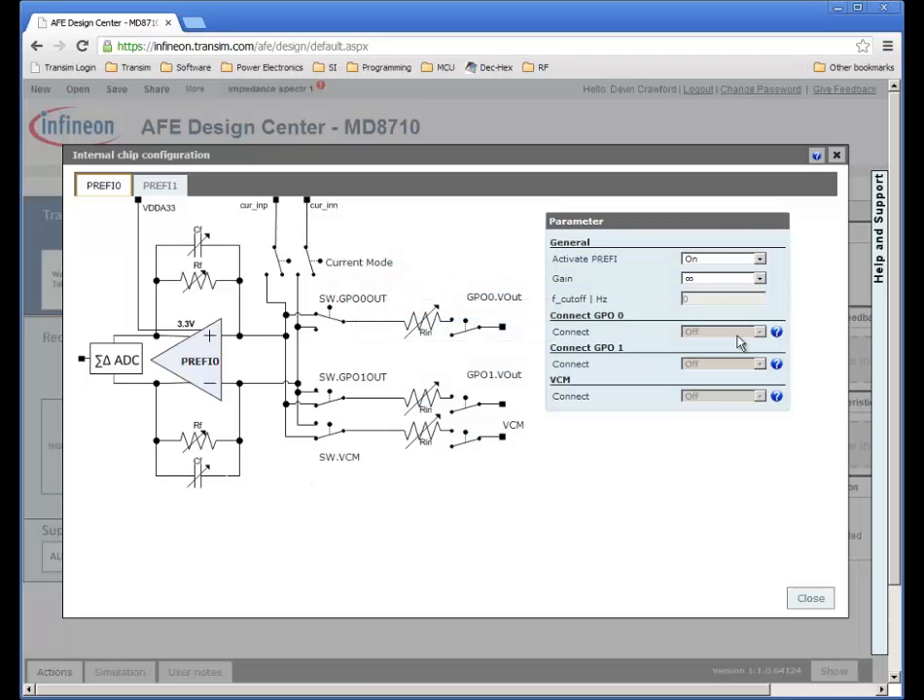
{"action": "left_click", "coordinate": [761, 282]}
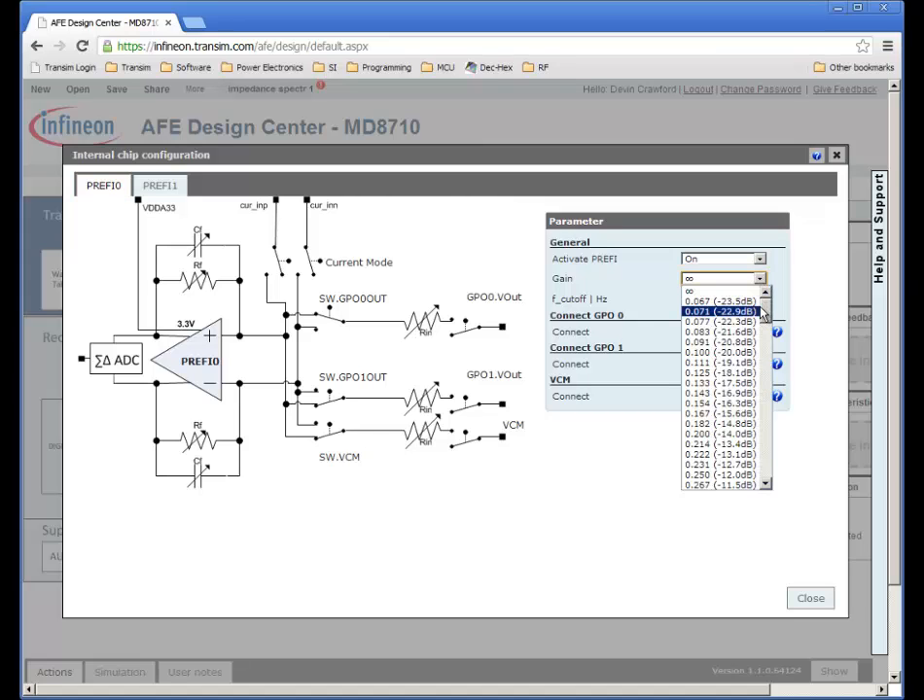
{"action": "left_click", "coordinate": [743, 373]}
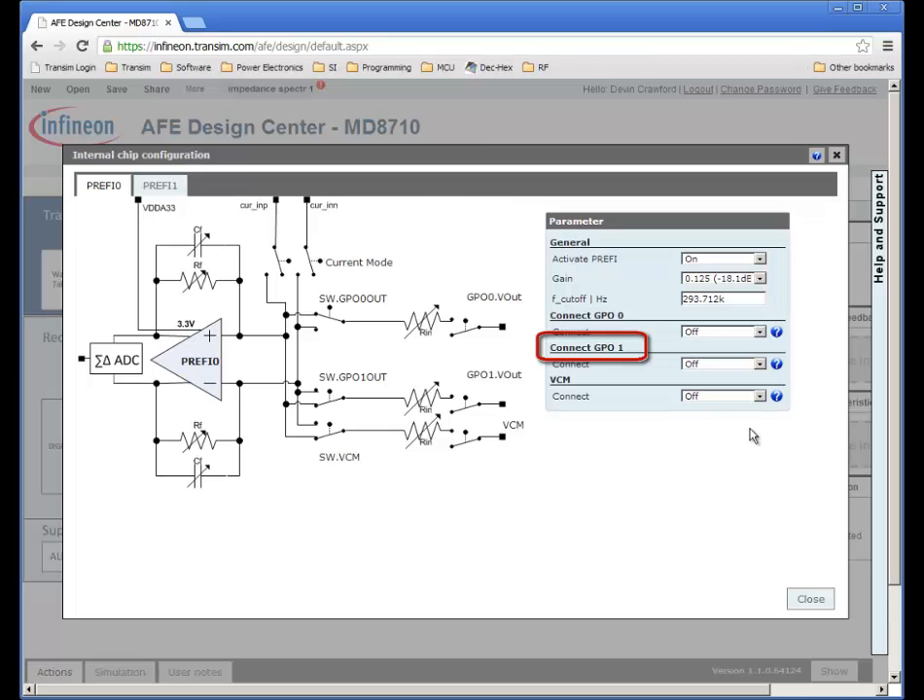
{"action": "left_click", "coordinate": [759, 364]}
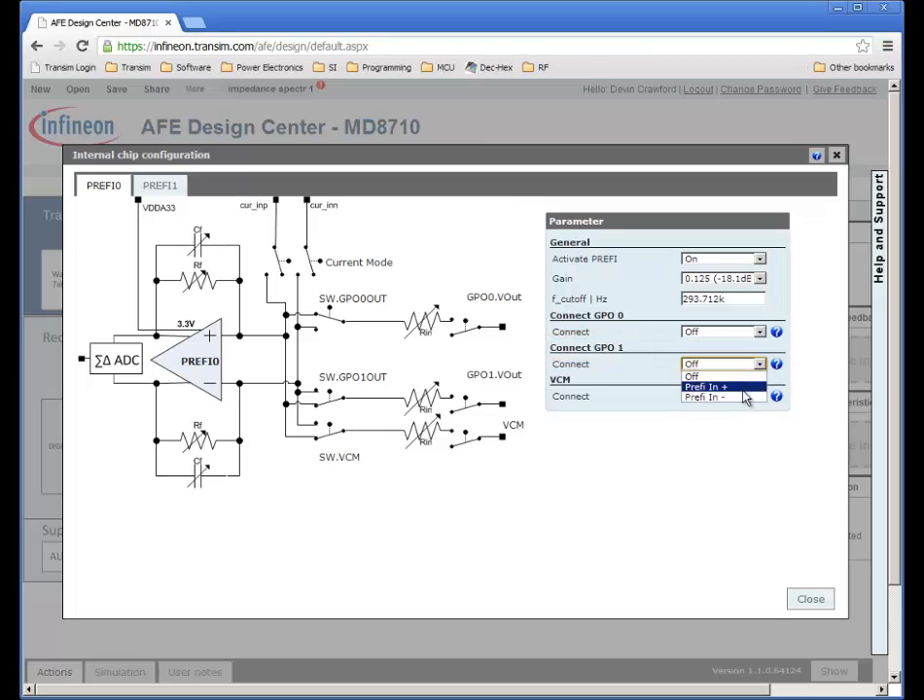
{"action": "left_click", "coordinate": [747, 398]}
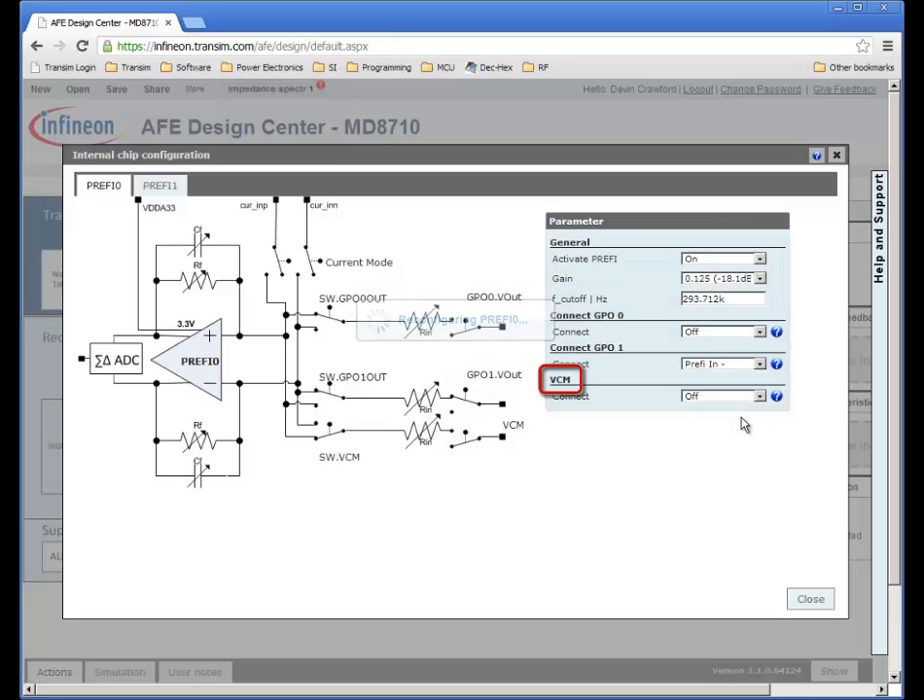
{"action": "left_click", "coordinate": [760, 397]}
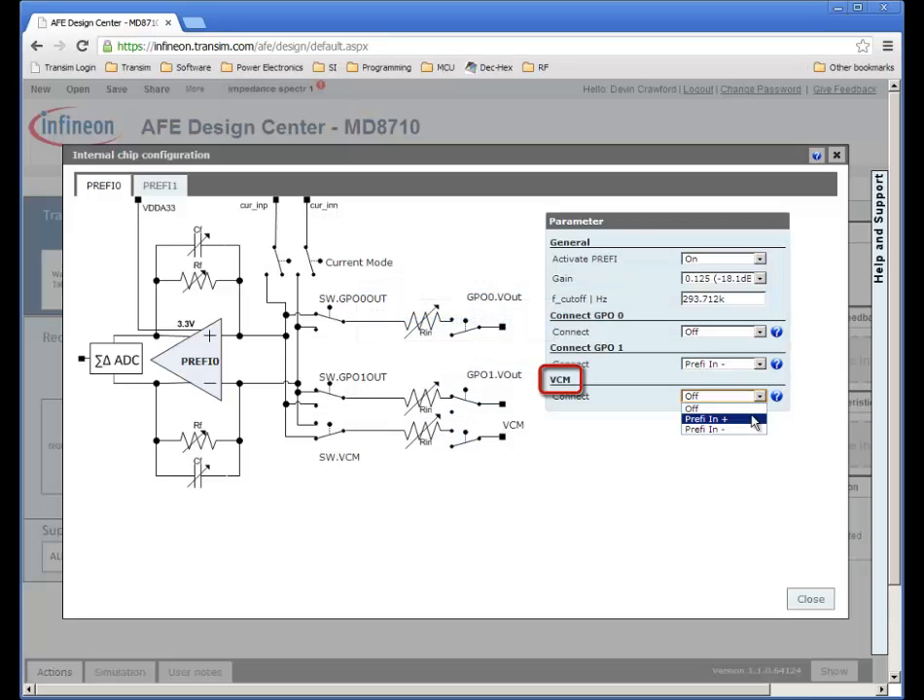
{"action": "left_click", "coordinate": [751, 421]}
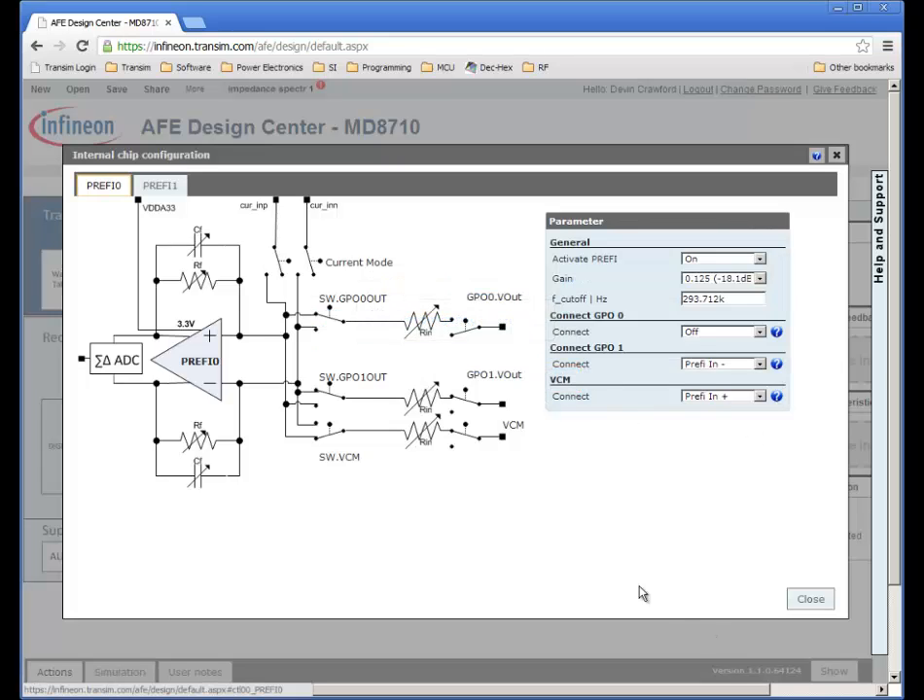
- Configure PREFI1 with a 0.214 gain, GPO 2 on Prefi In + and GPO 3 on Prefi In -, and close the chip configuration
{"action": "left_click", "coordinate": [160, 189]}
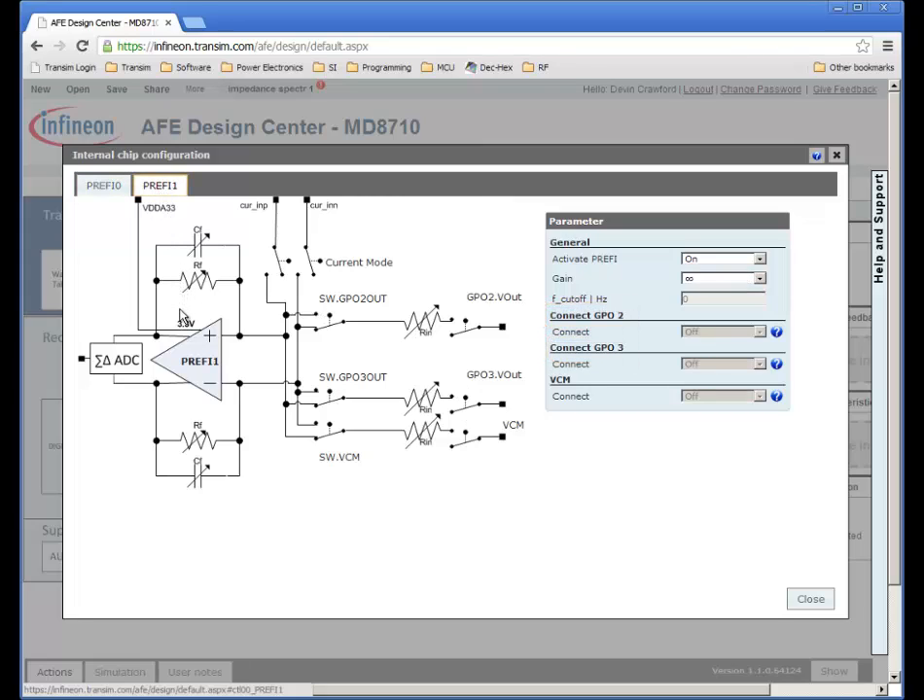
{"action": "left_click", "coordinate": [726, 282]}
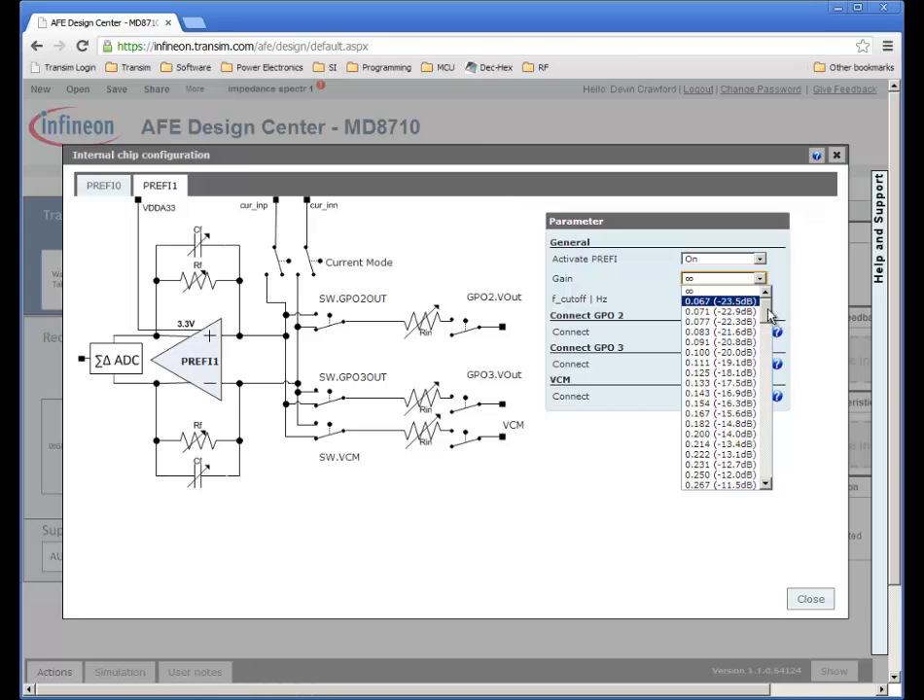
{"action": "mouse_move", "coordinate": [771, 316]}
{"action": "left_mouse_down"}
{"action": "mouse_move", "coordinate": [765, 375]}
{"action": "mouse_move", "coordinate": [768, 292]}
{"action": "left_mouse_up"}
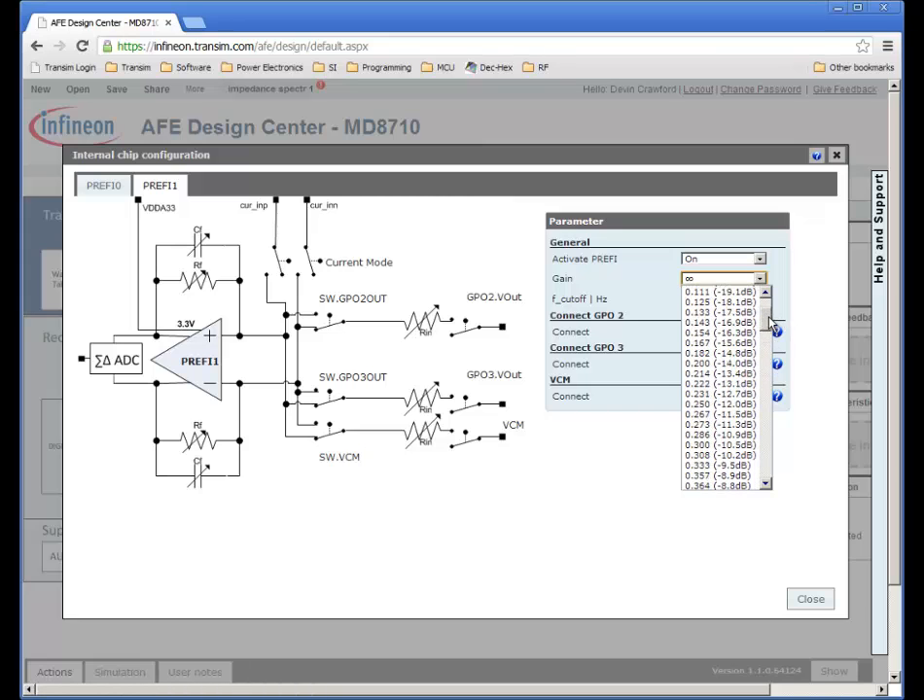
{"action": "left_click", "coordinate": [749, 375]}
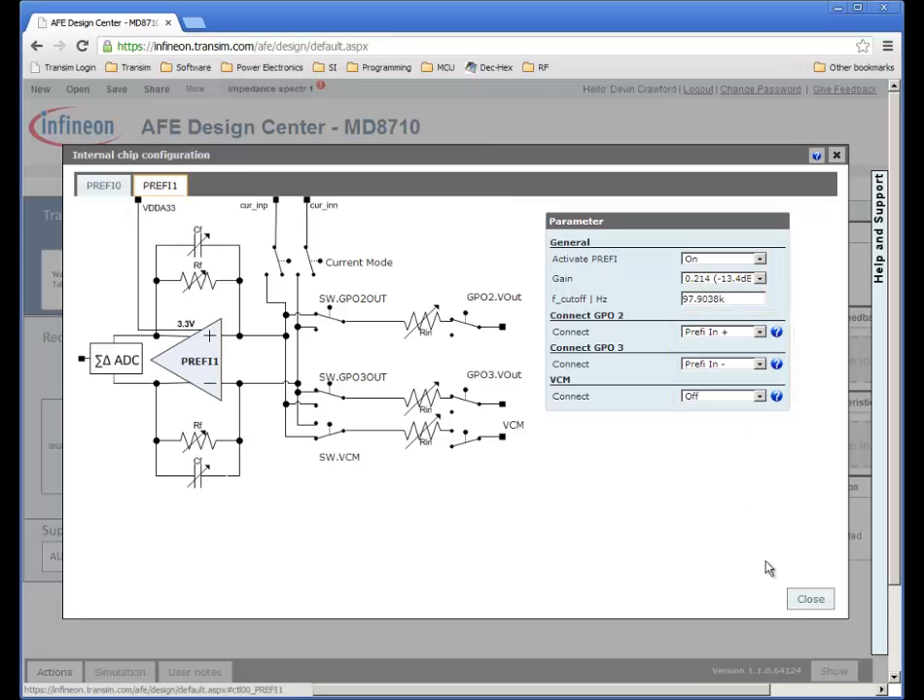
{"action": "left_click", "coordinate": [810, 600]}
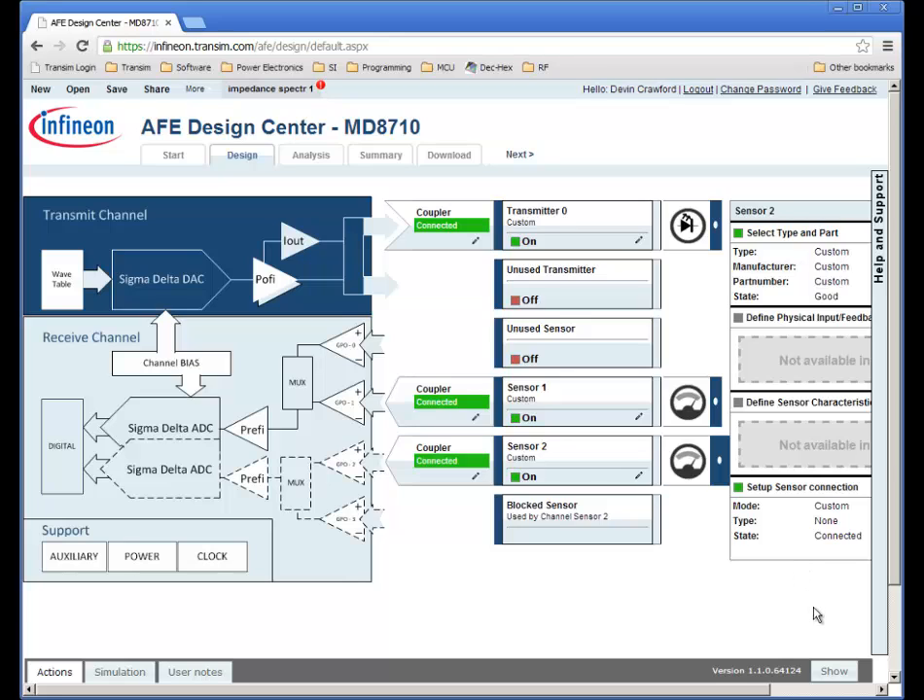
- Open the simulation settings and run the transient simulation with the 500u s end time
{"action": "left_click", "coordinate": [833, 672]}
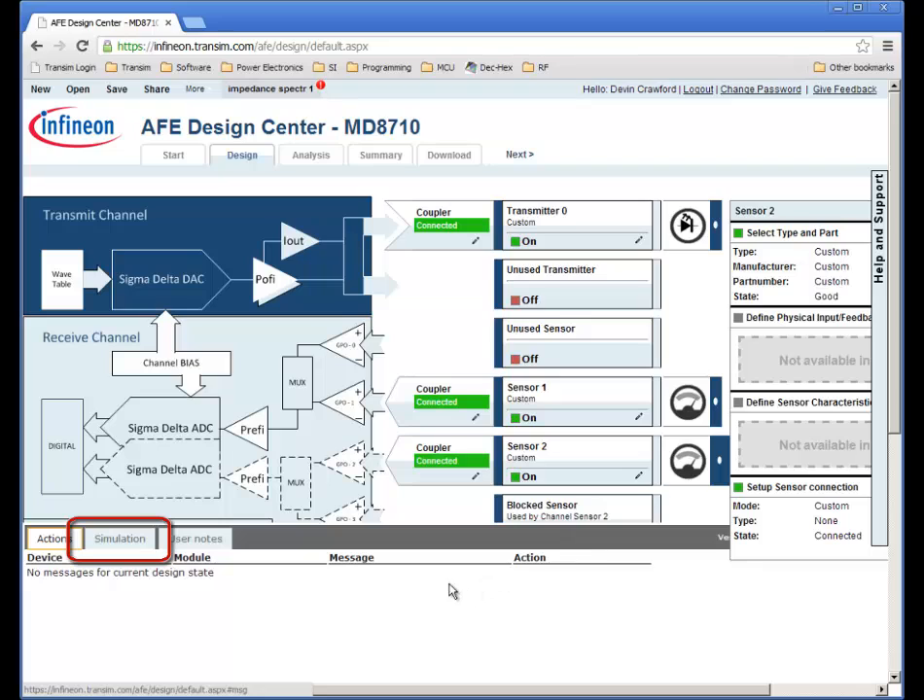
{"action": "left_click", "coordinate": [119, 543]}
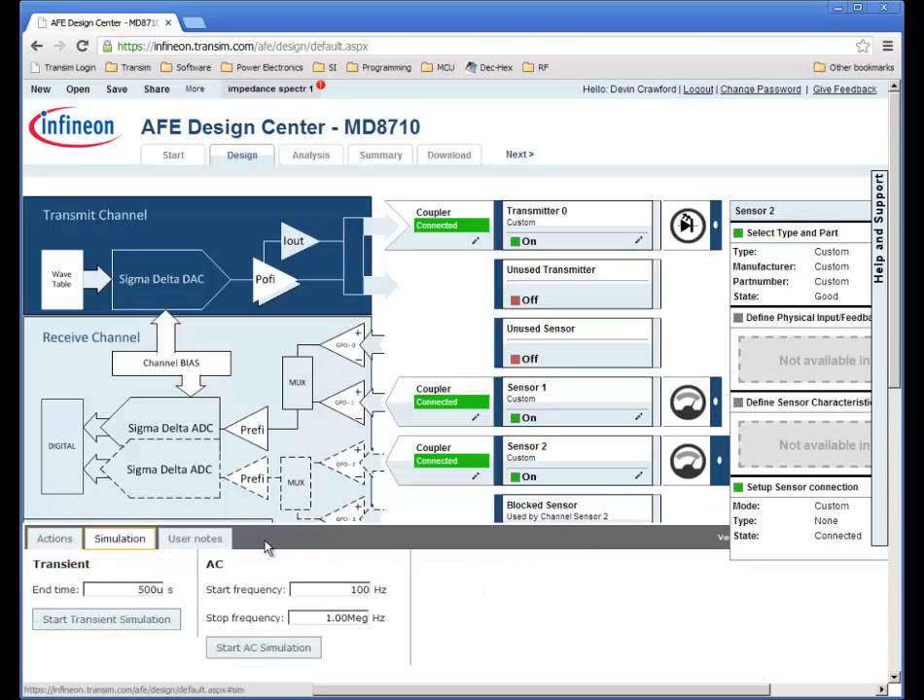
{"action": "left_click", "coordinate": [132, 625]}
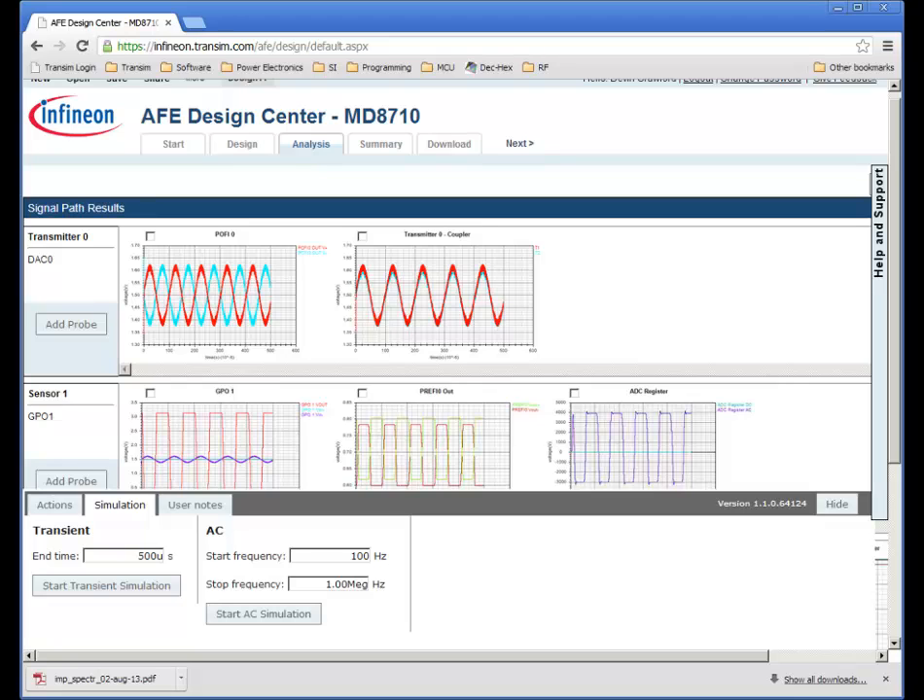
- Open the Transmitter 0 - Coupler waveform and examine the T1 and T2 ripple by zooming in on individual peaks
{"action": "left_click", "coordinate": [459, 315]}
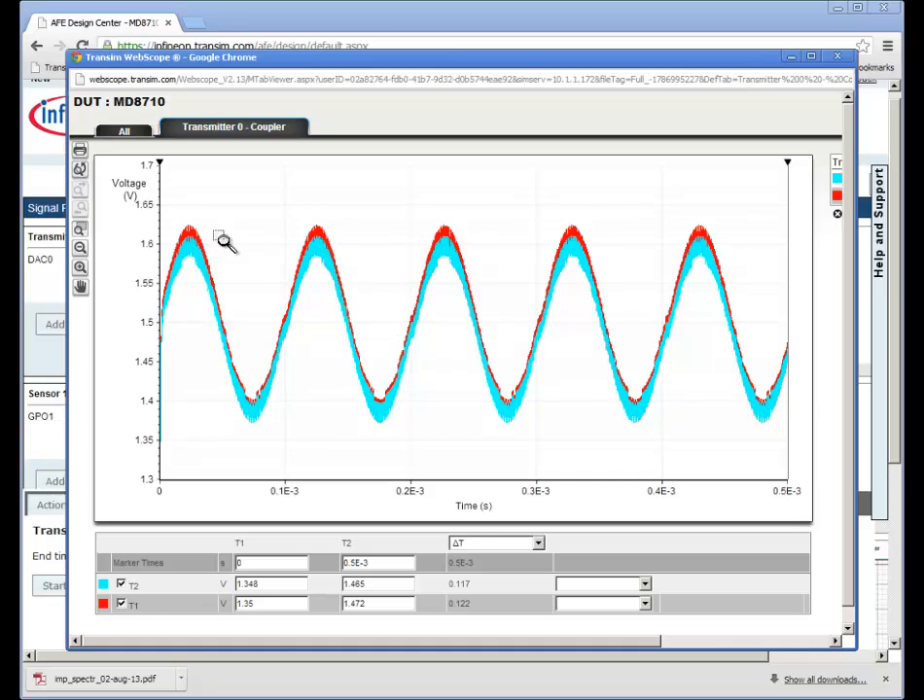
{"action": "left_click", "coordinate": [80, 229]}
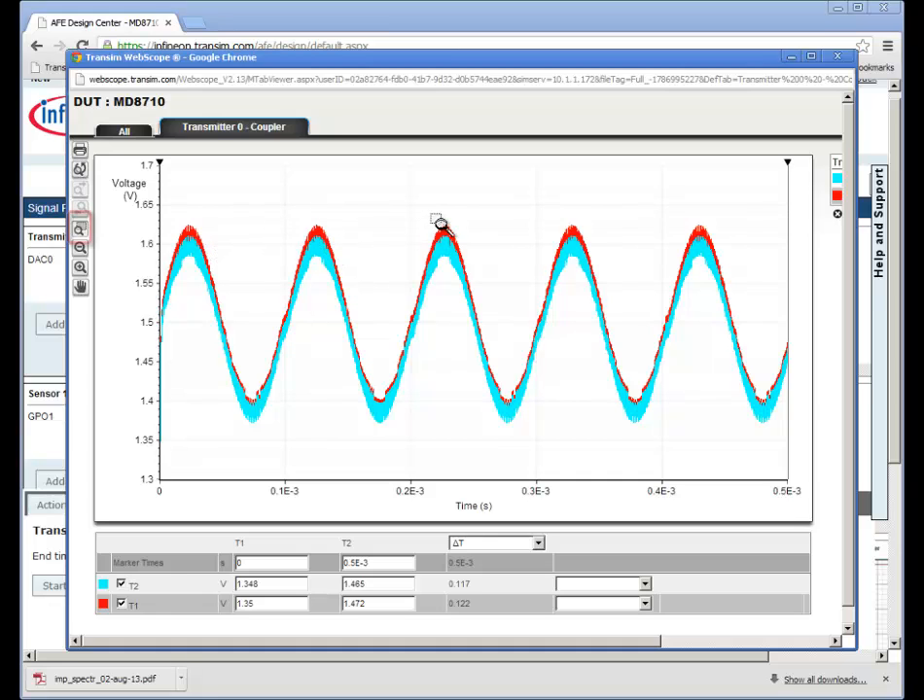
{"action": "left_click_drag", "start_coordinate": [437, 222], "coordinate": [462, 268]}
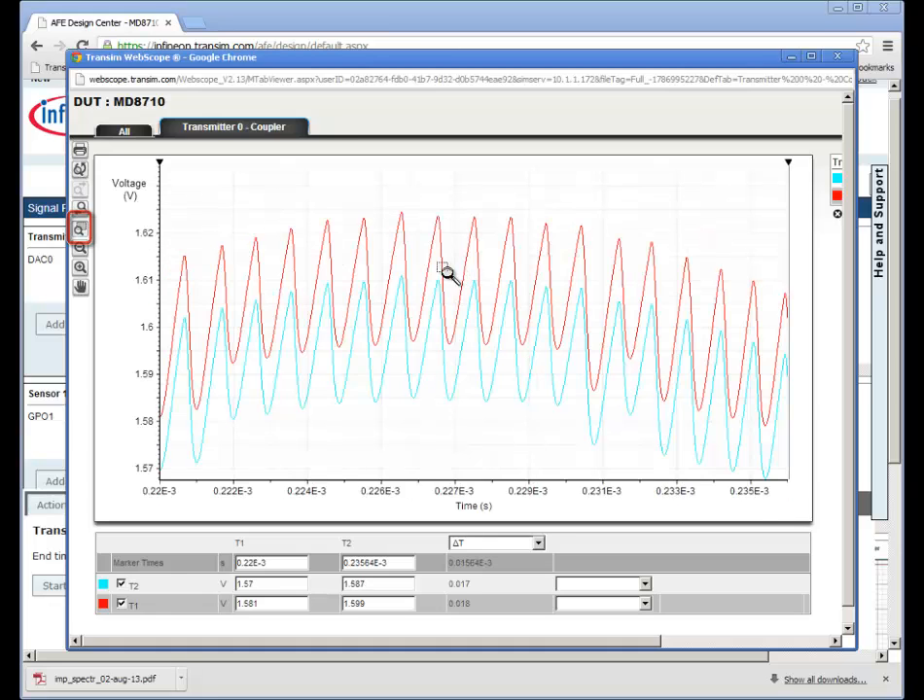
{"action": "left_click", "coordinate": [80, 169]}
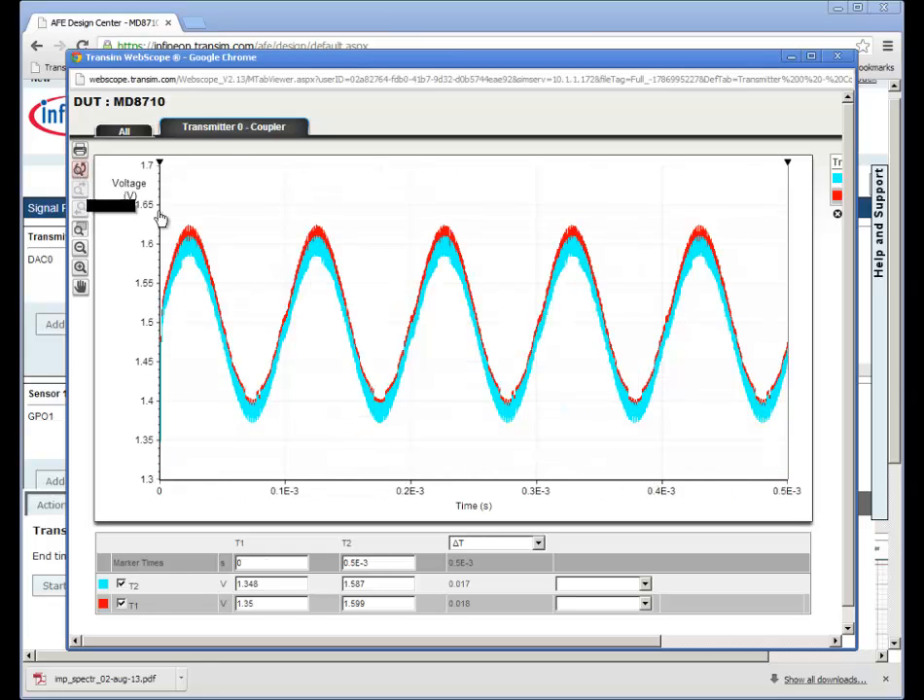
{"action": "left_click_drag", "start_coordinate": [309, 216], "coordinate": [324, 271]}
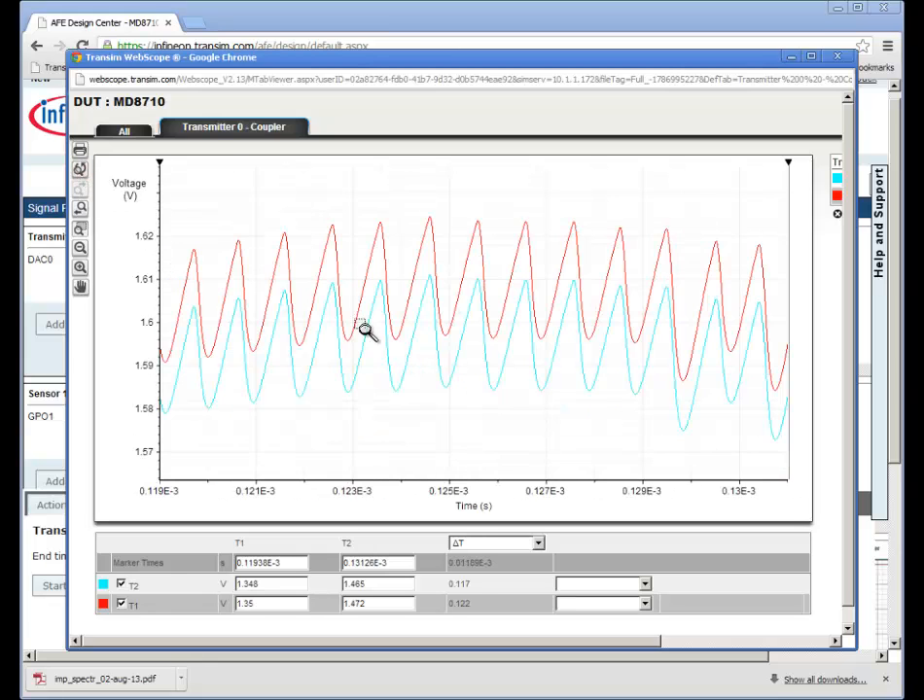
- Switch the marker measurement to 1/ΔT, restore the full waveform view and close the waveform viewer
{"action": "left_click", "coordinate": [486, 545]}
{"action": "left_click", "coordinate": [491, 568]}
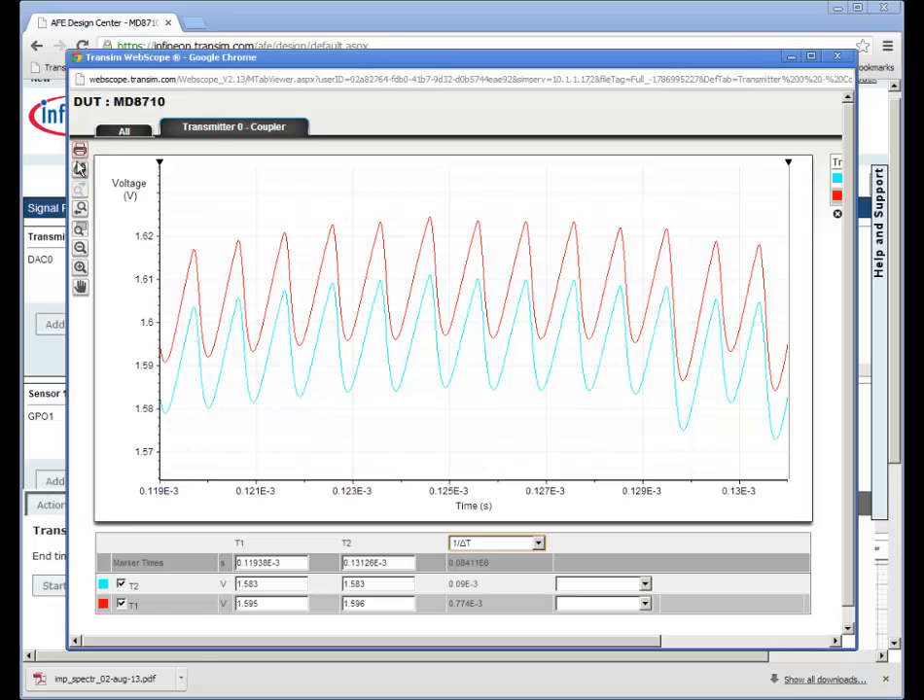
{"action": "left_click", "coordinate": [79, 169]}
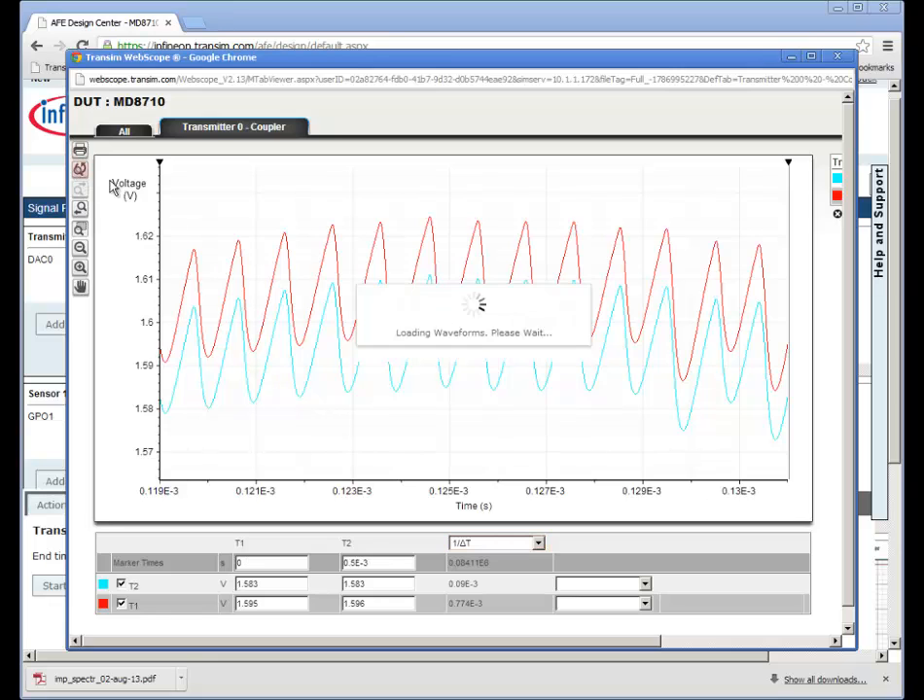
{"action": "left_click", "coordinate": [836, 57]}
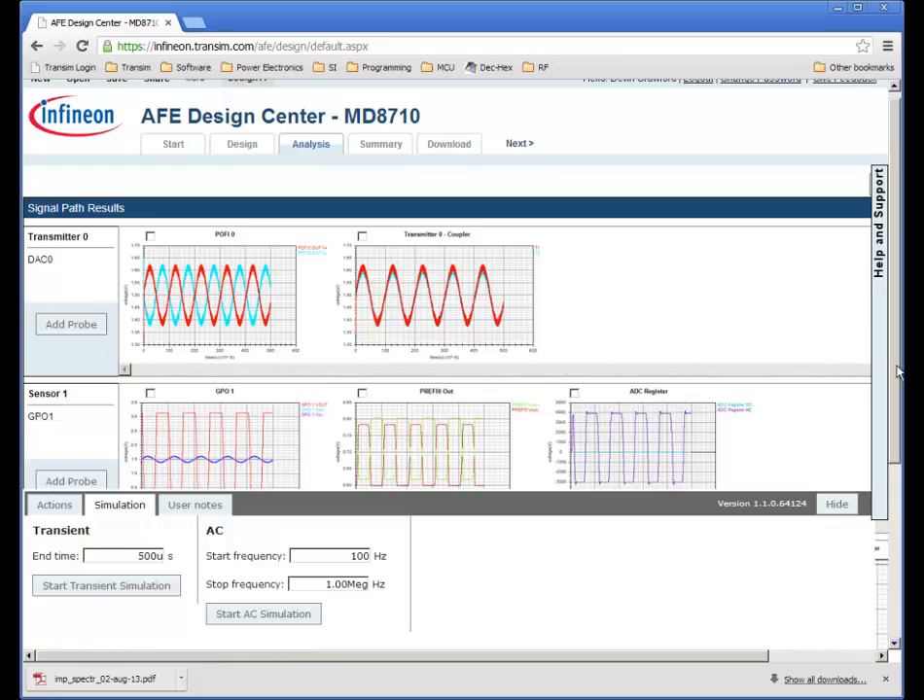
- Examine the GPO 1 and PREFI0 Out waveforms of Sensor 1 and close the waveform viewer
{"action": "scroll", "coordinate": [897, 382], "scroll_direction": "down", "scroll_amount": 3}
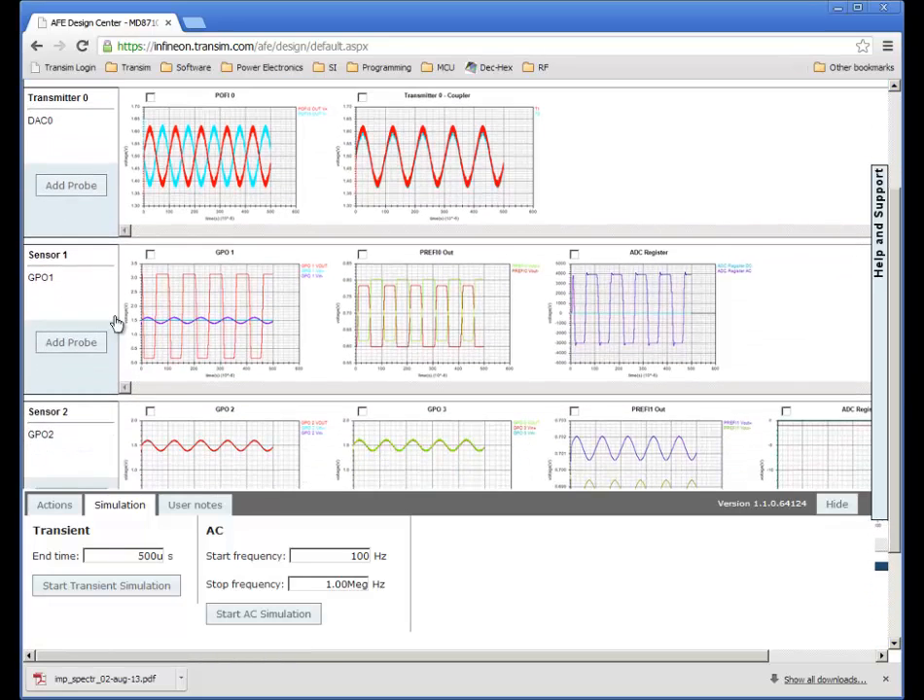
{"action": "left_click", "coordinate": [419, 331]}
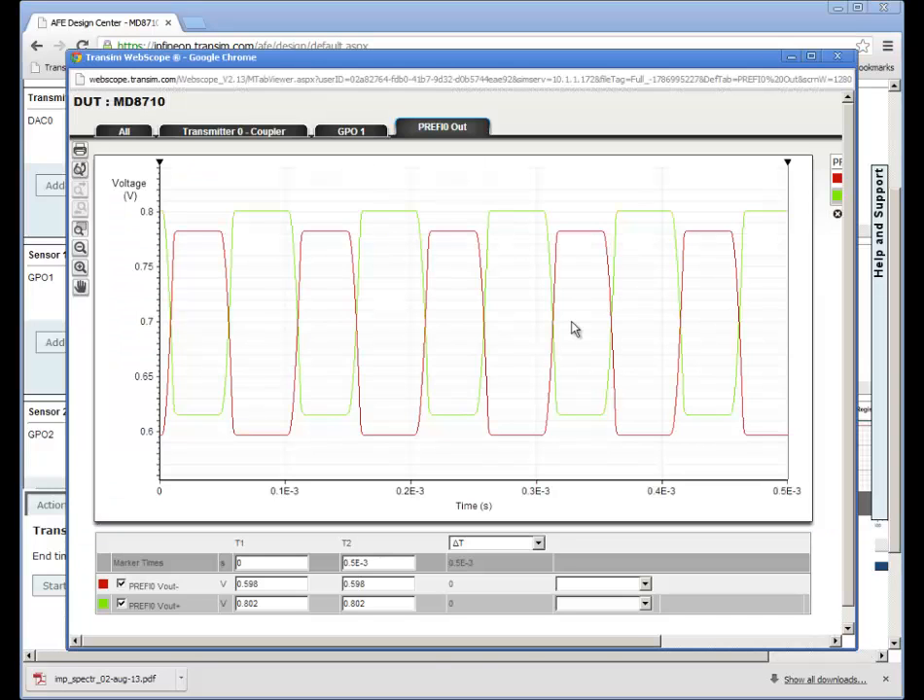
{"action": "left_click", "coordinate": [841, 59]}
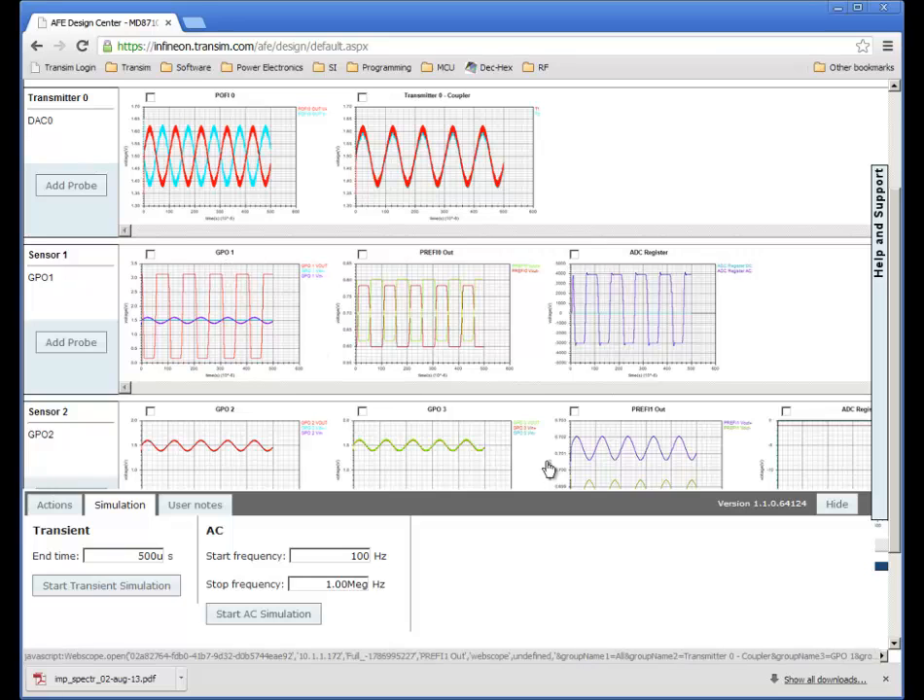
- Select the POFI 0, Transmitter 0 - Coupler, PREFI0 Out and PREFI1 Out result plots
{"action": "scroll", "coordinate": [531, 388], "scroll_direction": "up", "scroll_amount": 2}
{"action": "scroll", "coordinate": [531, 388], "scroll_direction": "up", "scroll_amount": 2}
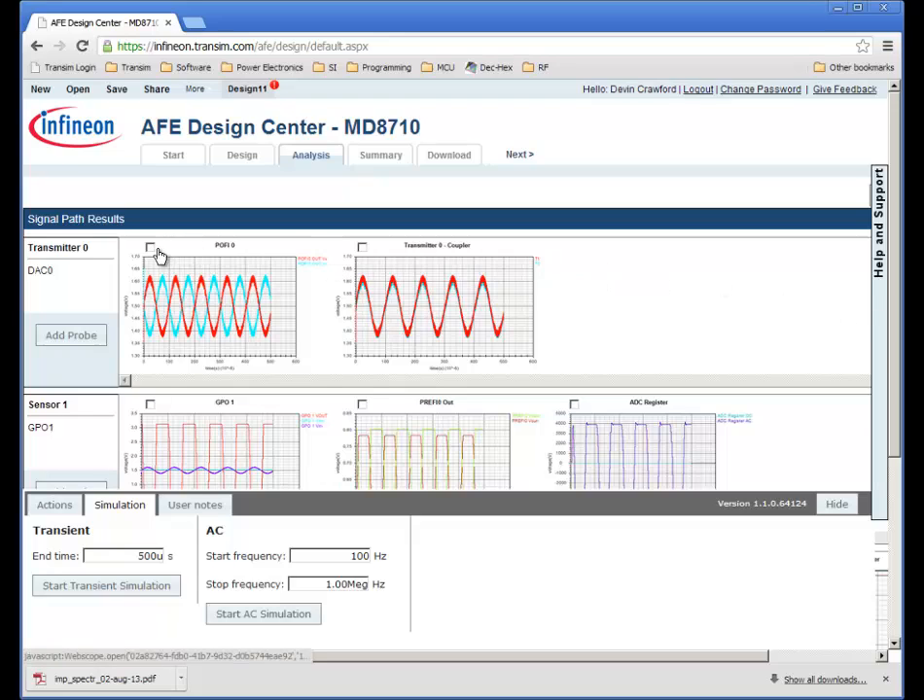
{"action": "left_click", "coordinate": [363, 250]}
{"action": "left_click", "coordinate": [151, 249]}
{"action": "left_click", "coordinate": [362, 405]}
{"action": "scroll", "coordinate": [364, 409], "scroll_direction": "down", "scroll_amount": 2}
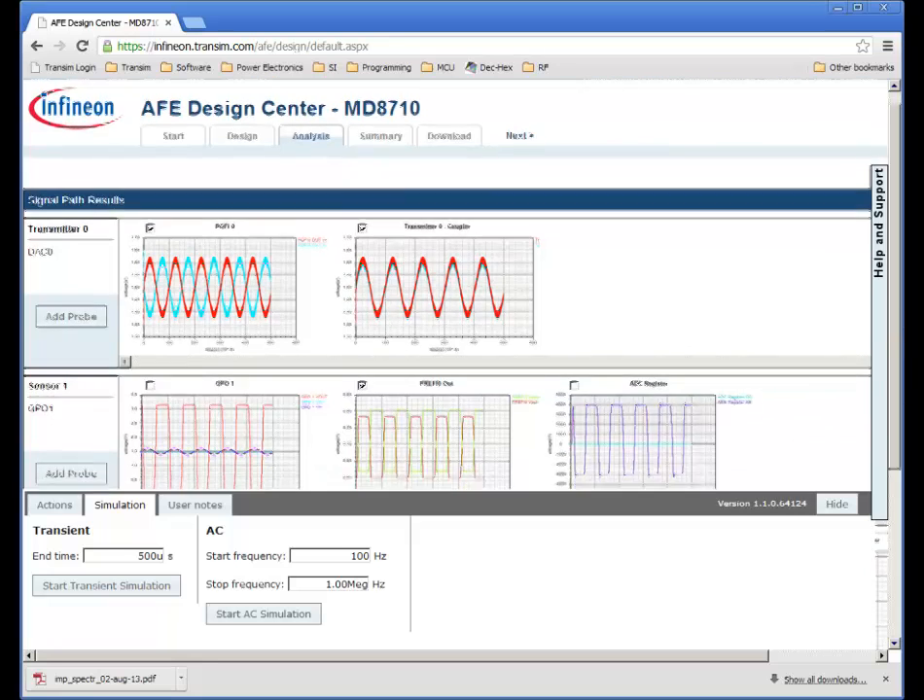
{"action": "scroll", "coordinate": [854, 418], "scroll_direction": "down", "scroll_amount": 1}
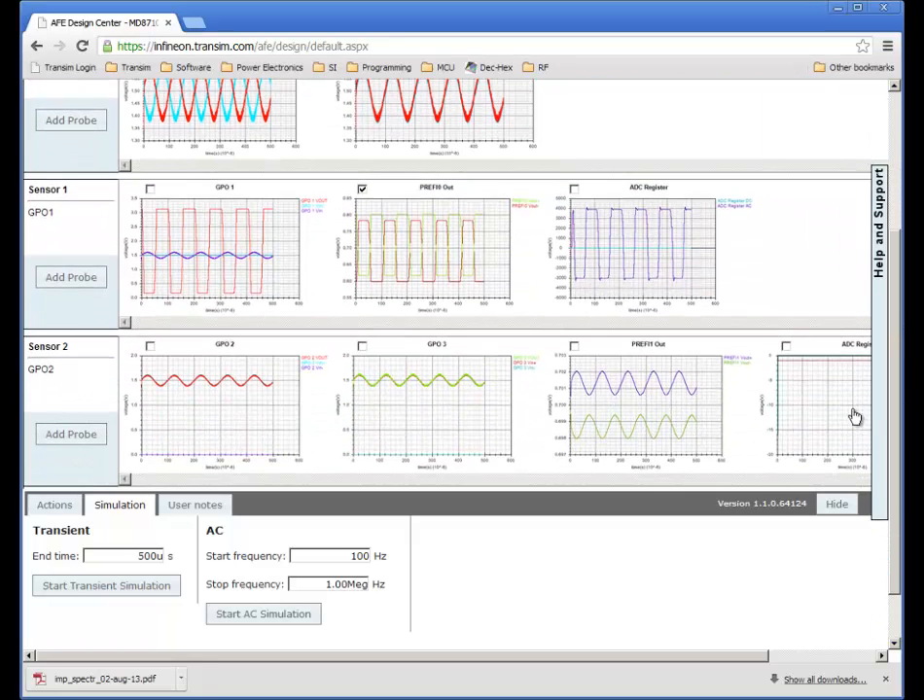
{"action": "left_click", "coordinate": [575, 348]}
{"action": "left_click_drag", "start_coordinate": [895, 566], "coordinate": [884, 413]}
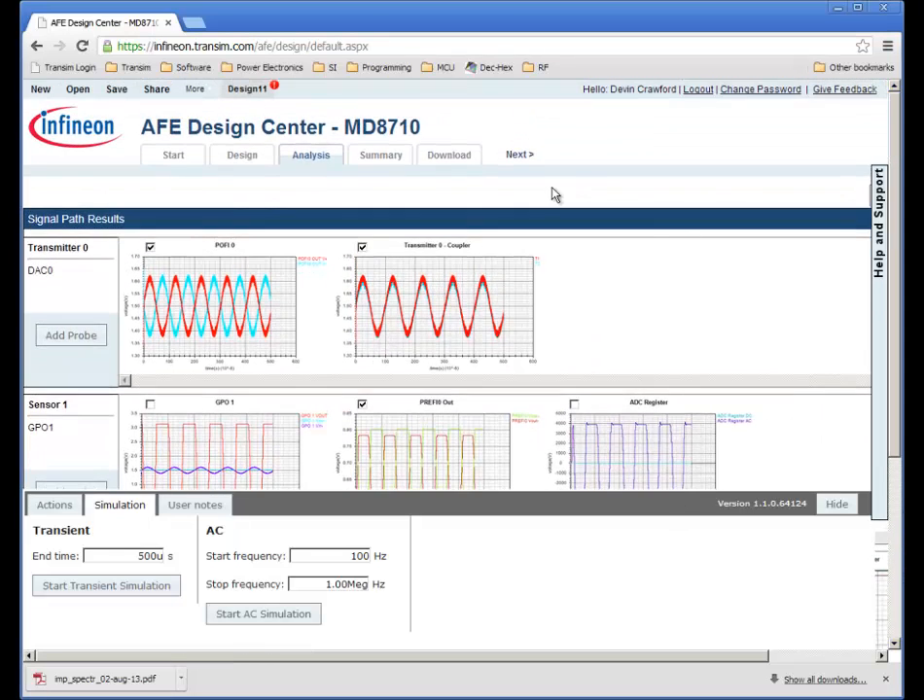
- Review the MD8710 design summary and open the design's download resources
{"action": "left_click", "coordinate": [383, 157]}
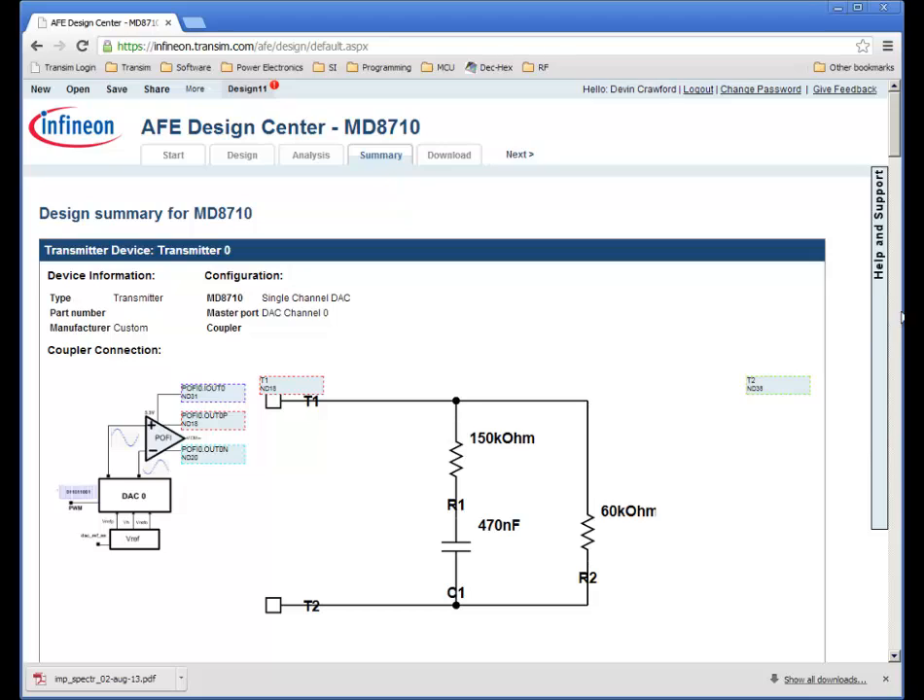
{"action": "mouse_move", "coordinate": [891, 128]}
{"action": "left_mouse_down"}
{"action": "mouse_move", "coordinate": [860, 455]}
{"action": "mouse_move", "coordinate": [867, 269]}
{"action": "mouse_move", "coordinate": [886, 111]}
{"action": "left_mouse_up"}
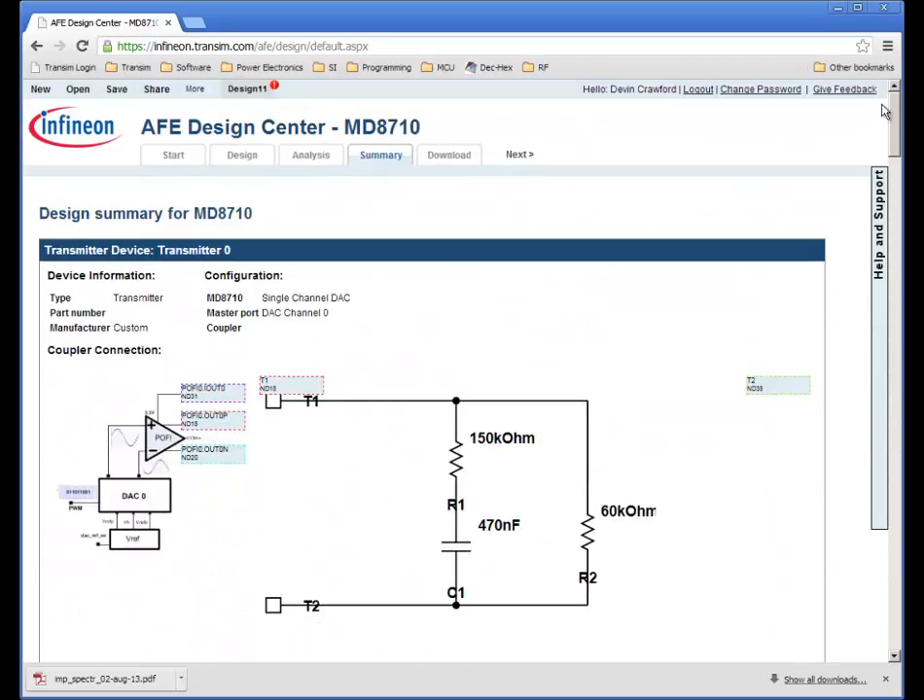
{"action": "left_click", "coordinate": [448, 156]}
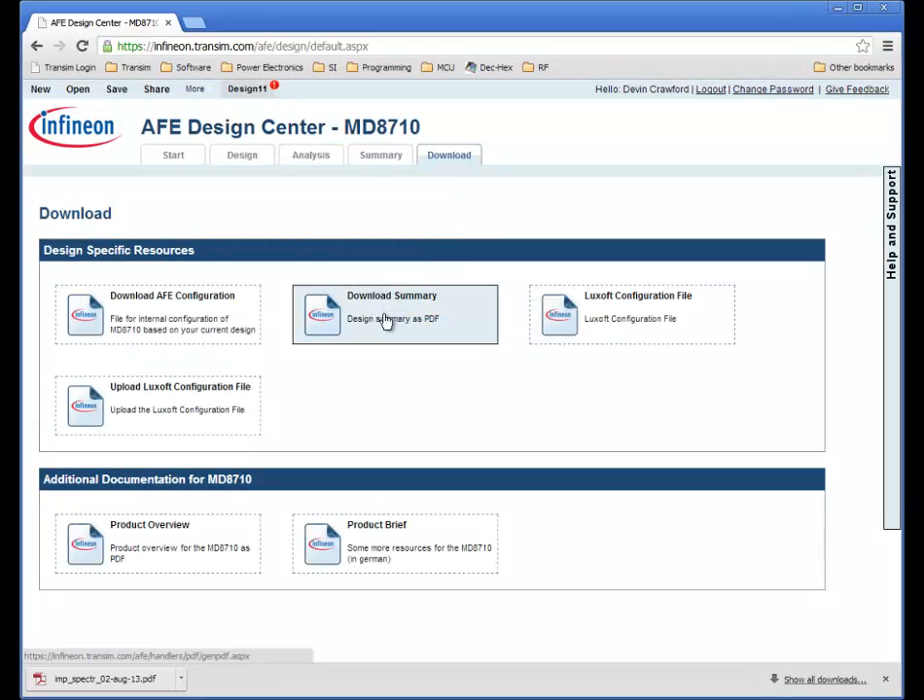